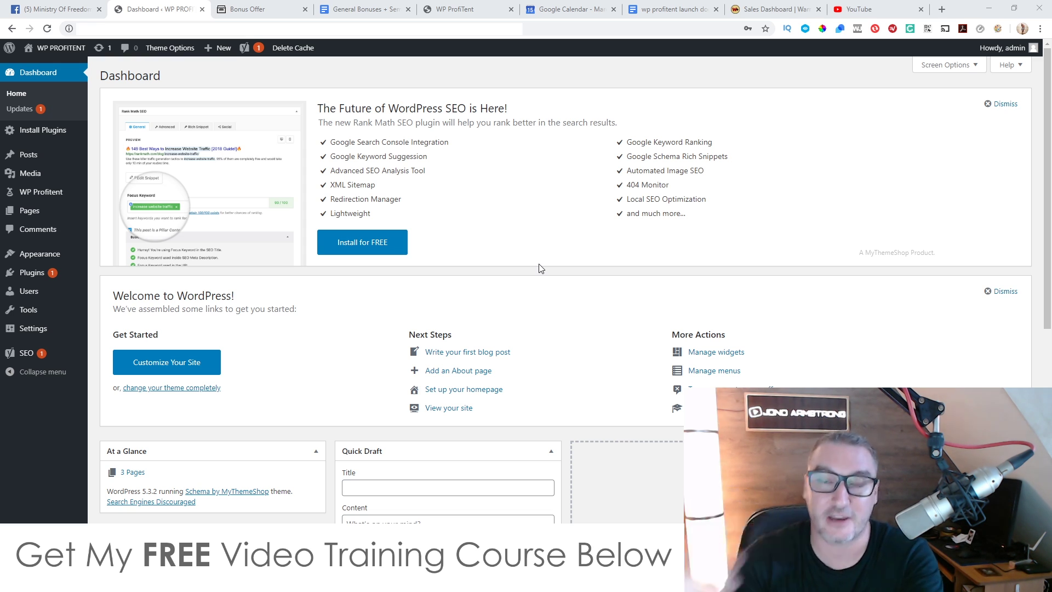
# - Compare Jono's Bonus Offer page with the WP ProfiTent sales page, then return to the bonus page
pyautogui.click(248, 9)
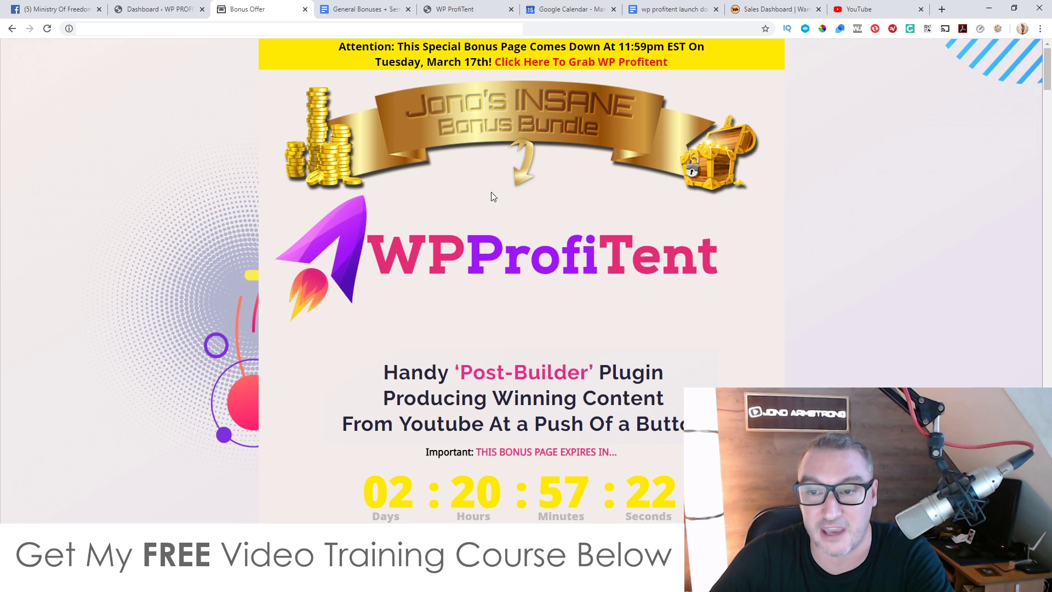
pyautogui.scroll(-4, 445, 149)
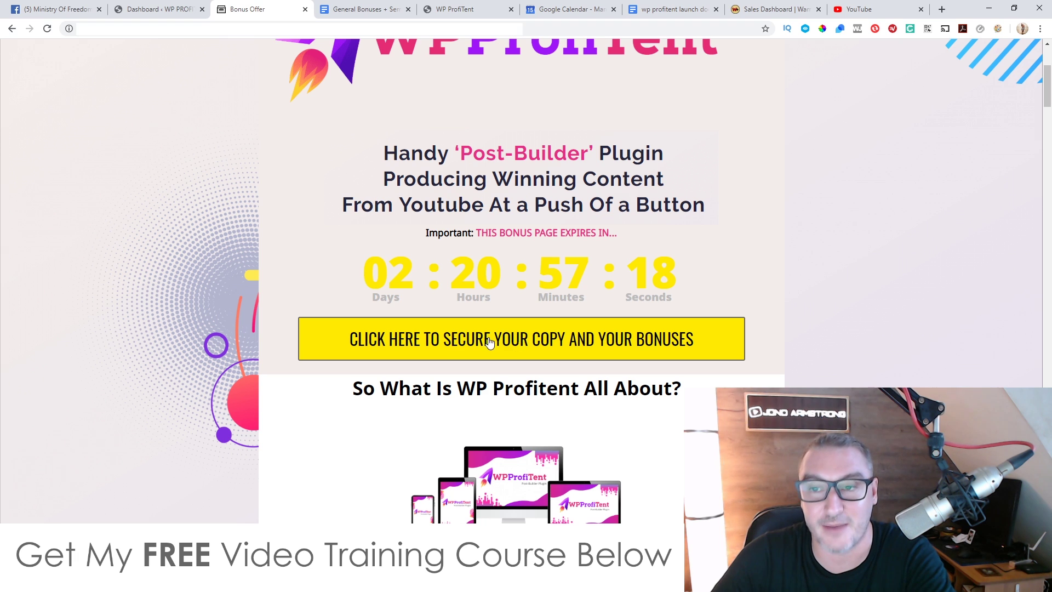
pyautogui.scroll(4, 499, 339)
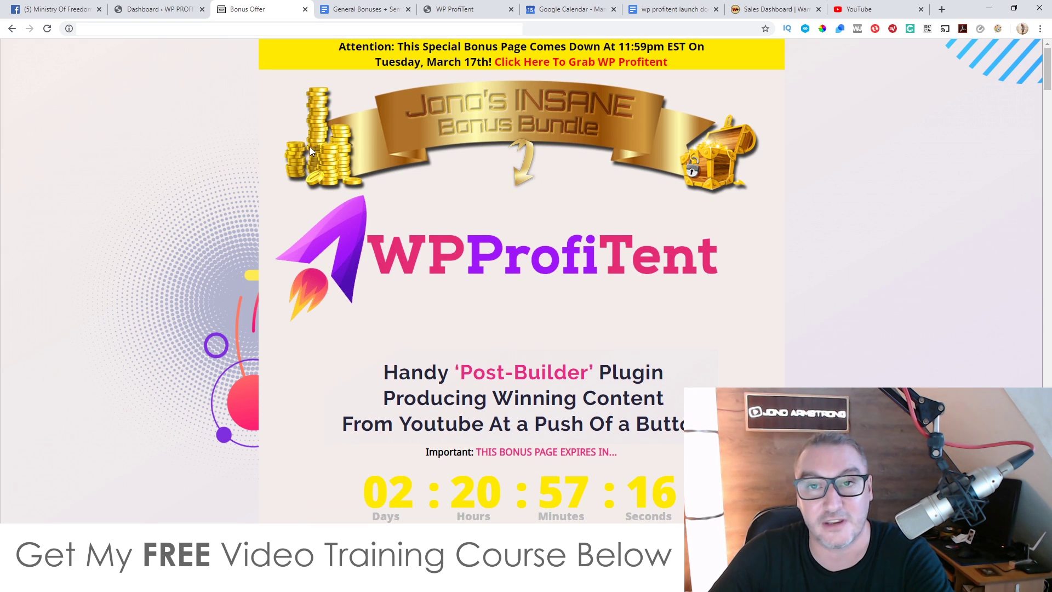
pyautogui.click(458, 10)
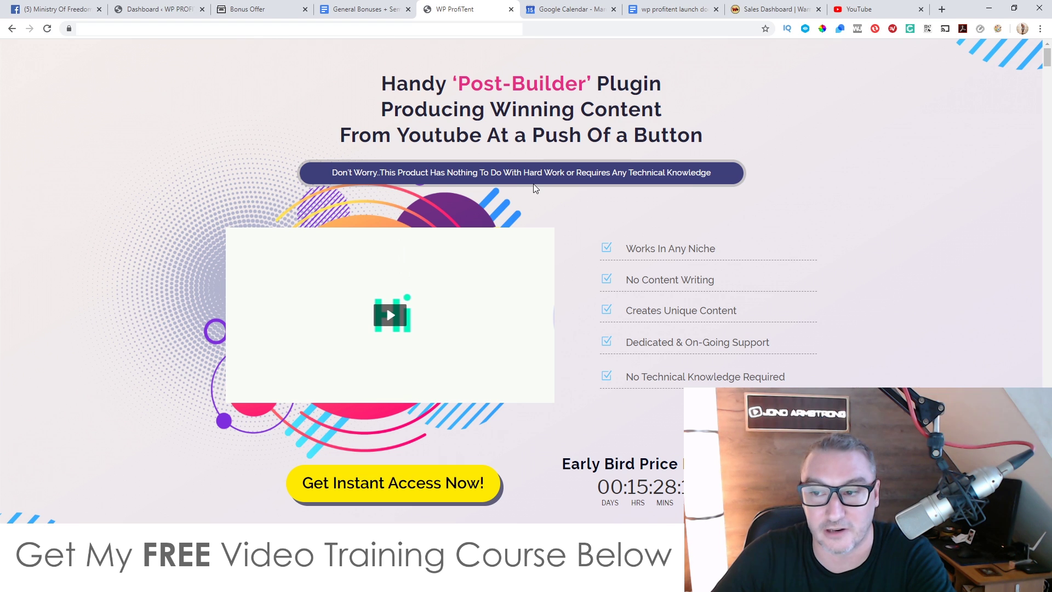
pyautogui.scroll(-3, 535, 188)
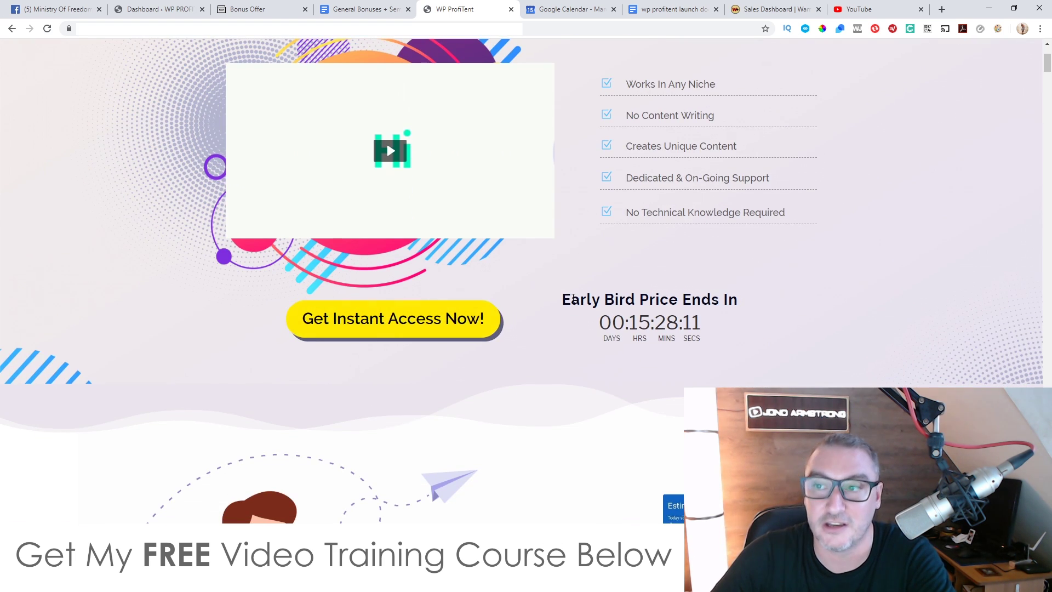
pyautogui.scroll(3, 579, 299)
pyautogui.click(252, 9)
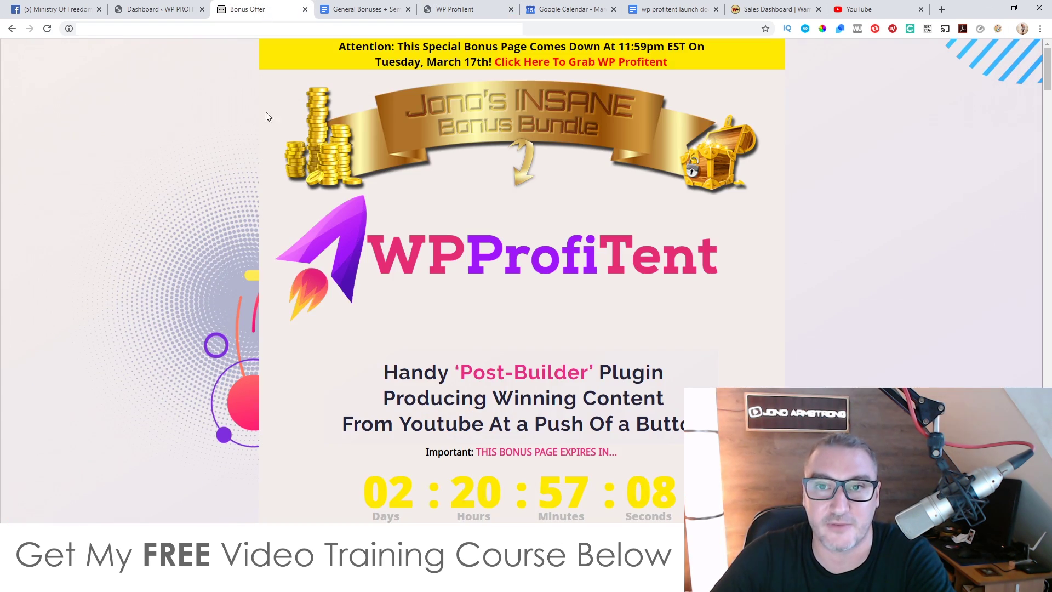
# - Highlight the bonus page's expiry countdown and scroll past Prices & Up-Sells to Bonus #1
pyautogui.scroll(-3, 281, 237)
pyautogui.moveTo(347, 310); pyautogui.dragTo(668, 335)
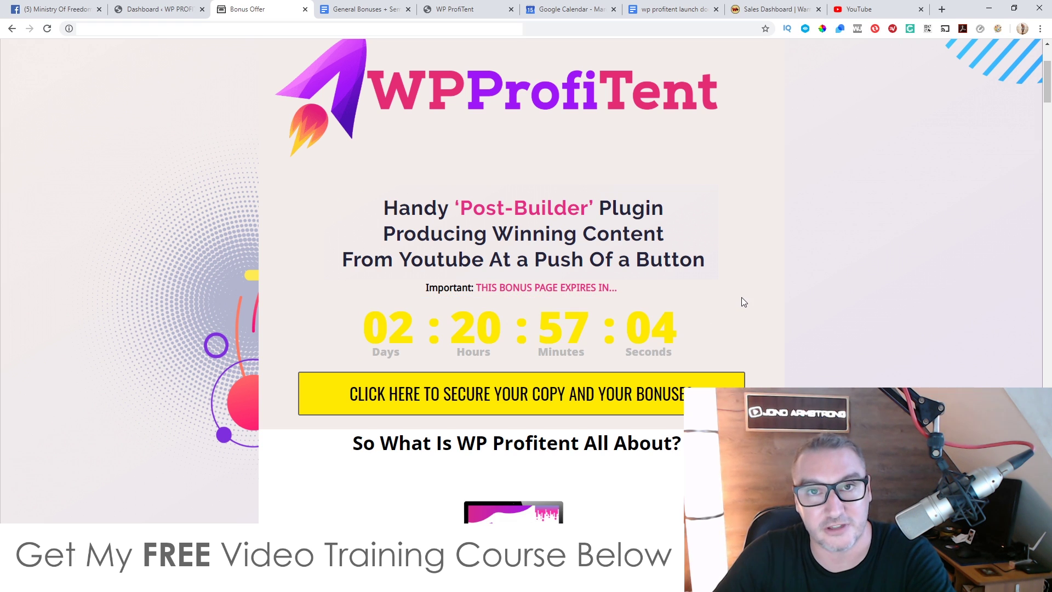
pyautogui.scroll(-10, 443, 262)
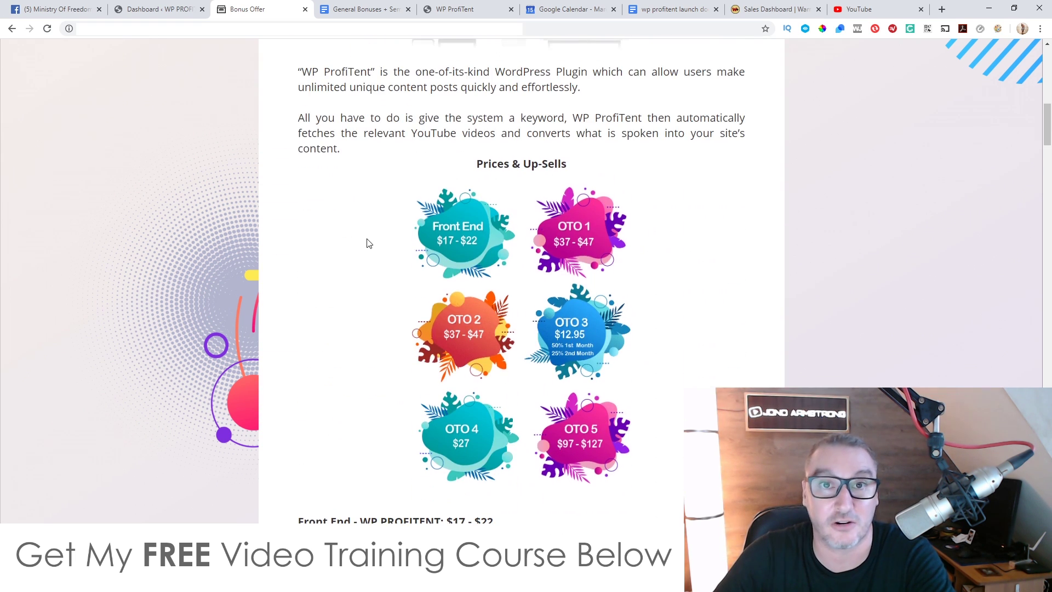
pyautogui.scroll(-20, 367, 243)
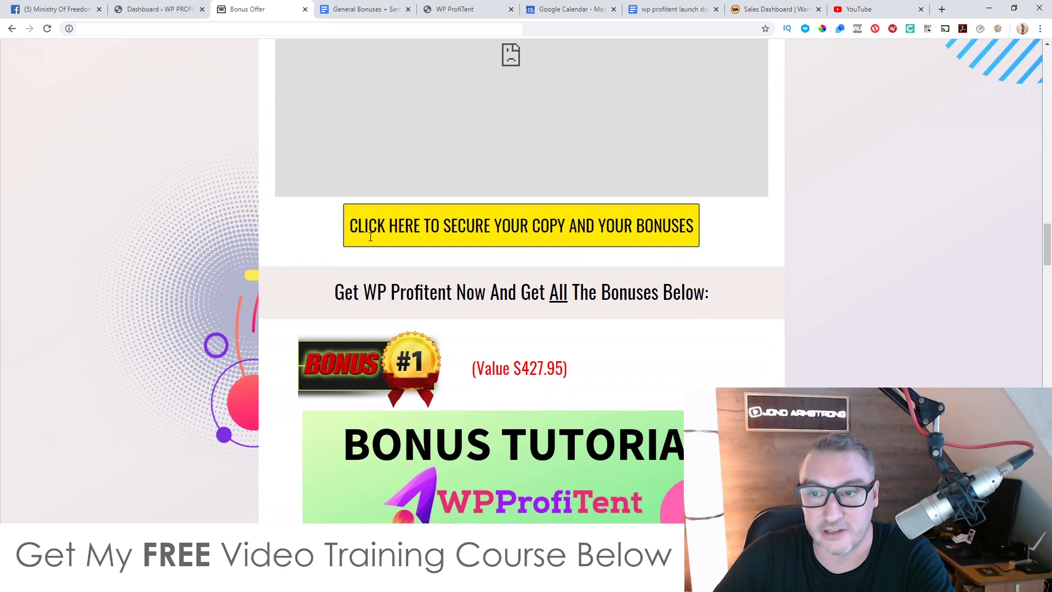
pyautogui.scroll(-7, 371, 237)
pyautogui.scroll(1, 366, 240)
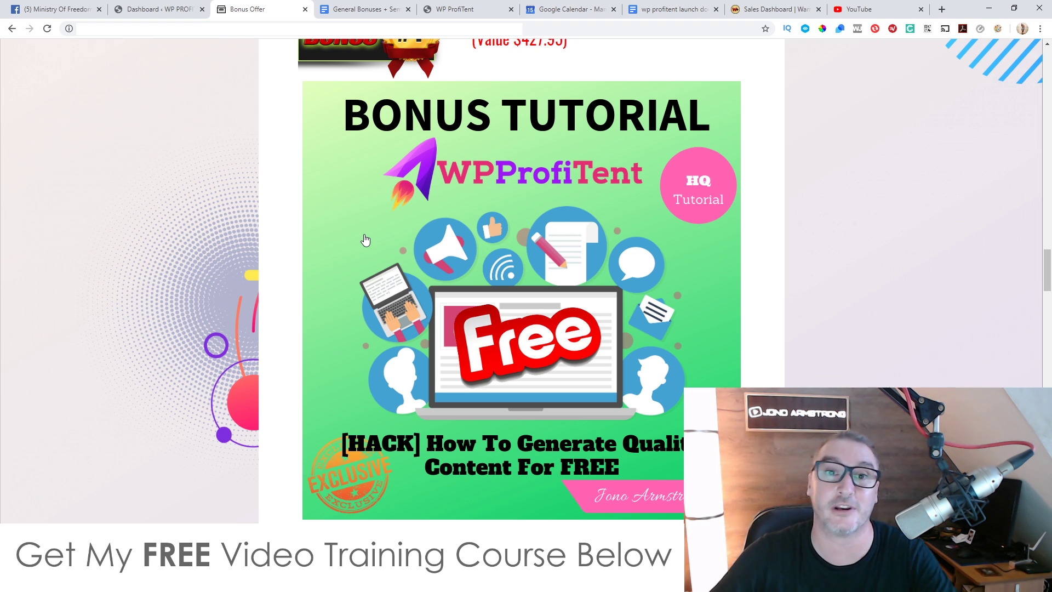
pyautogui.scroll(1, 510, 184)
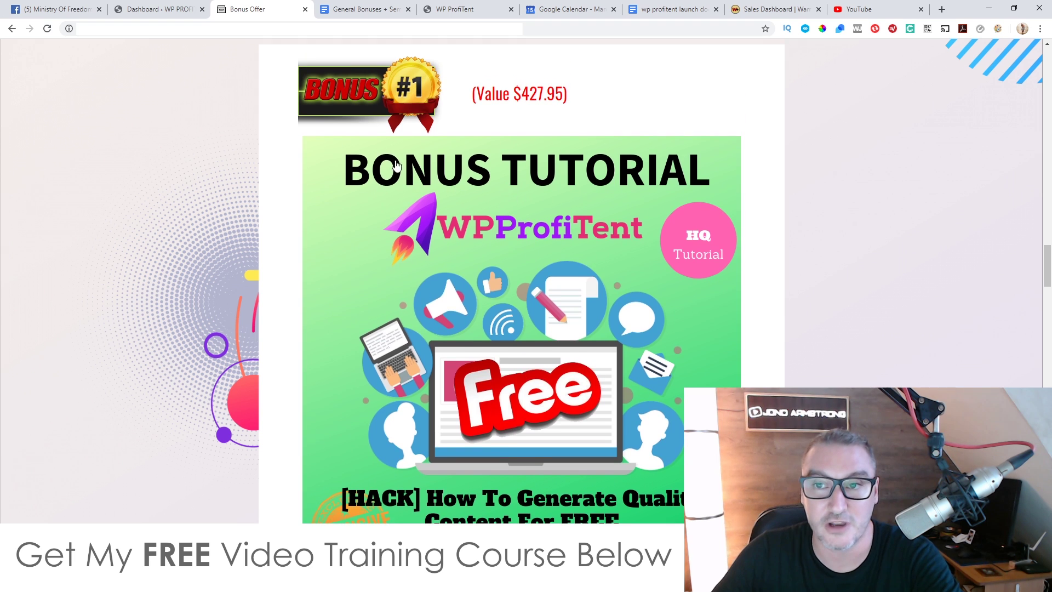
pyautogui.scroll(-2, 548, 264)
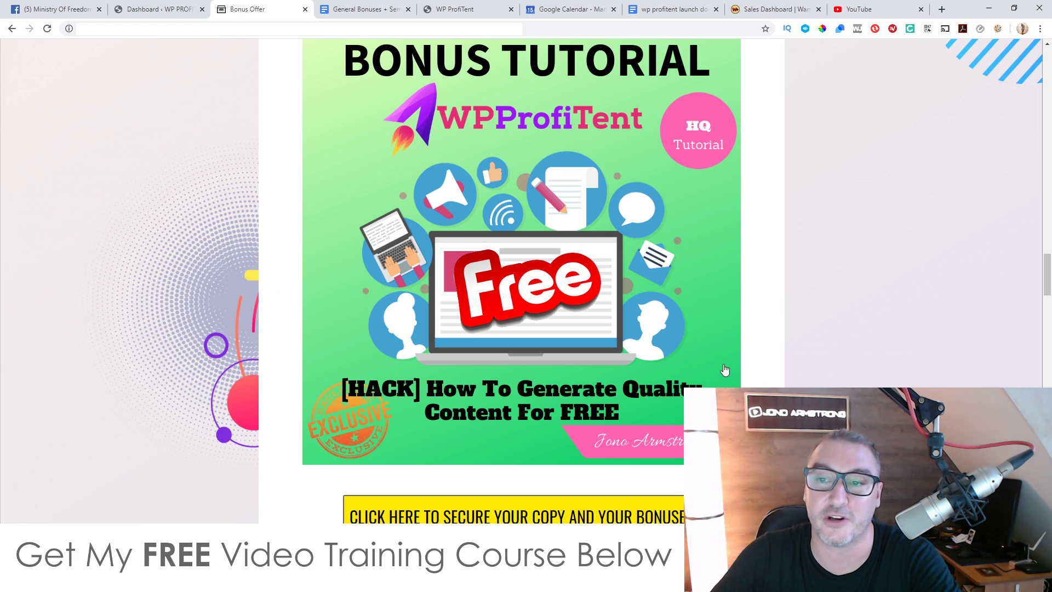
pyautogui.scroll(1, 254, 348)
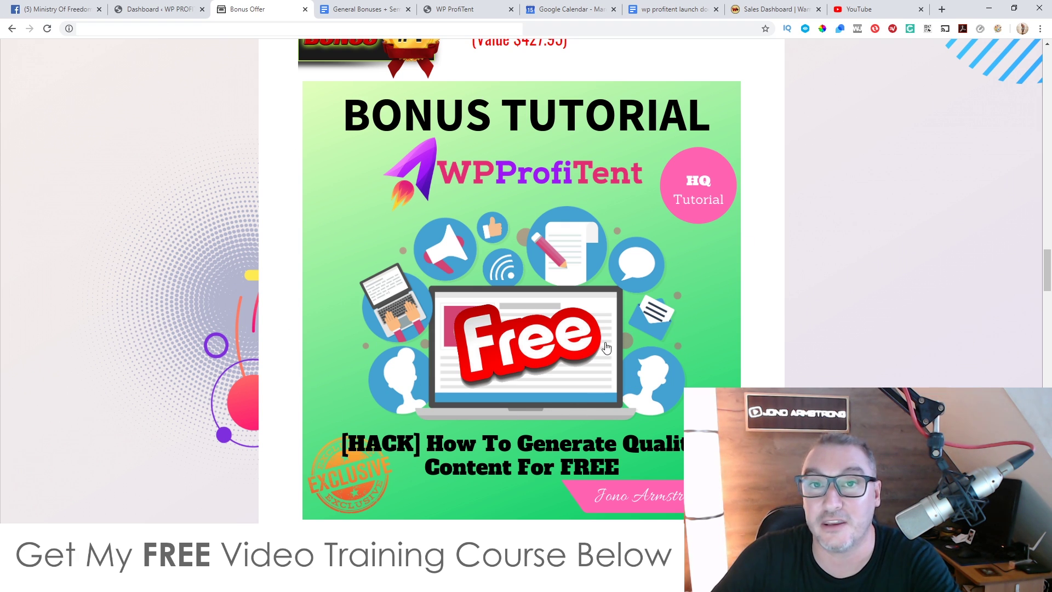
pyautogui.scroll(-7, 538, 365)
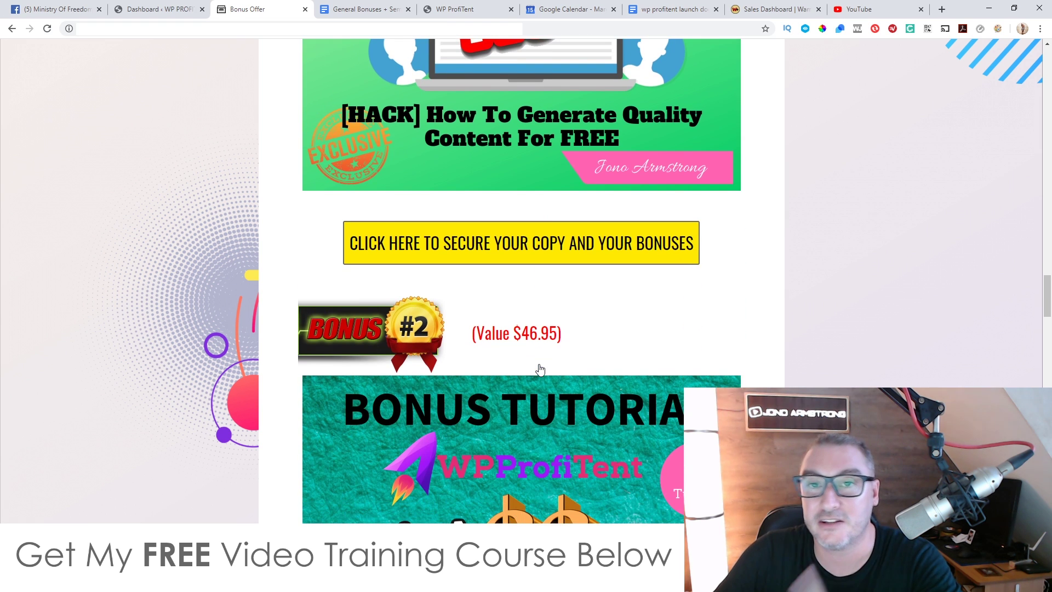
pyautogui.scroll(-3, 539, 366)
pyautogui.scroll(-2, 540, 369)
pyautogui.scroll(1, 540, 369)
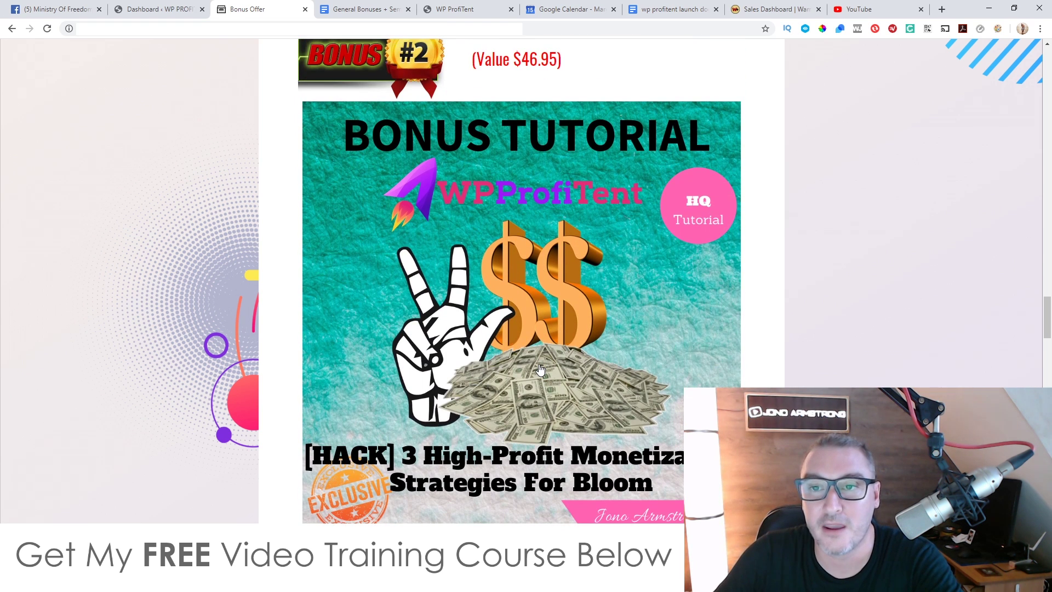
pyautogui.scroll(-1, 540, 369)
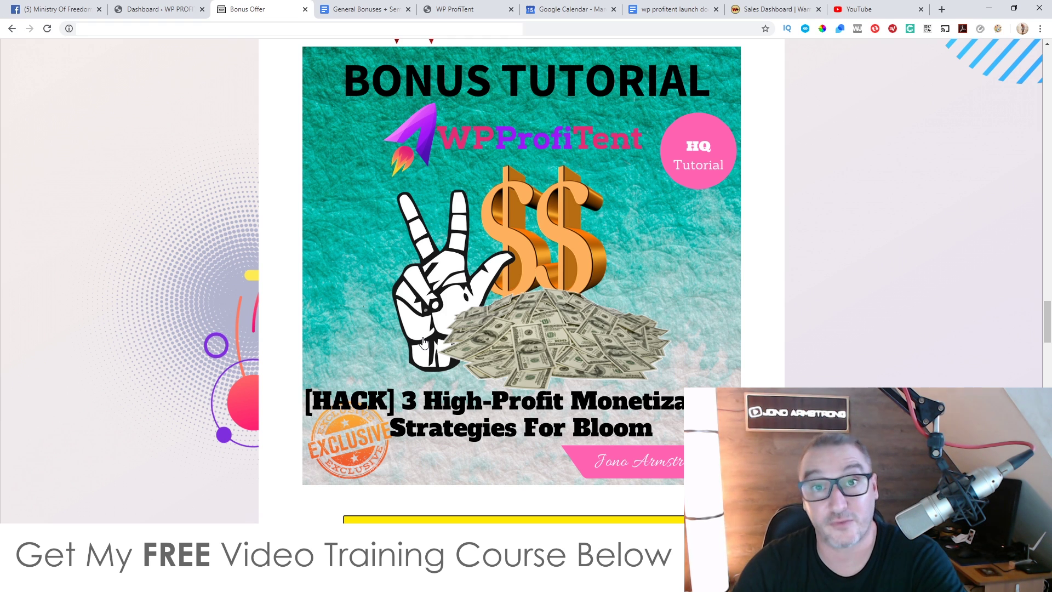
pyautogui.scroll(3, 327, 214)
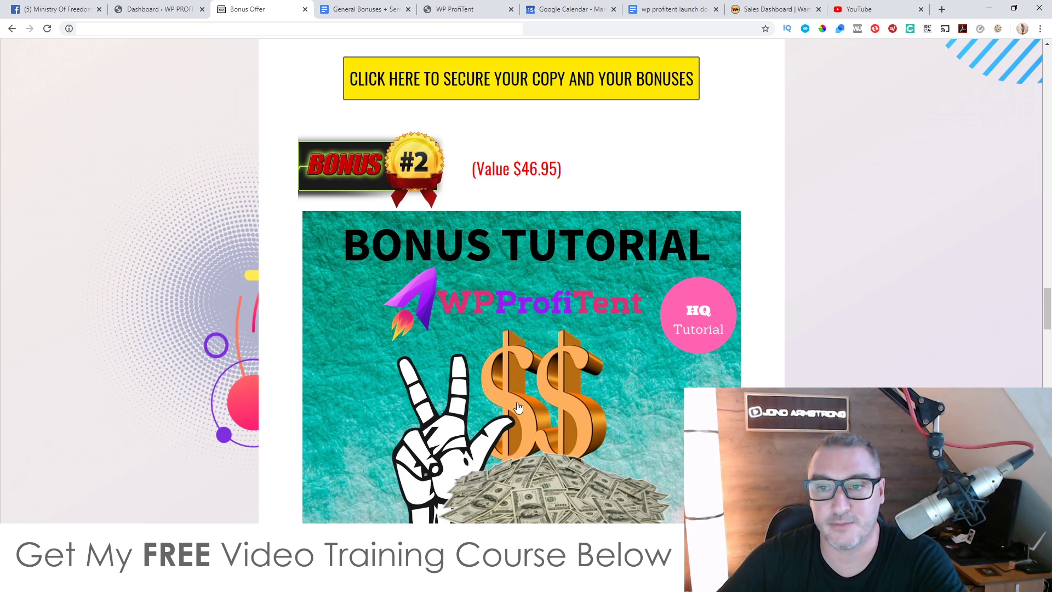
pyautogui.scroll(-12, 524, 404)
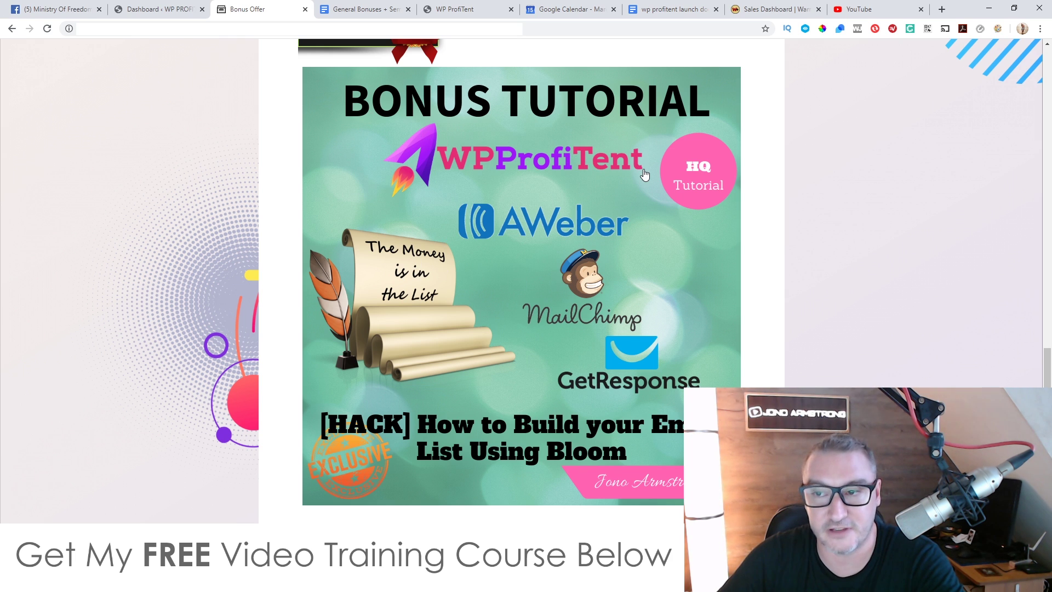
pyautogui.scroll(-10, 526, 346)
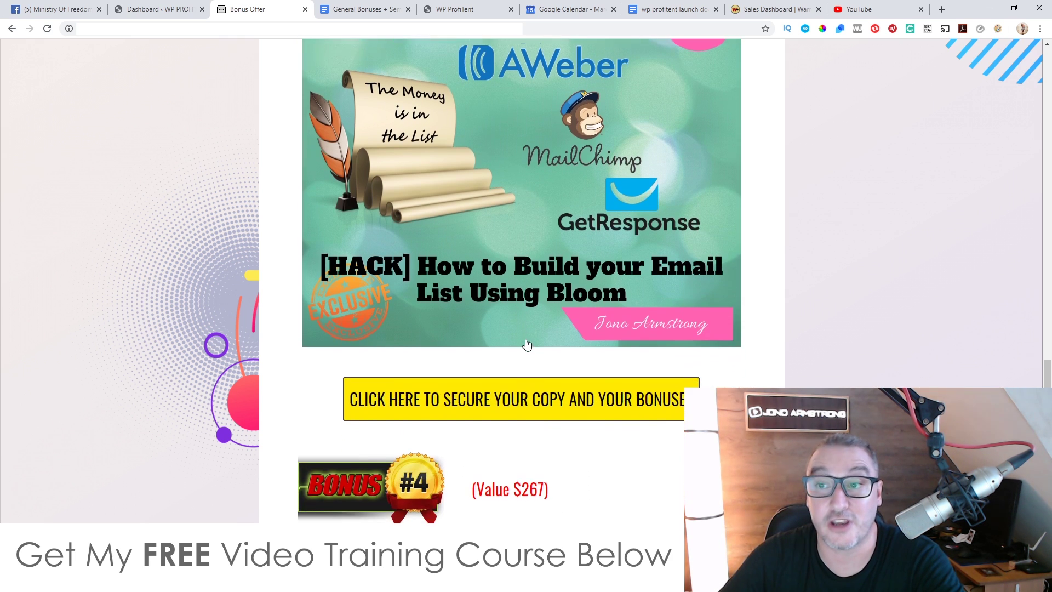
pyautogui.scroll(-1, 526, 344)
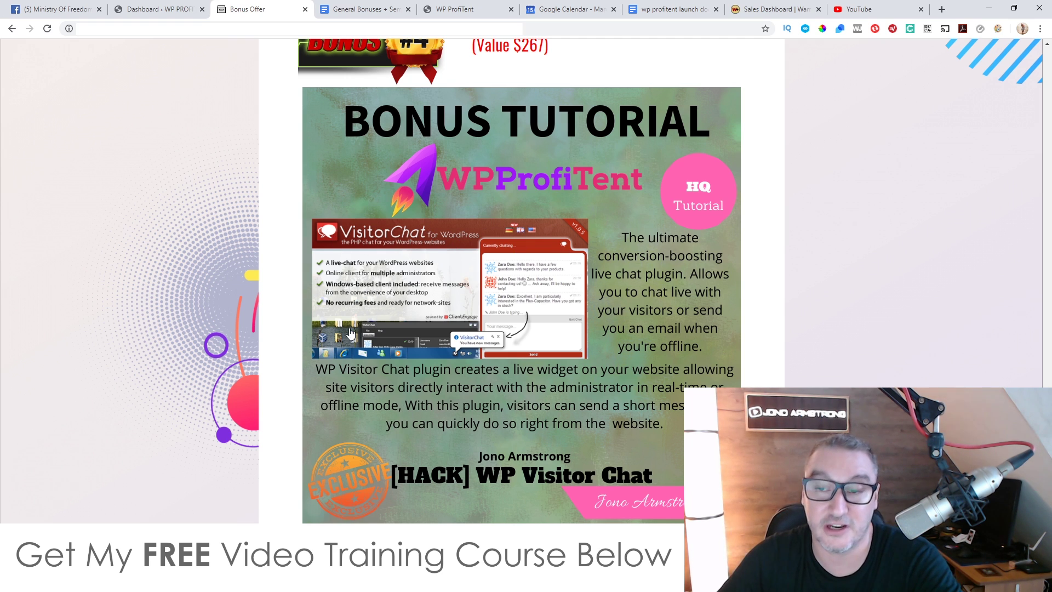
pyautogui.scroll(-10, 409, 274)
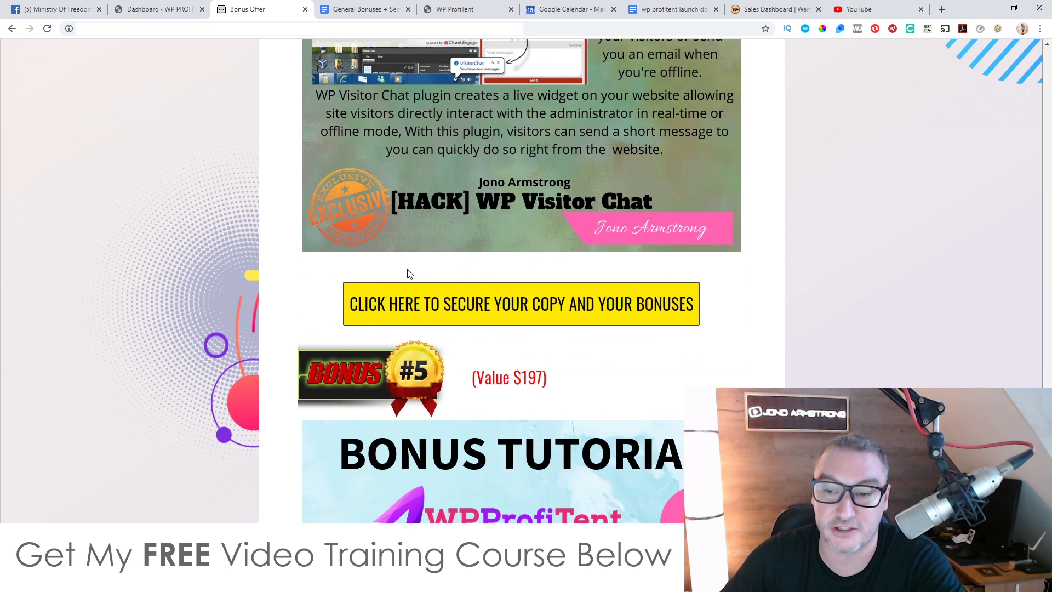
pyautogui.scroll(1, 530, 239)
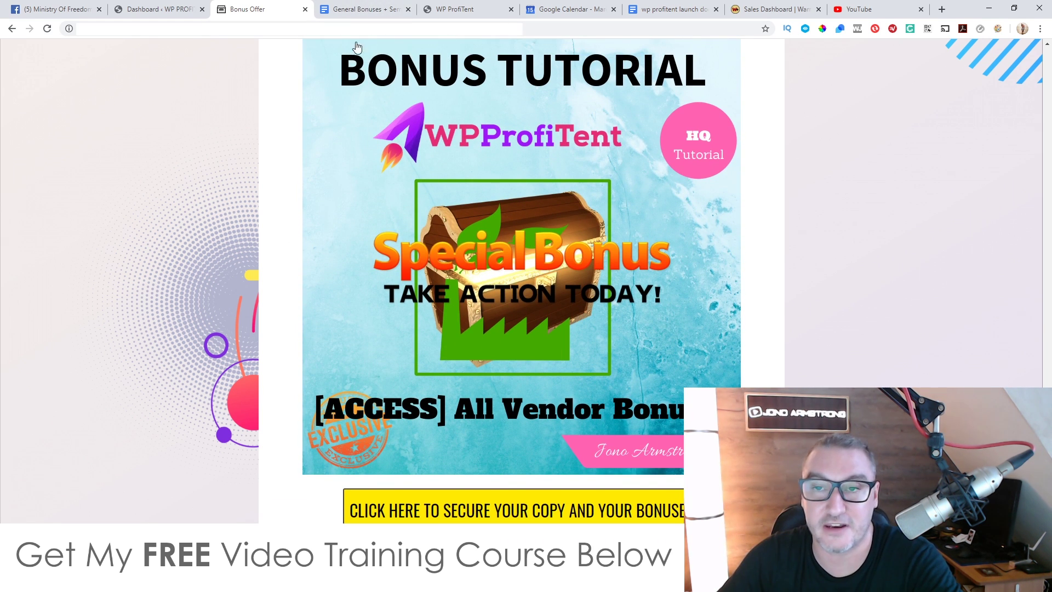
# - Scroll the General Bonuses document past Bonus #10 and the semi-exclusive bonuses, then back up to Bonus #4
pyautogui.click(365, 11)
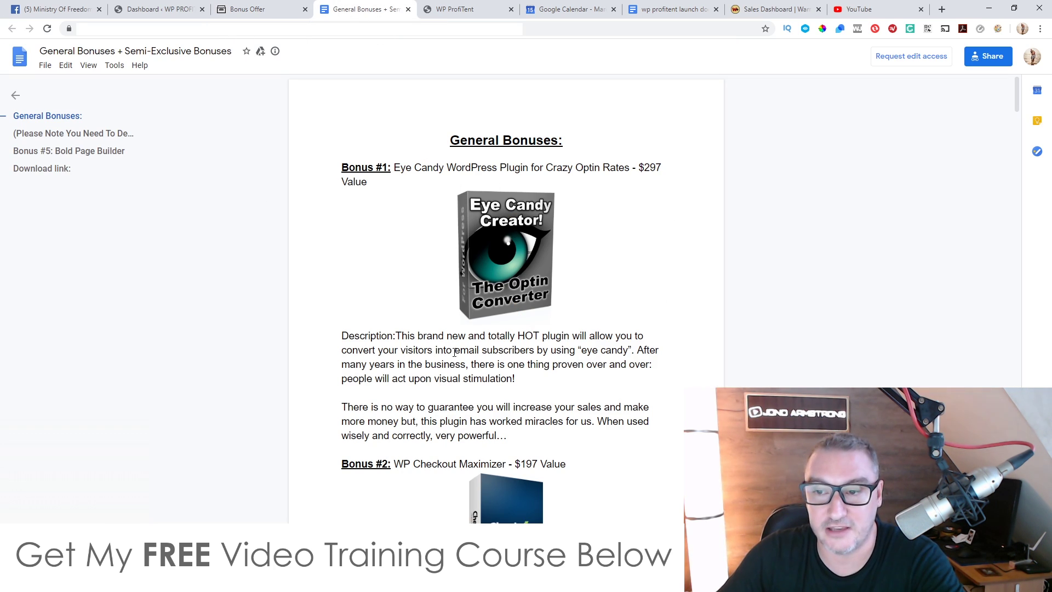
pyautogui.scroll(-5, 455, 354)
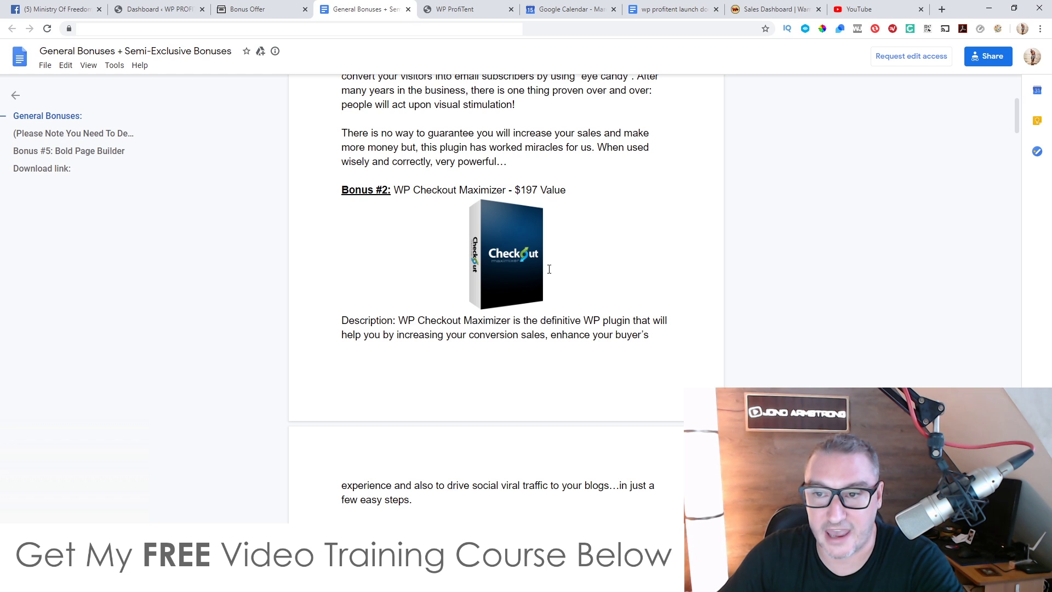
pyautogui.scroll(-9, 458, 363)
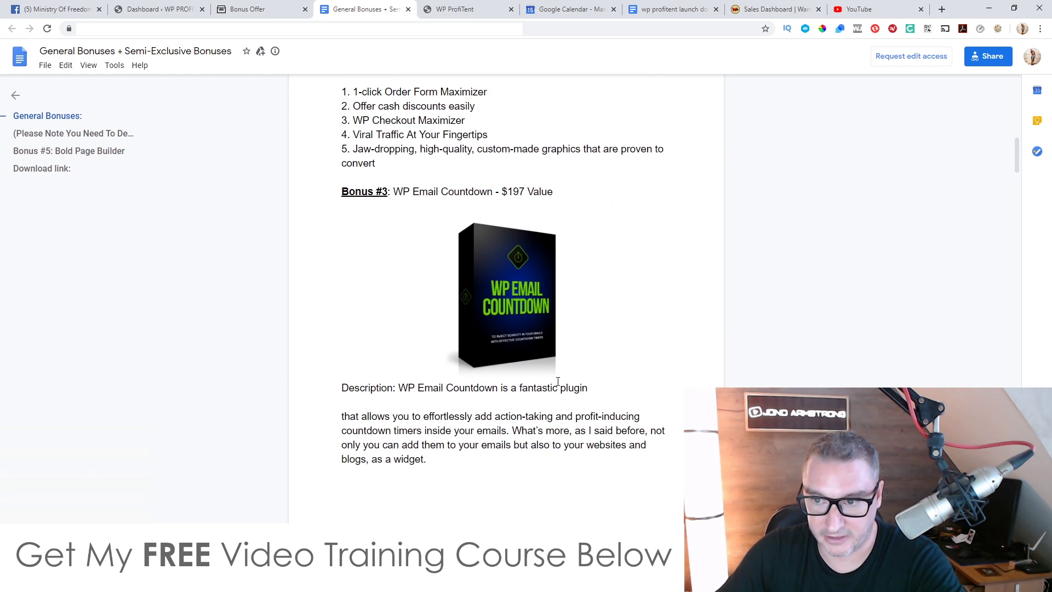
pyautogui.scroll(-7, 558, 381)
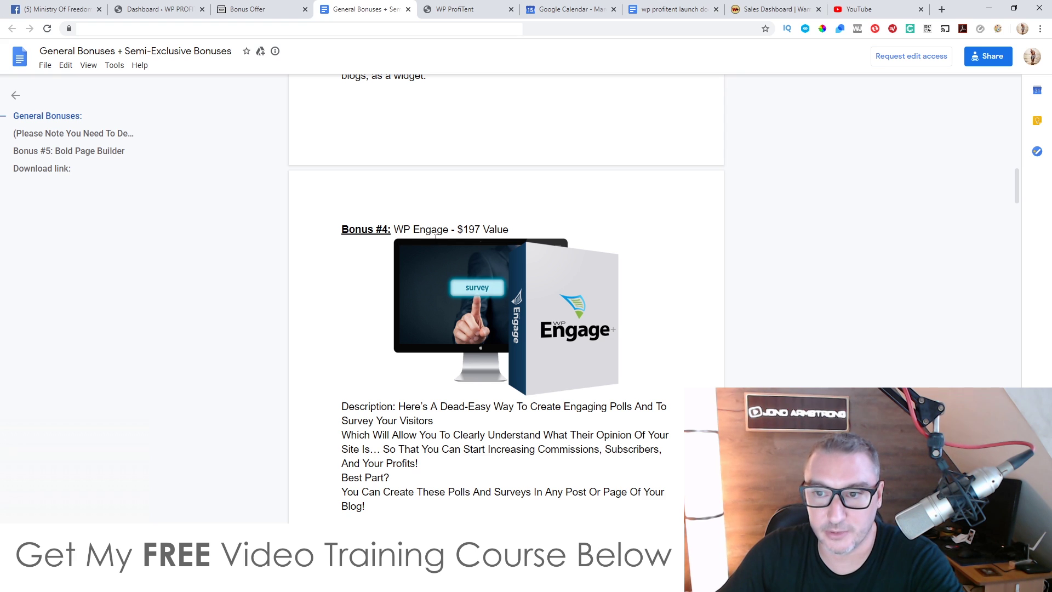
pyautogui.scroll(-6, 422, 227)
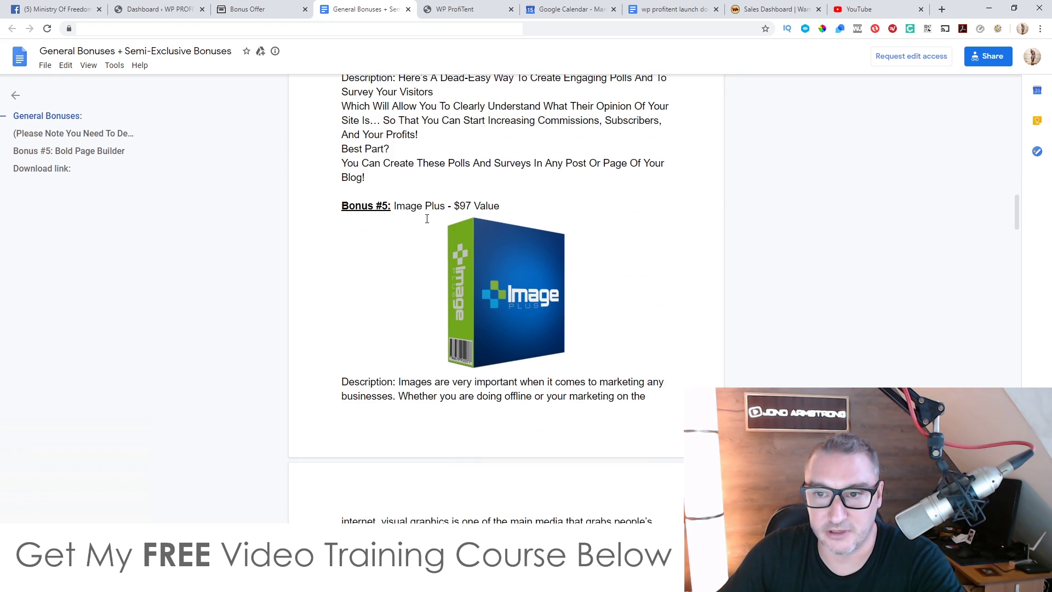
pyautogui.scroll(-8, 523, 386)
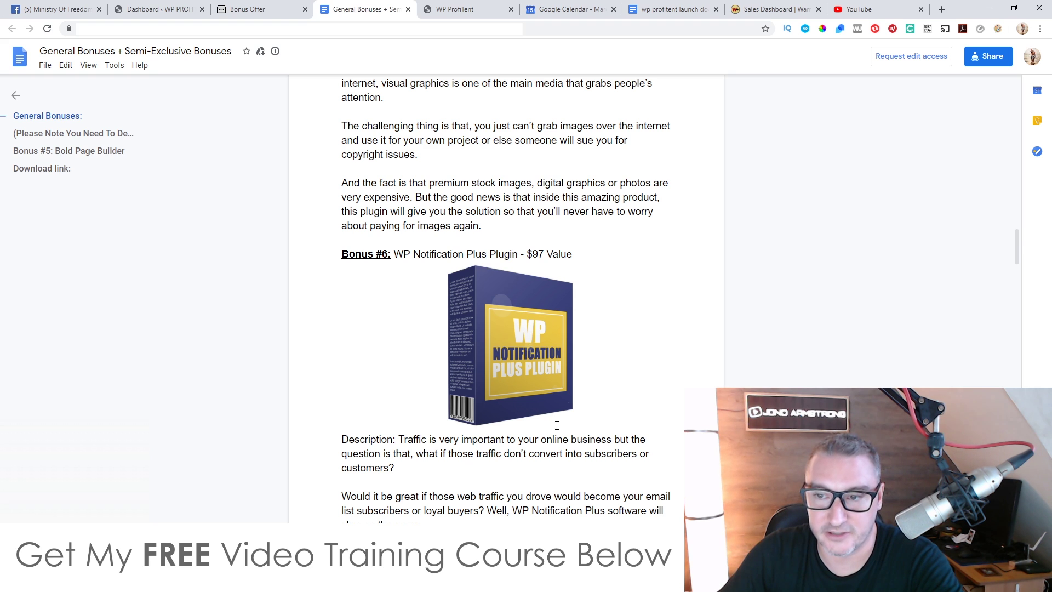
pyautogui.scroll(-8, 557, 426)
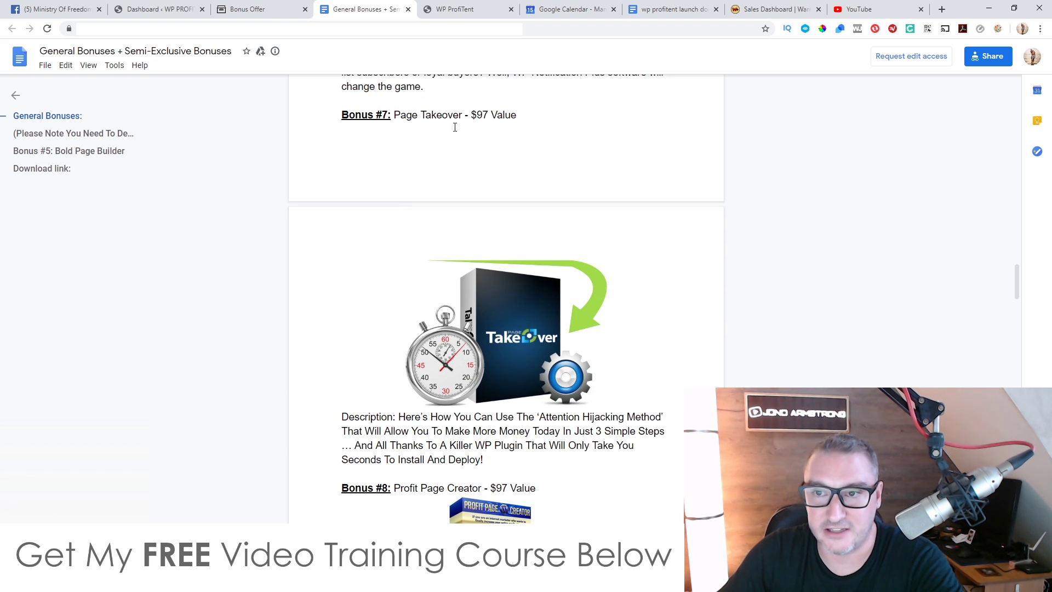
pyautogui.scroll(-5, 483, 372)
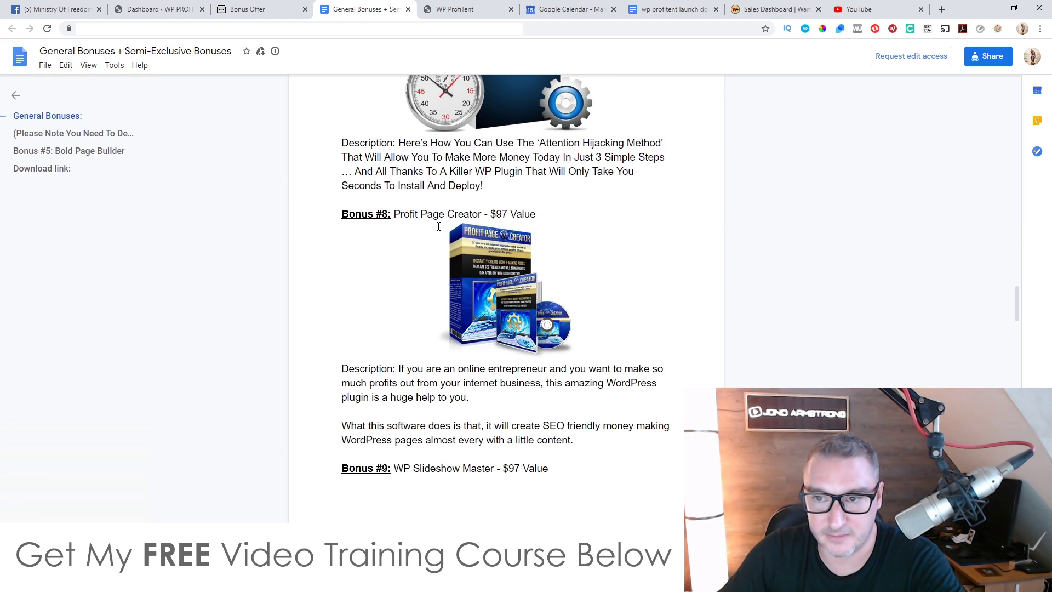
pyautogui.scroll(-5, 529, 422)
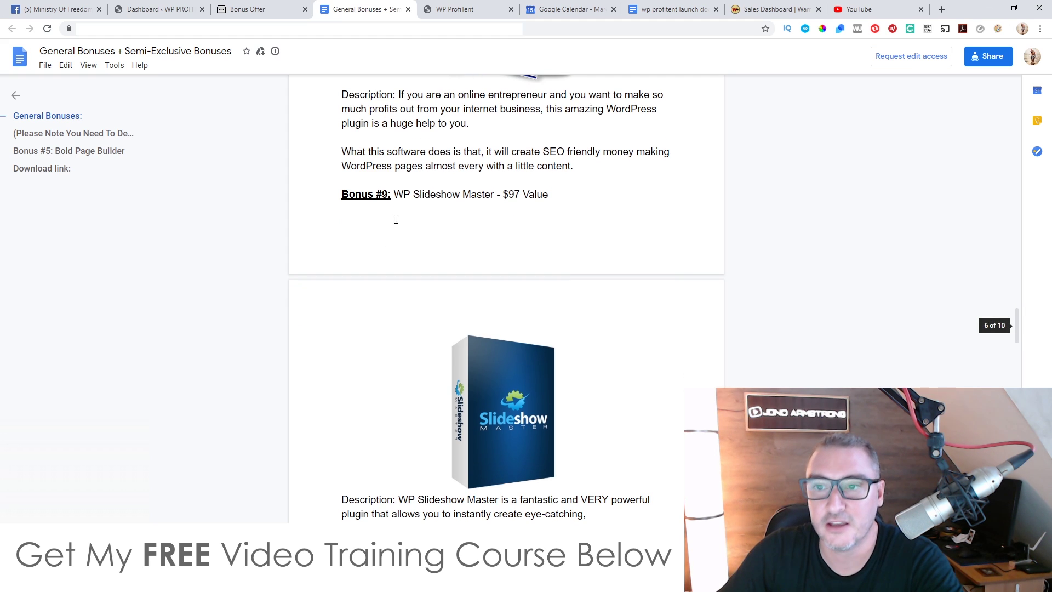
pyautogui.scroll(-4, 569, 409)
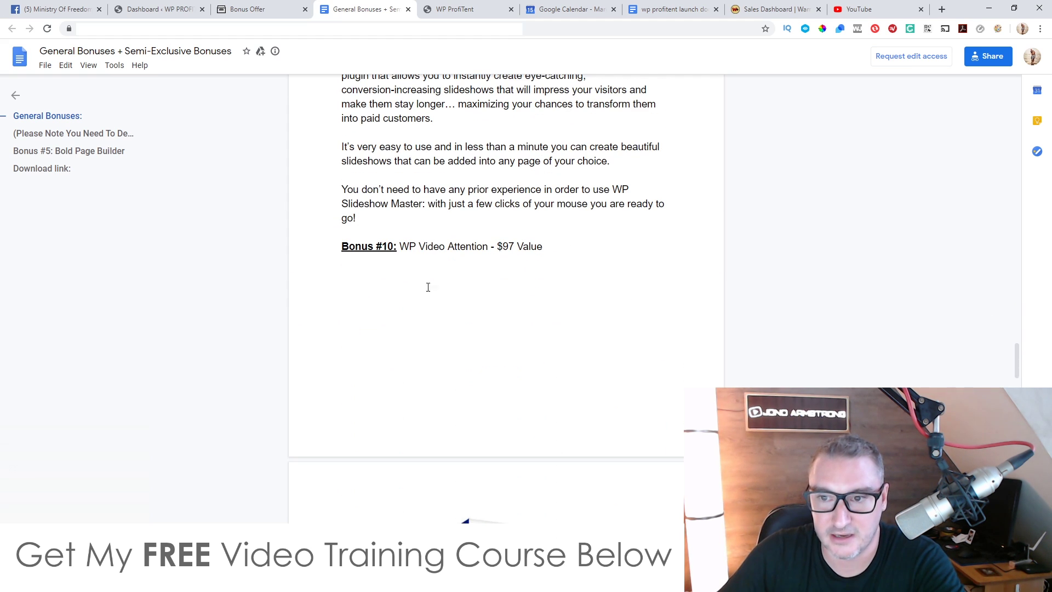
pyautogui.scroll(-15, 531, 384)
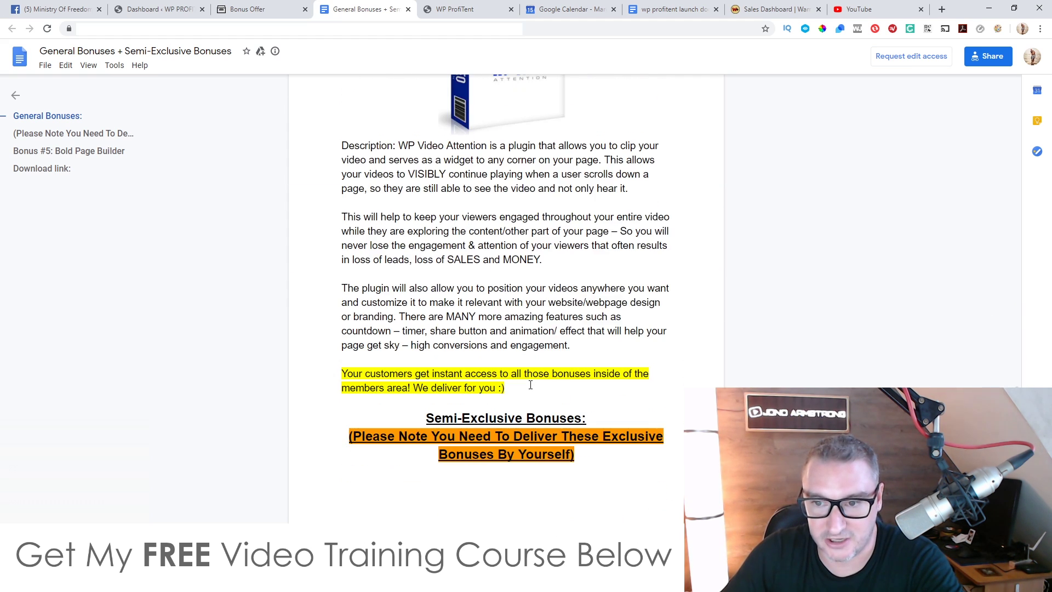
pyautogui.scroll(-2, 531, 384)
pyautogui.scroll(2, 530, 384)
pyautogui.scroll(-1, 531, 384)
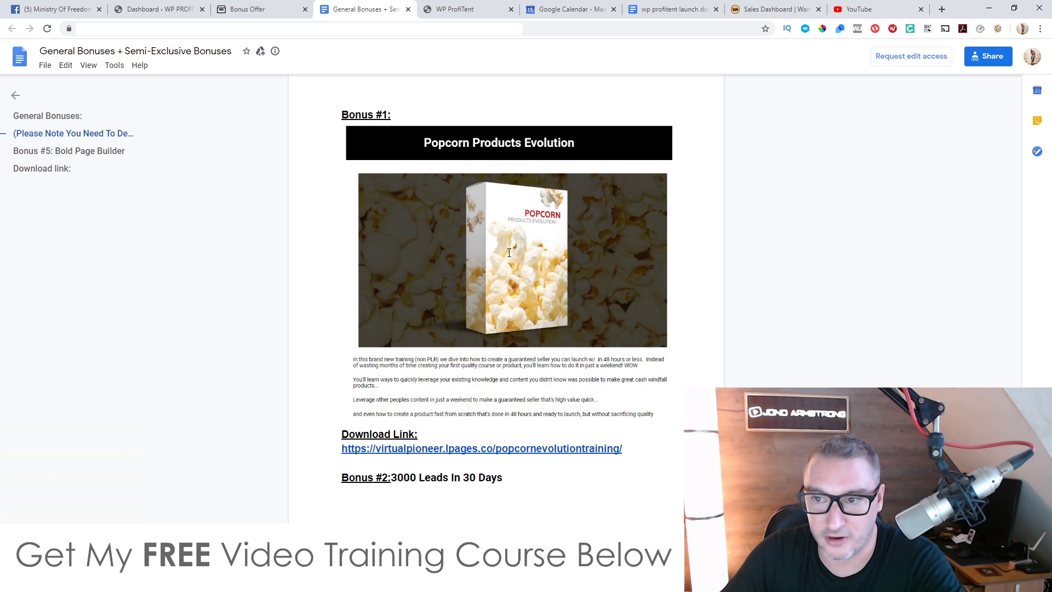
pyautogui.scroll(-20, 586, 378)
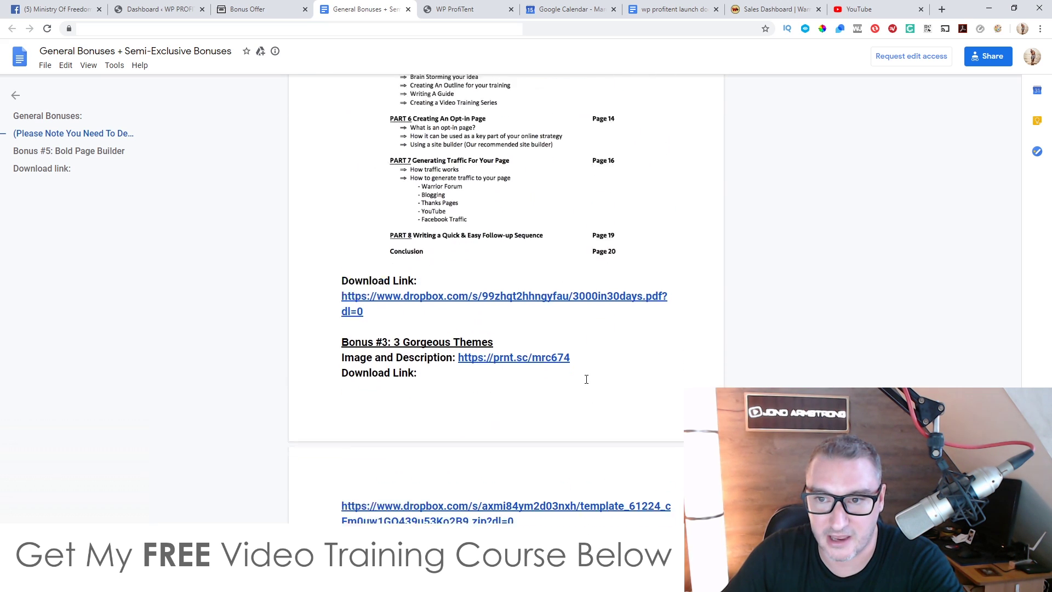
pyautogui.scroll(20, 588, 382)
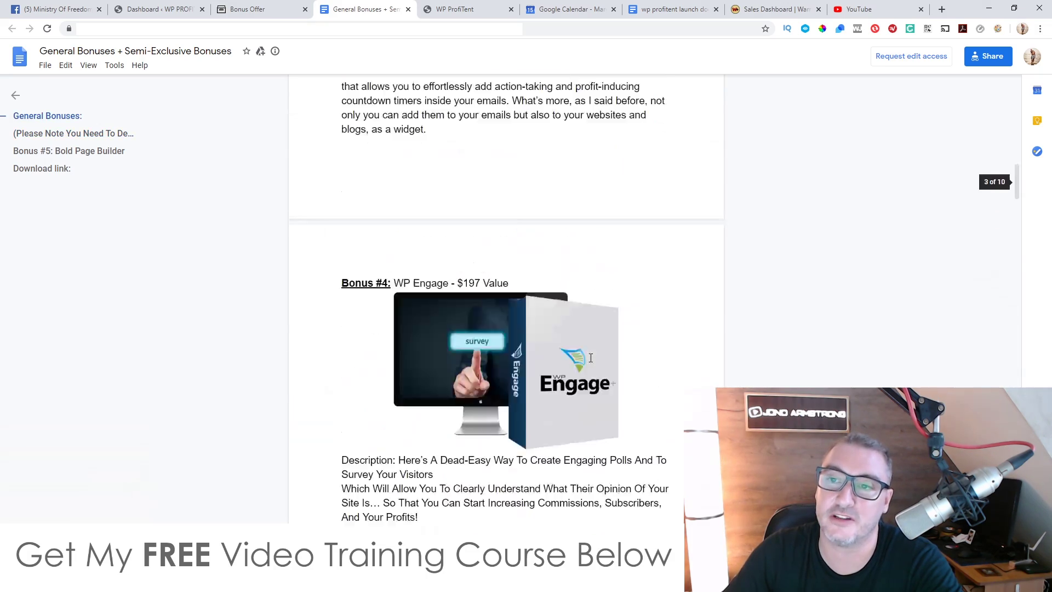
# - Return to the Bonus Offer page and scroll back up through it
pyautogui.click(246, 9)
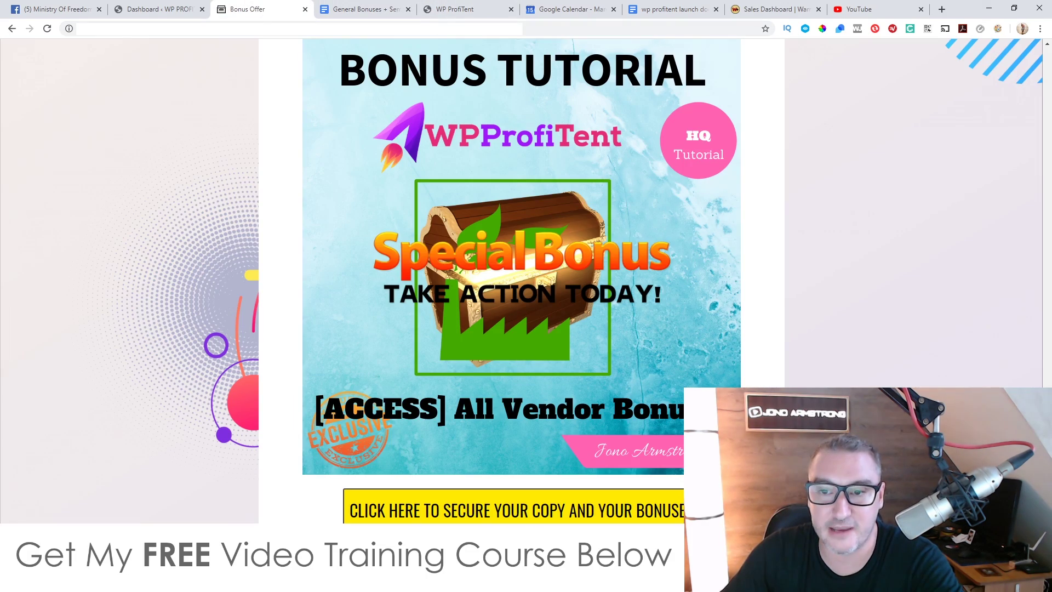
pyautogui.scroll(4, 528, 450)
pyautogui.scroll(15, 528, 450)
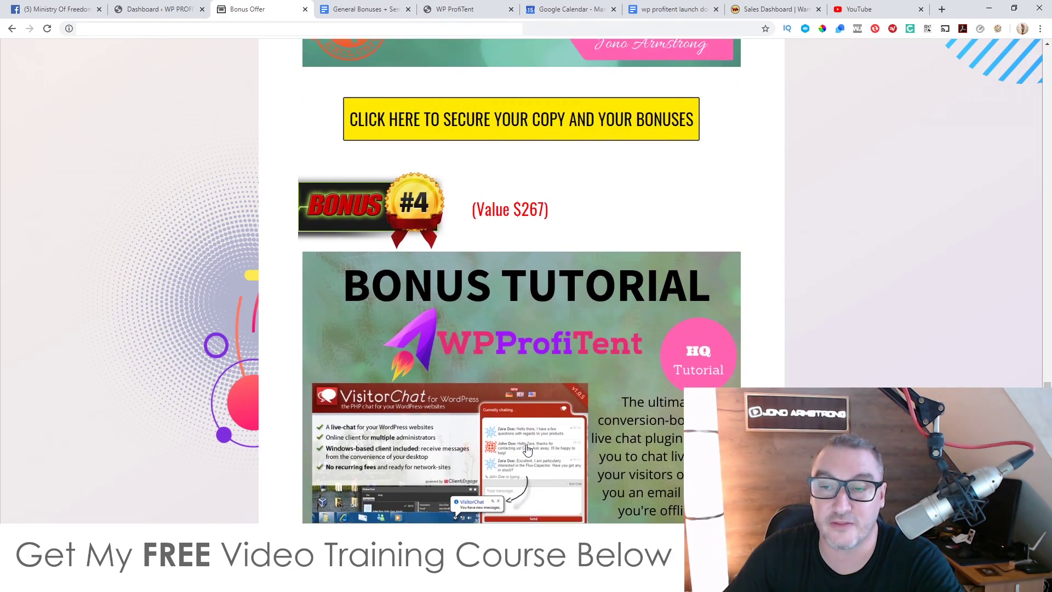
pyautogui.scroll(20, 528, 452)
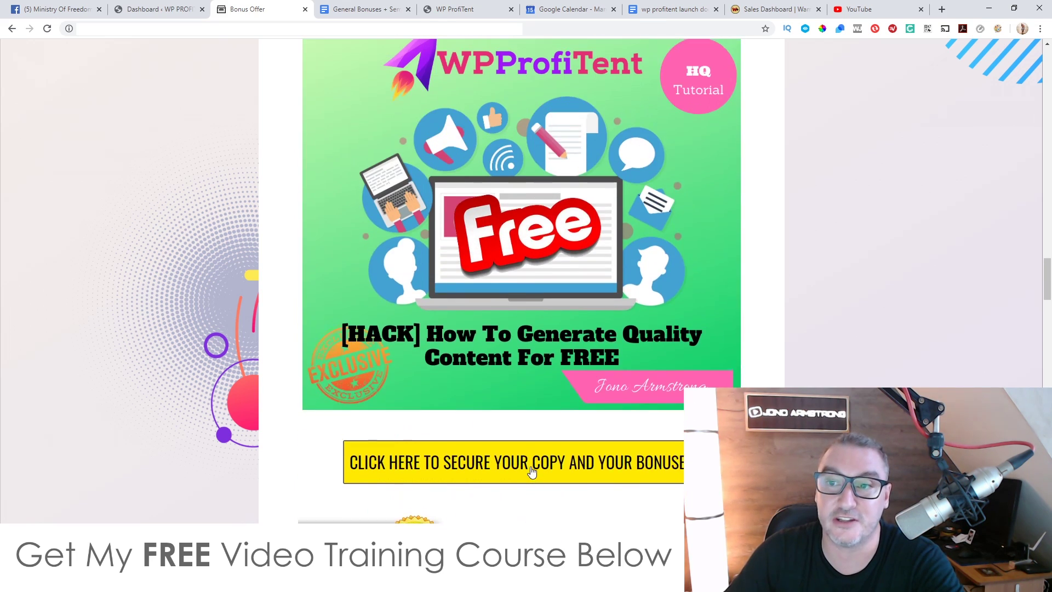
pyautogui.scroll(15, 532, 474)
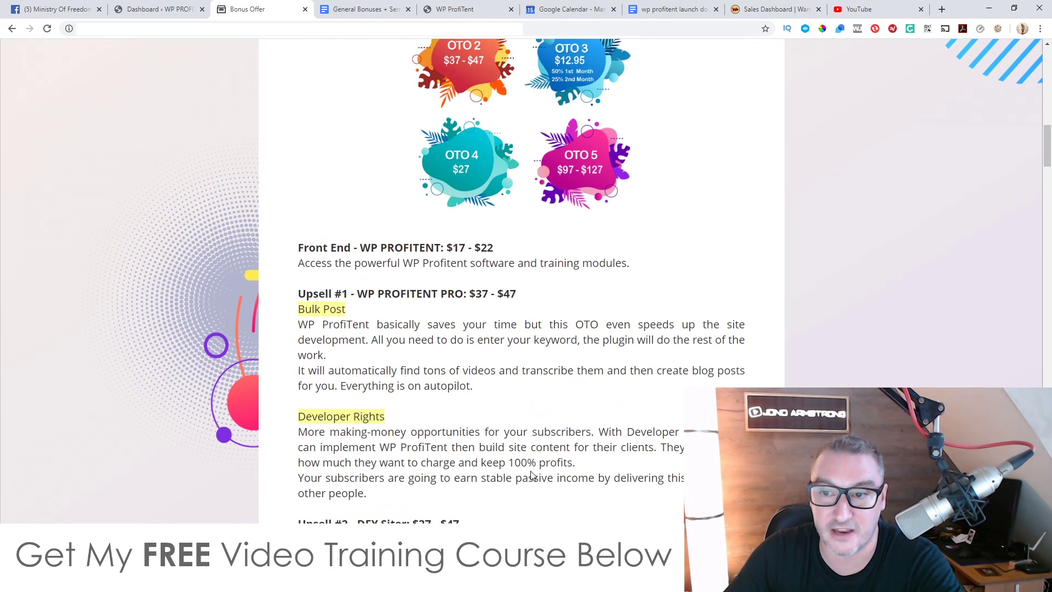
pyautogui.scroll(3, 499, 364)
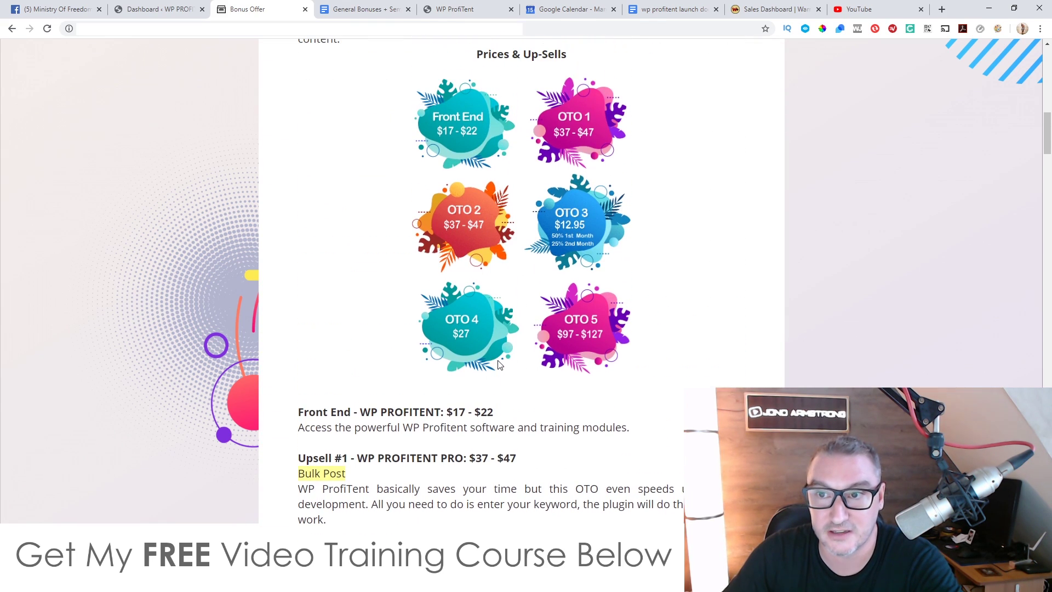
pyautogui.scroll(15, 606, 404)
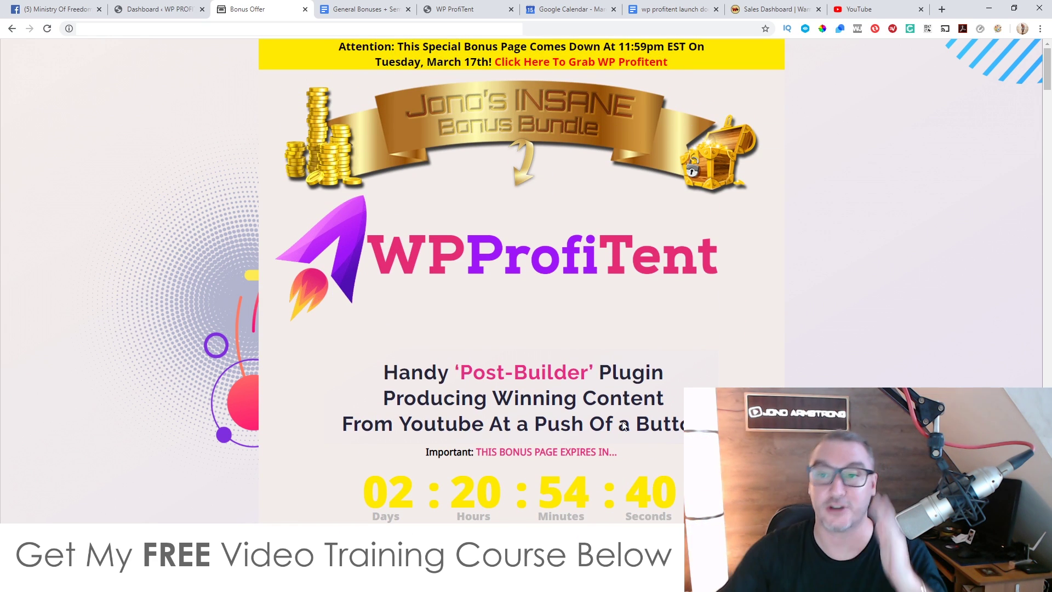
pyautogui.scroll(-4, 431, 353)
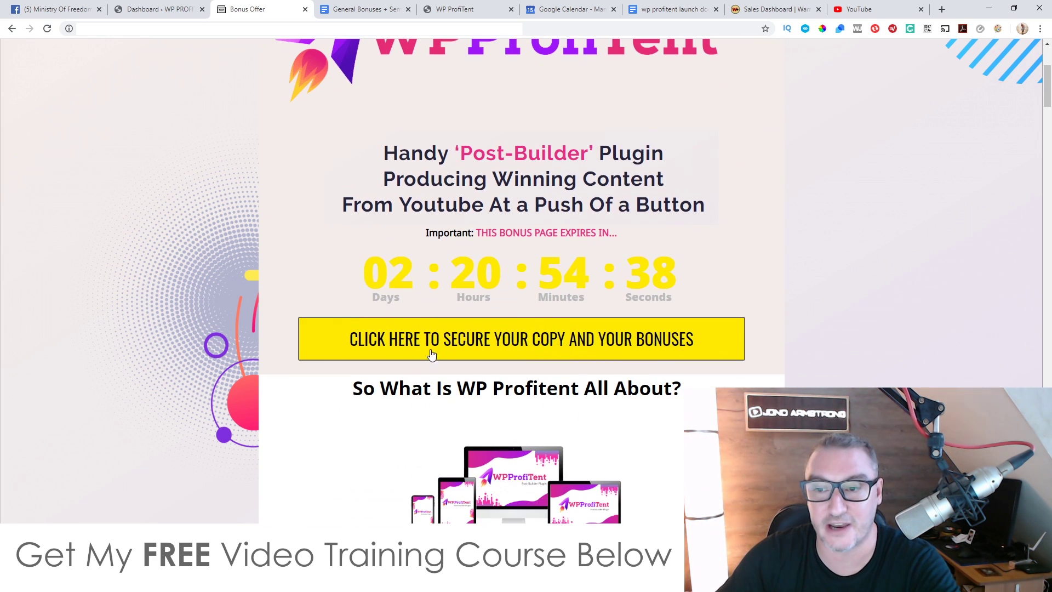
# - Open the WP ProfiTent sales page via the 'Click here to secure your copy' button and skim it
pyautogui.click(382, 336)
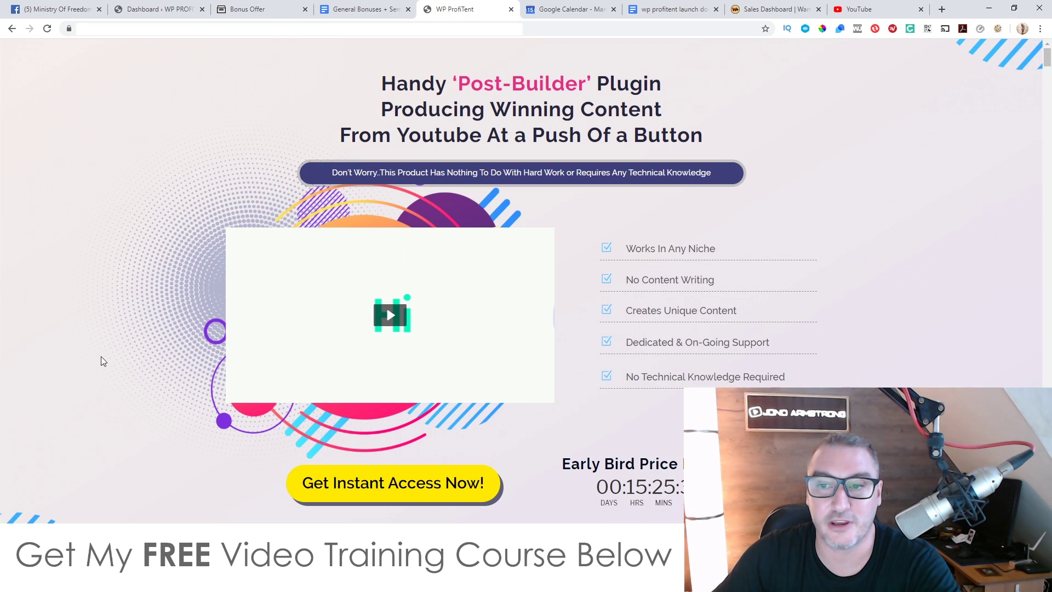
pyautogui.scroll(-5, 581, 131)
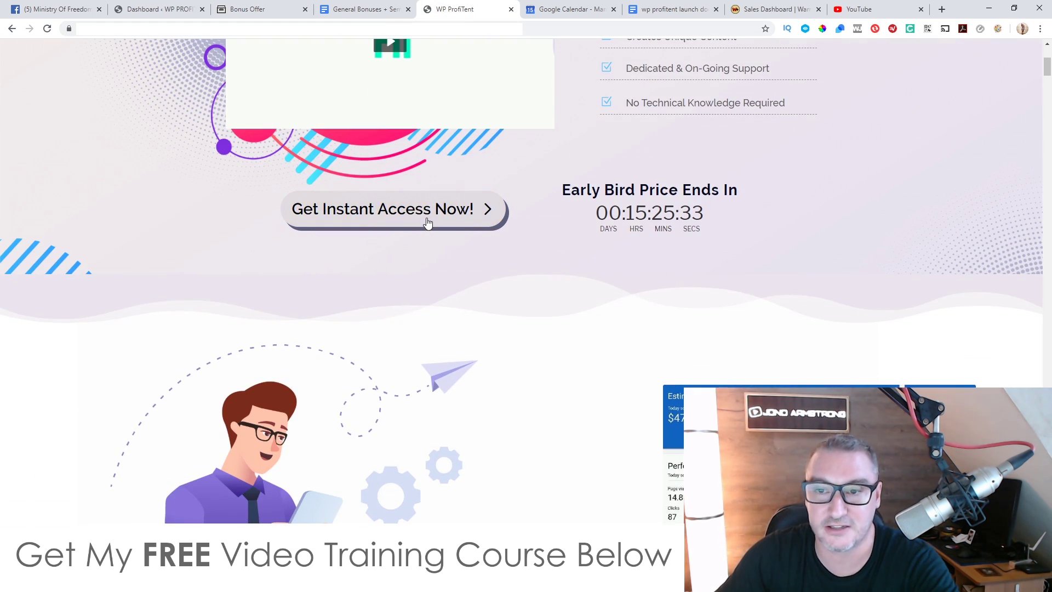
pyautogui.scroll(4, 652, 374)
pyautogui.scroll(1, 652, 374)
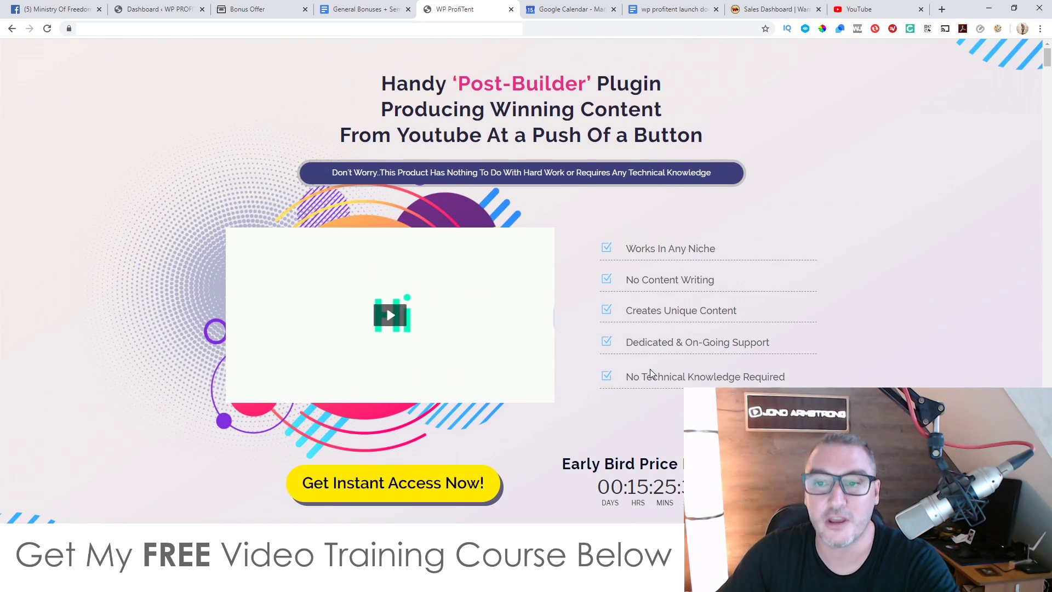
# - Scroll the Bonus Offer page to Instant Bonus Delivery and zoom it to 200%
pyautogui.click(252, 9)
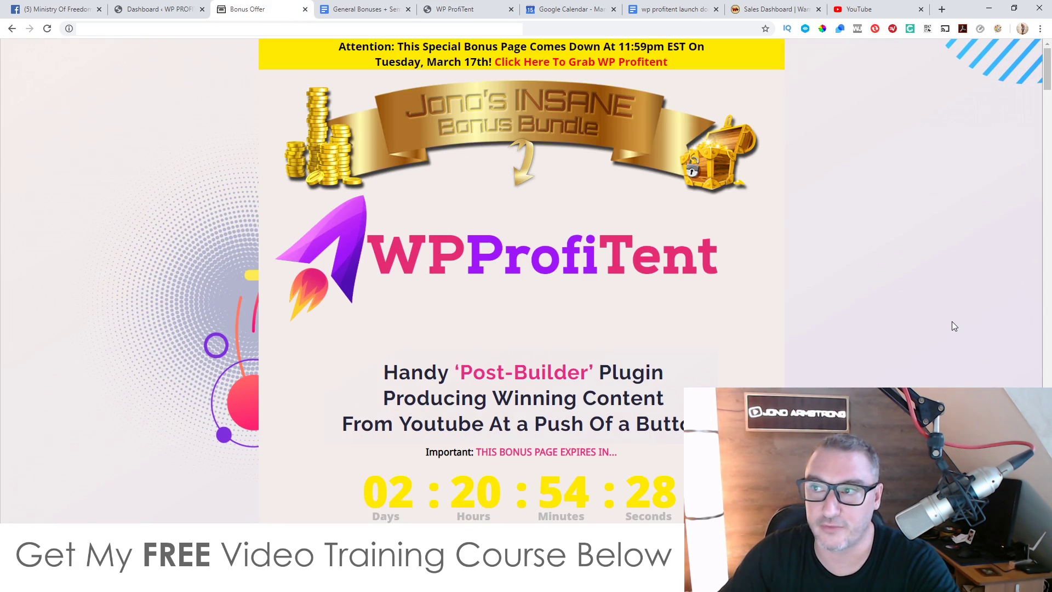
pyautogui.scroll(-20, 872, 329)
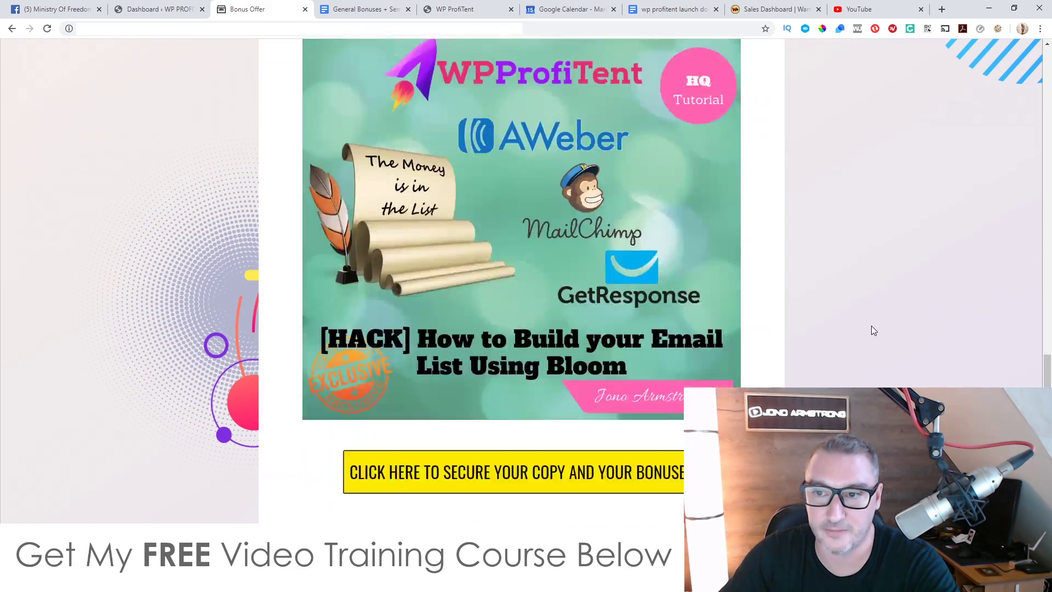
pyautogui.scroll(-12, 873, 329)
pyautogui.scroll(4, 873, 329)
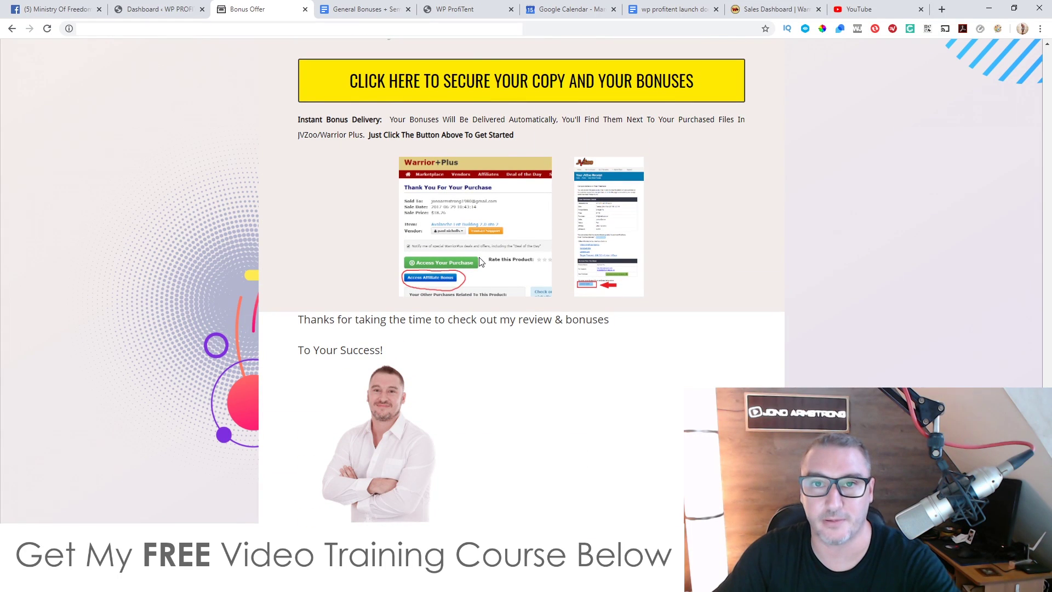
pyautogui.hotkey('ctrl', '+')
pyautogui.hotkey('ctrl', '+')
pyautogui.hotkey('ctrl', '+')
pyautogui.hotkey('ctrl', '+')
pyautogui.hotkey('ctrl', '+')
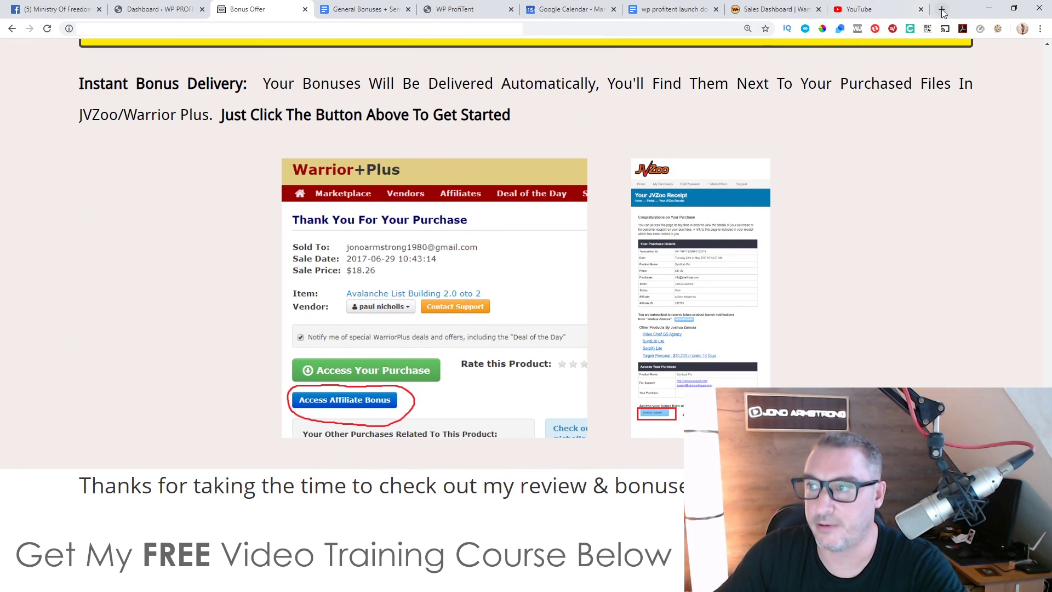
pyautogui.click(942, 9)
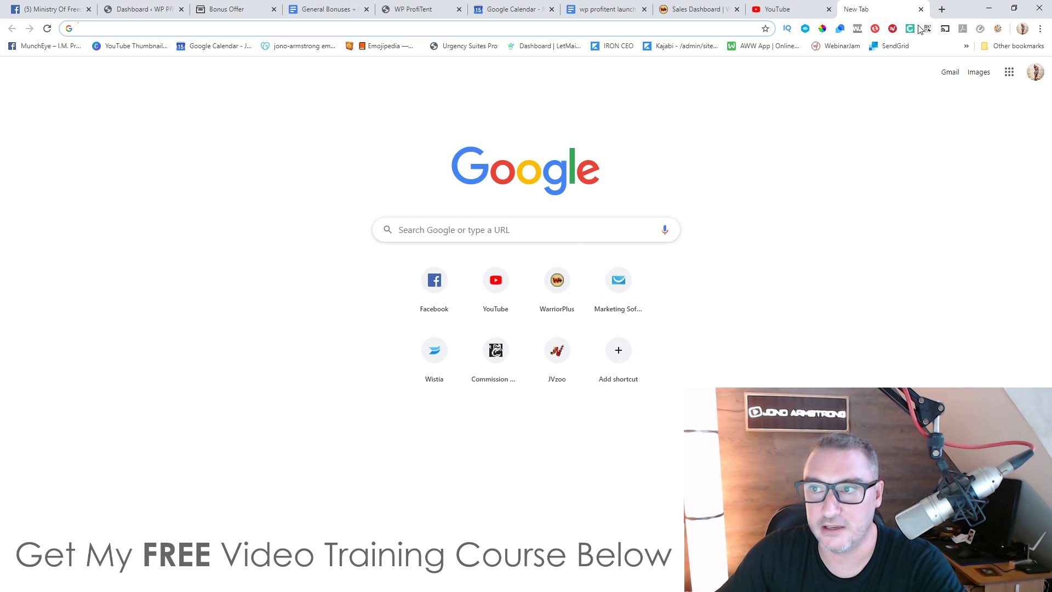
pyautogui.click(921, 10)
pyautogui.click(752, 16)
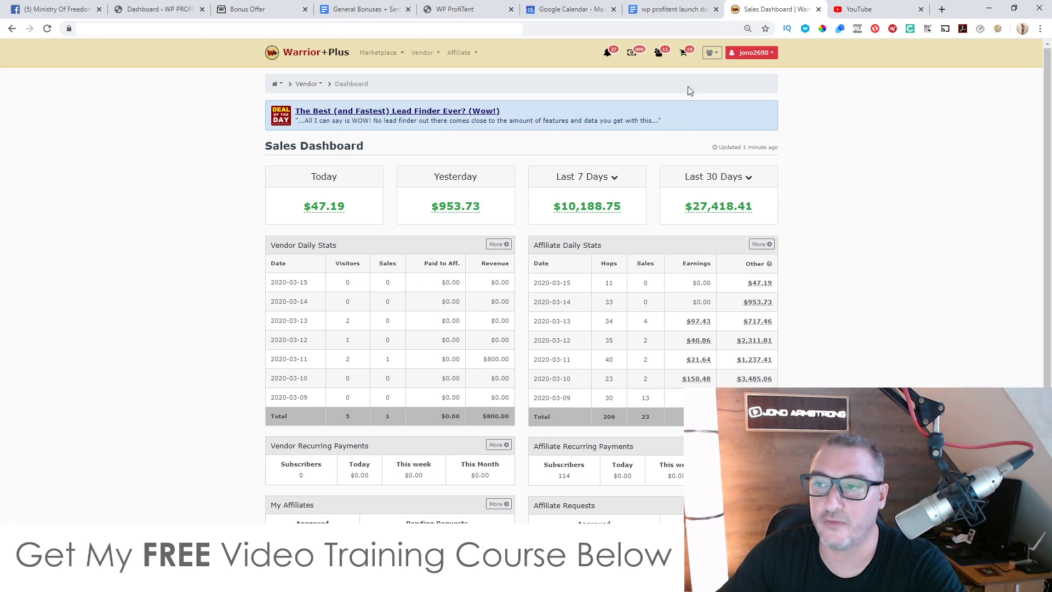
pyautogui.click(746, 52)
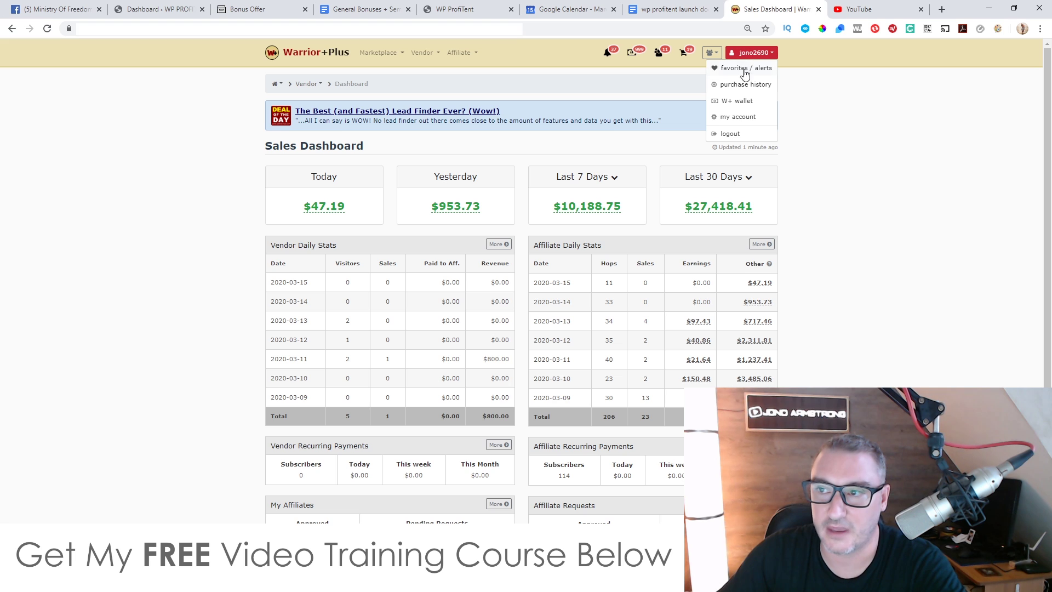
pyautogui.click(938, 151)
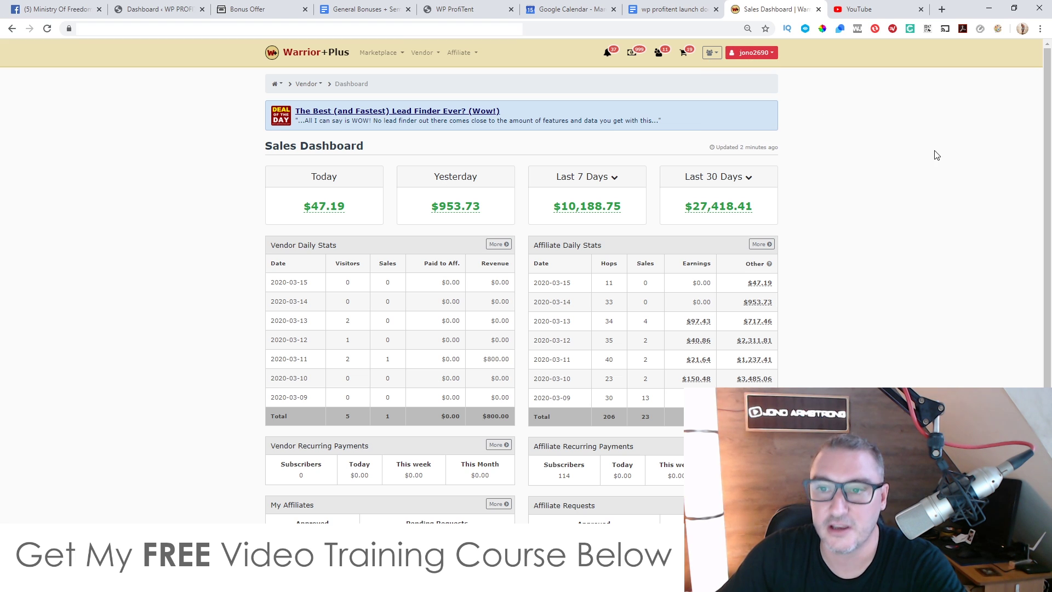
pyautogui.click(246, 10)
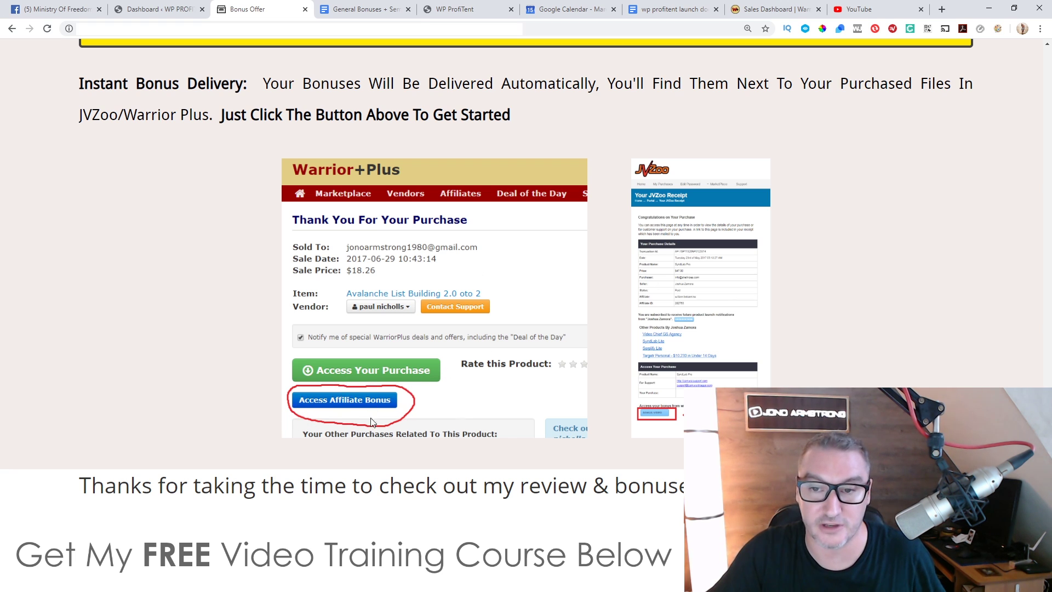
# - Reset the Bonus Offer page zoom to 100% and scroll back up to 'Jono's INSANE Bonus Bundle'
pyautogui.hotkey('ctrl', '0')
pyautogui.scroll(15, 497, 428)
pyautogui.scroll(20, 496, 425)
pyautogui.scroll(20, 496, 427)
pyautogui.scroll(-14, 497, 427)
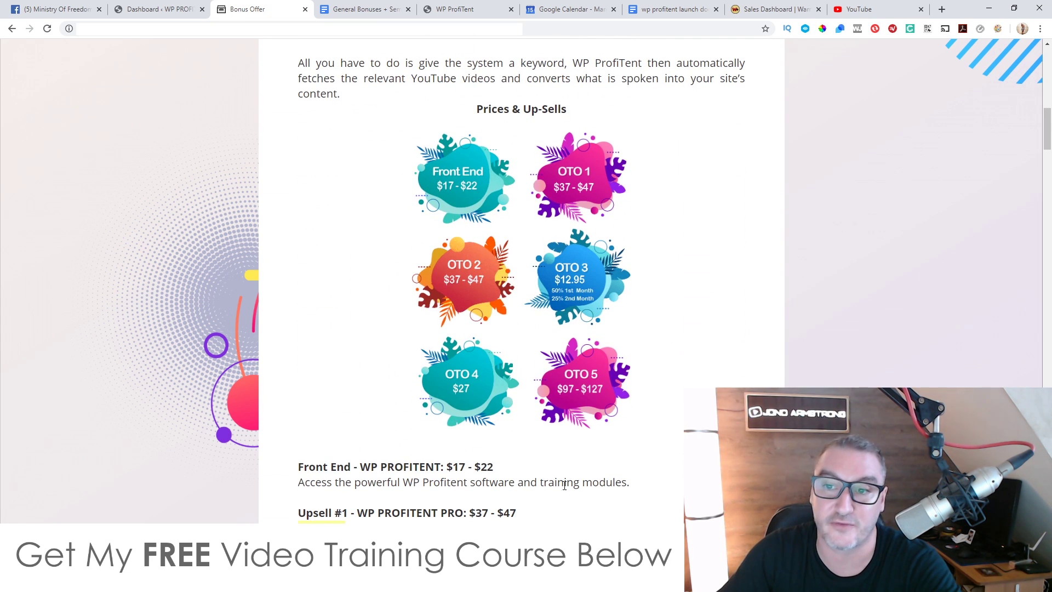
pyautogui.scroll(14, 565, 486)
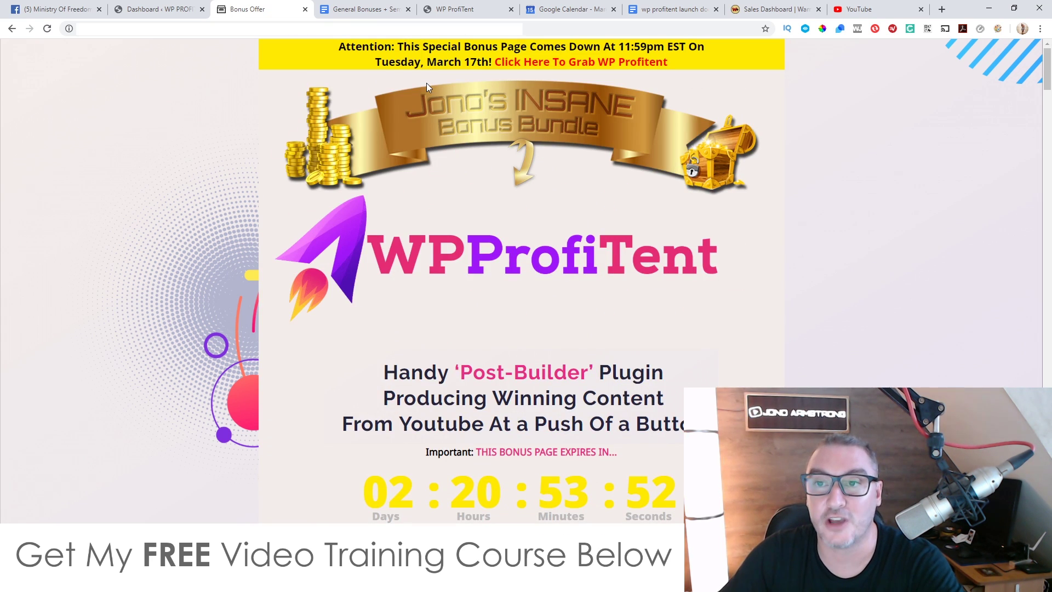
pyautogui.click(463, 9)
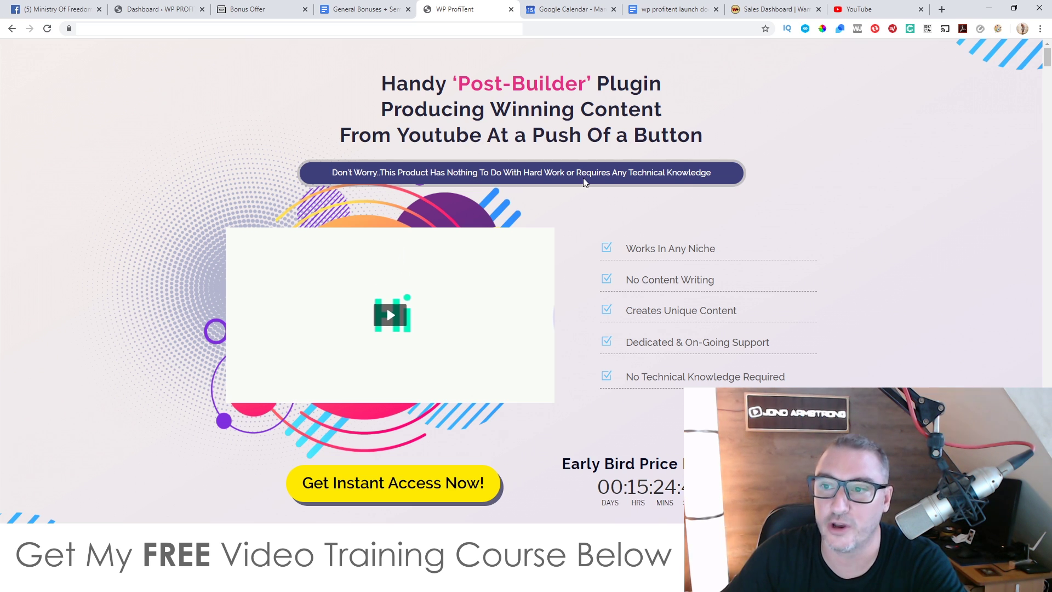
pyautogui.scroll(-2, 603, 307)
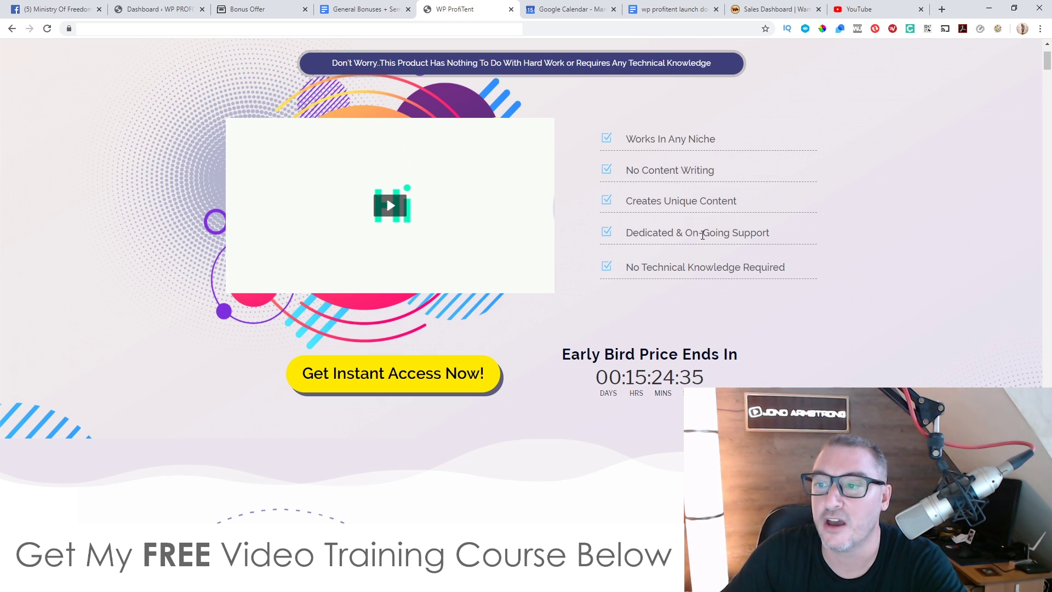
pyautogui.scroll(-7, 570, 478)
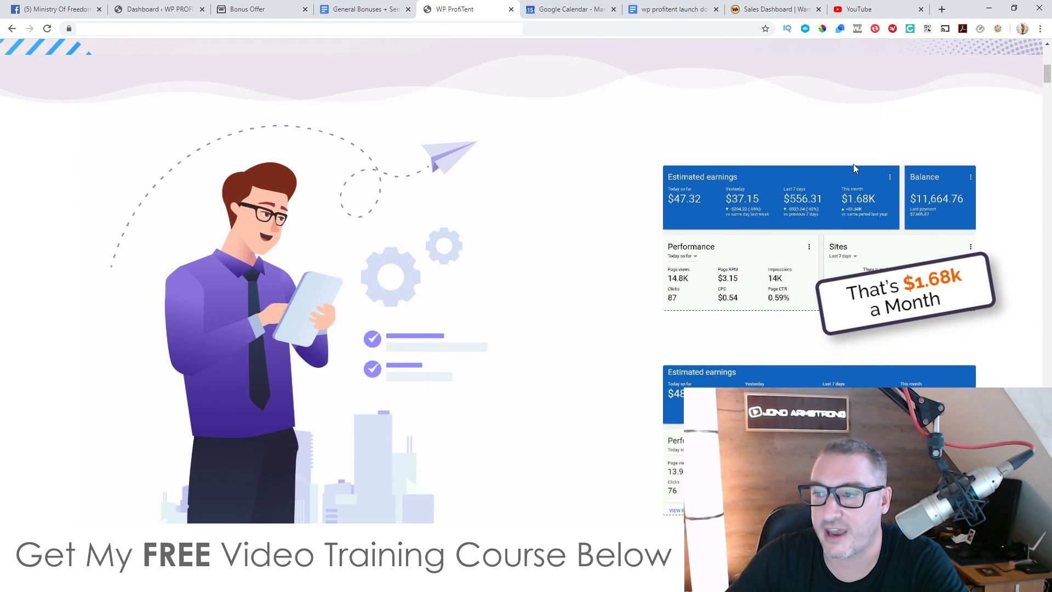
pyautogui.scroll(-2, 581, 348)
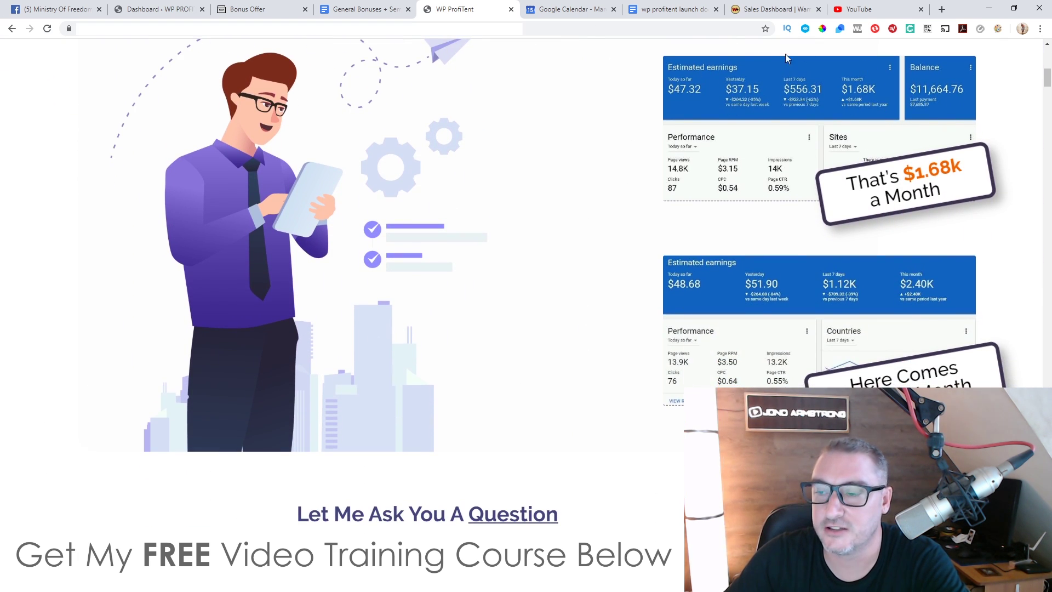
pyautogui.scroll(-3, 723, 273)
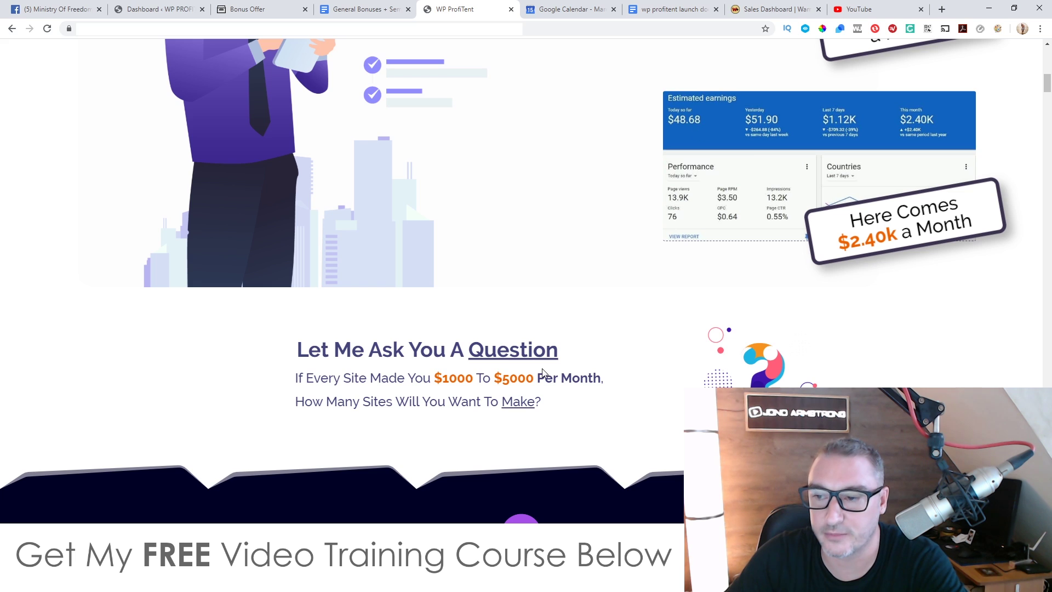
pyautogui.scroll(-10, 559, 366)
pyautogui.scroll(2, 375, 211)
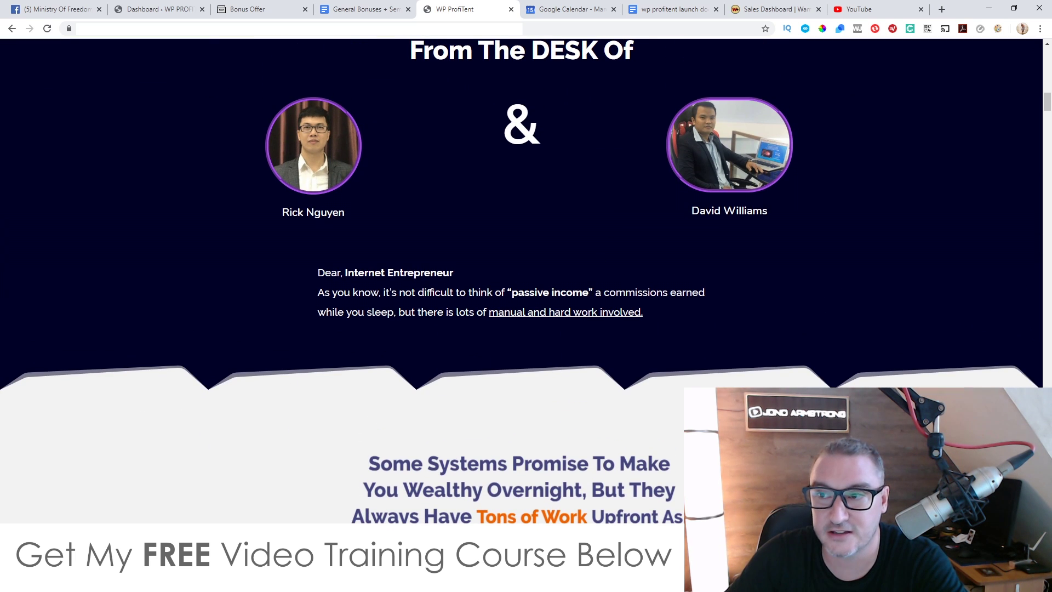
pyautogui.scroll(1, 140, 227)
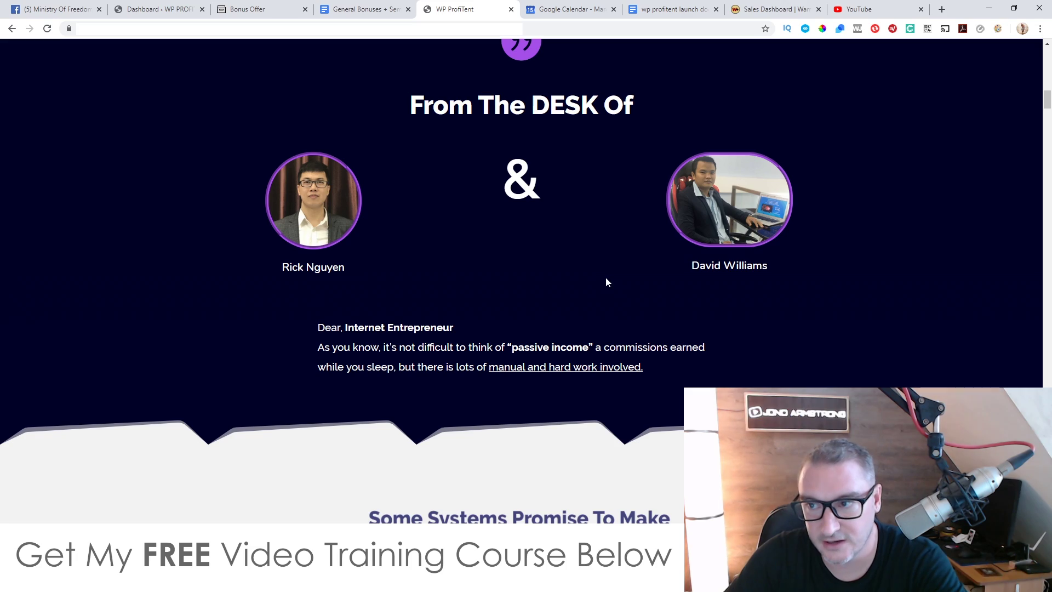
pyautogui.scroll(-20, 592, 283)
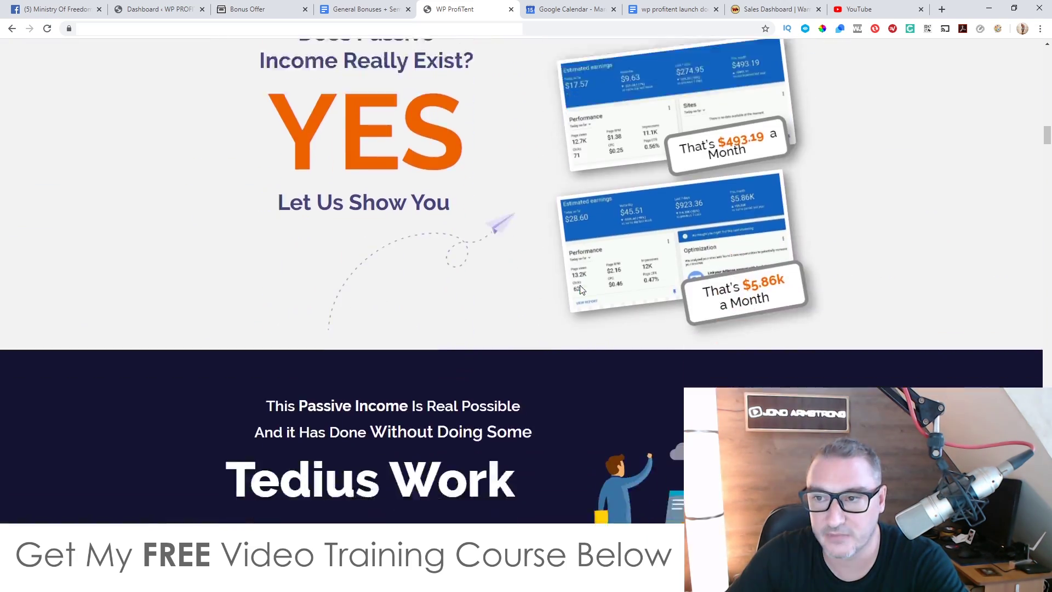
pyautogui.scroll(-20, 582, 290)
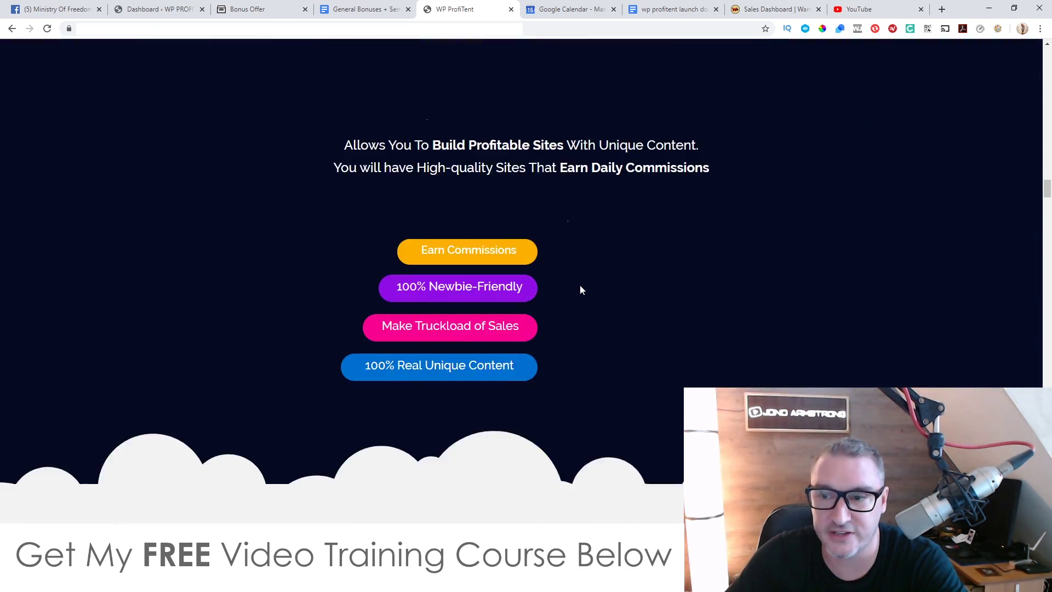
pyautogui.scroll(-20, 582, 290)
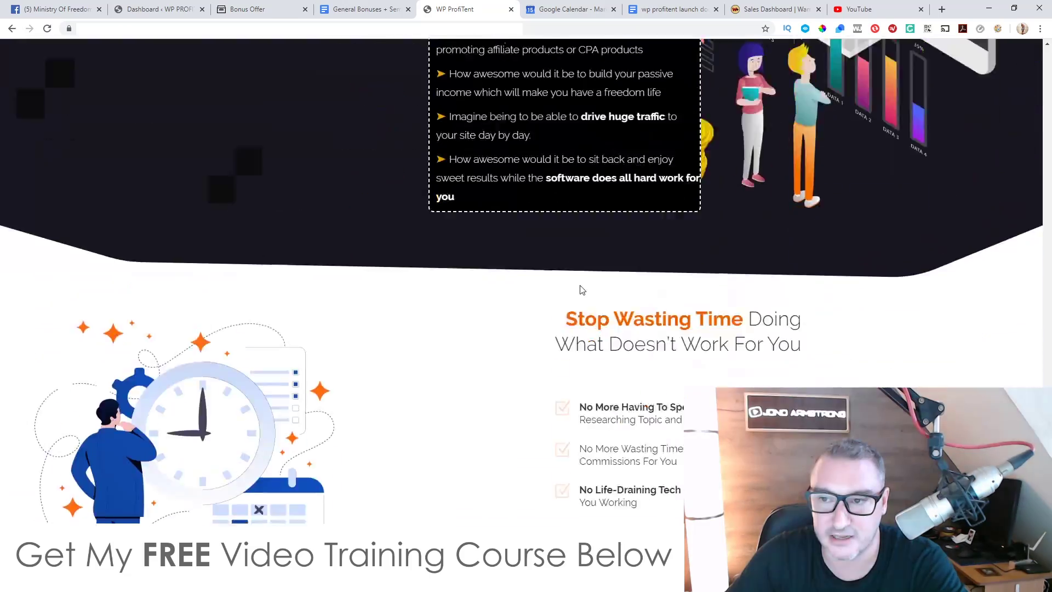
pyautogui.scroll(20, 582, 290)
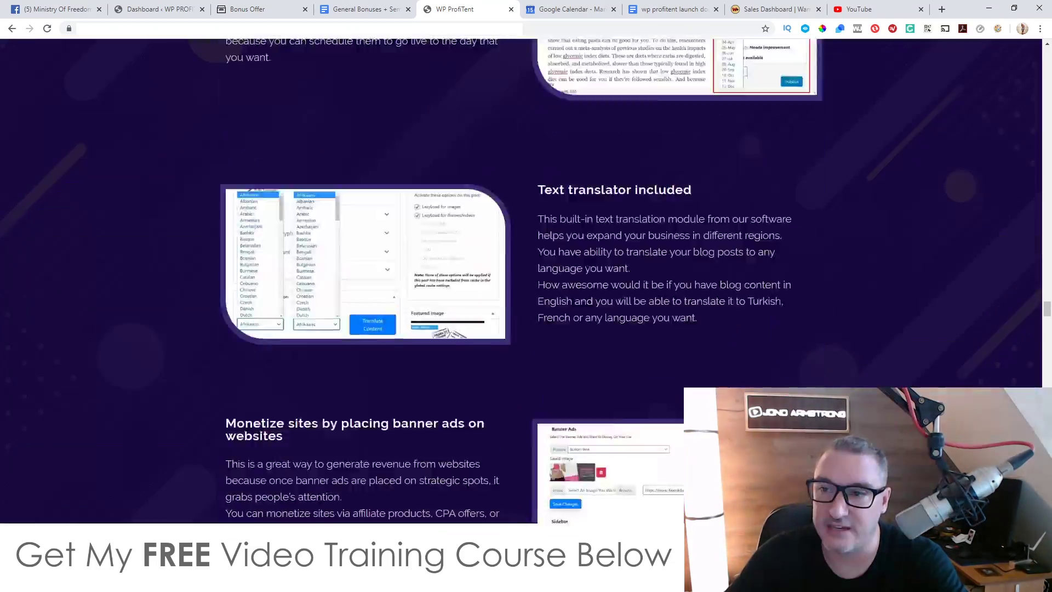
pyautogui.scroll(20, 557, 296)
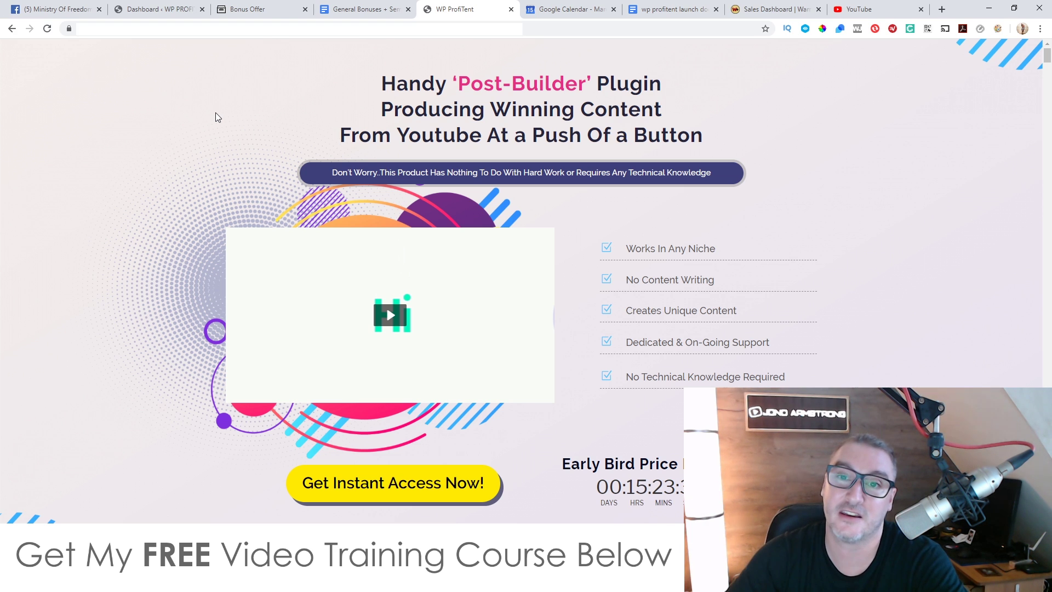
# - Go to the WordPress dashboard and reach WP Profitent's Campaign page from the sidebar
pyautogui.click(159, 9)
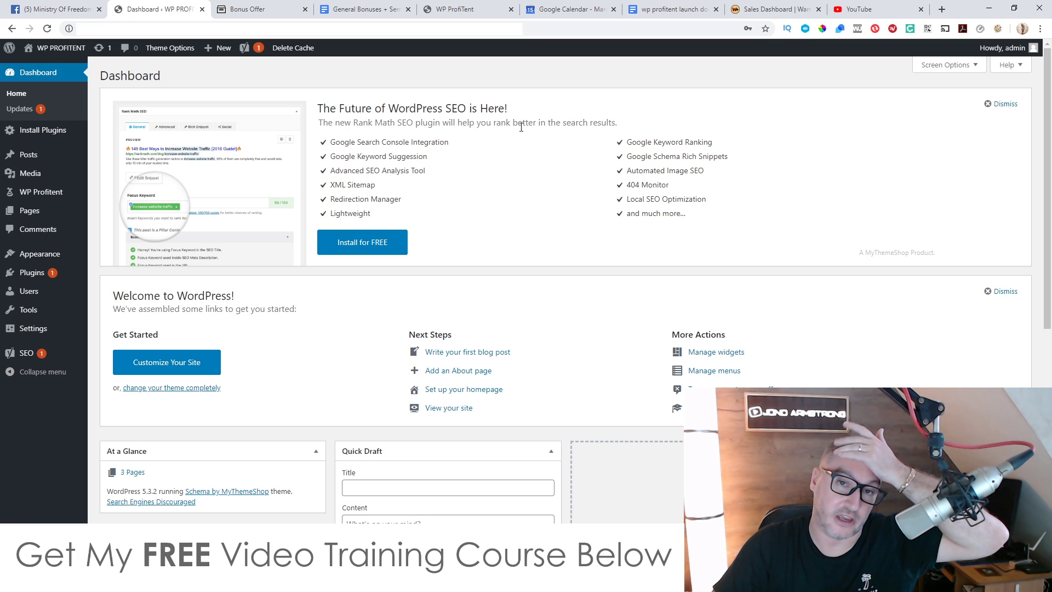
pyautogui.moveTo(53, 190)
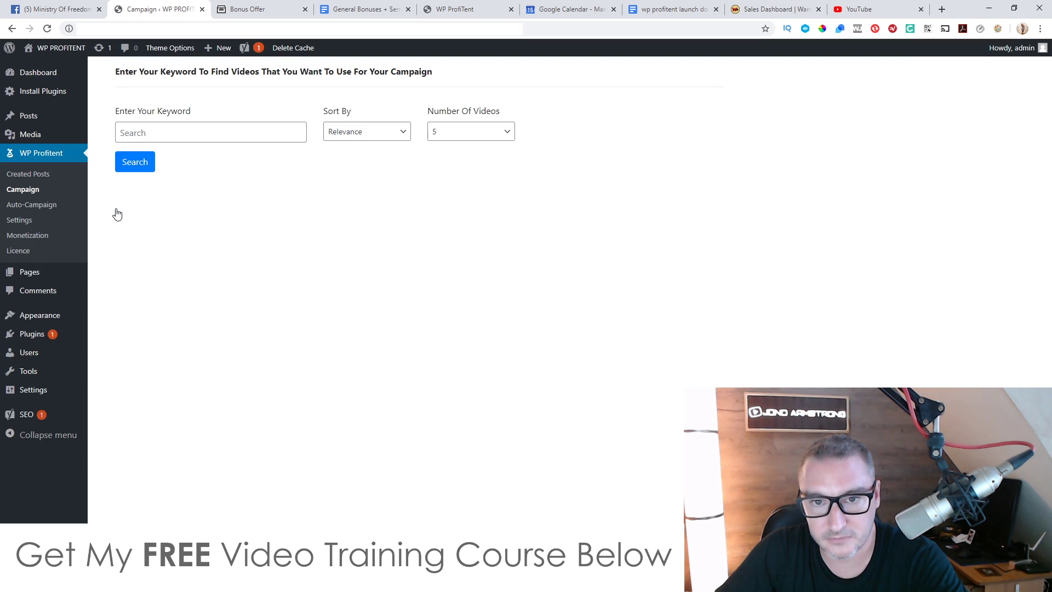
# - Set the campaign keyword to 'tunnel rats', Sort By to Creative Commons, and Number Of Videos to 5
pyautogui.click(176, 131)
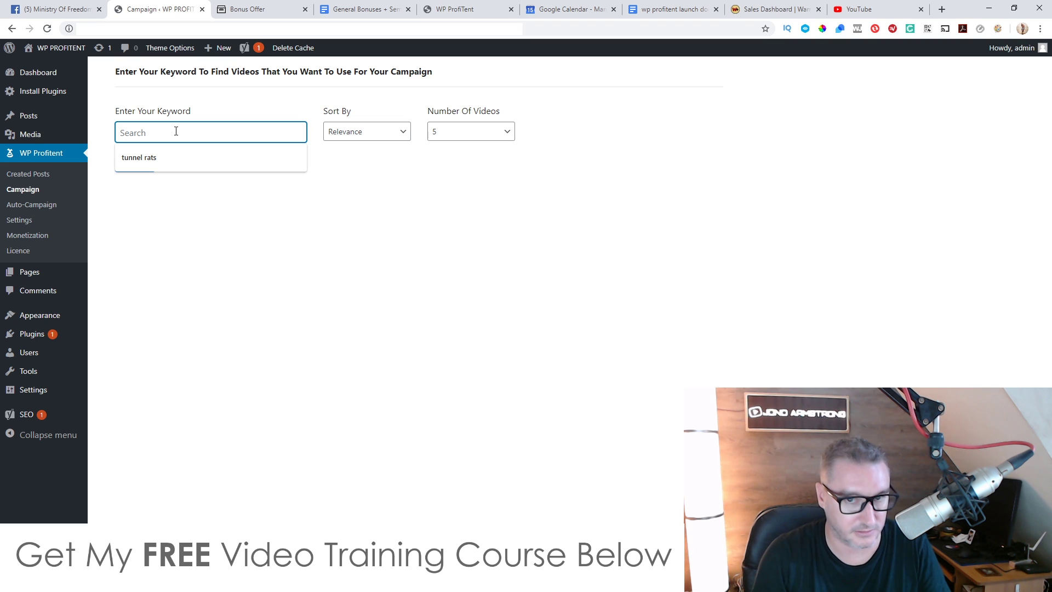
pyautogui.click(163, 157)
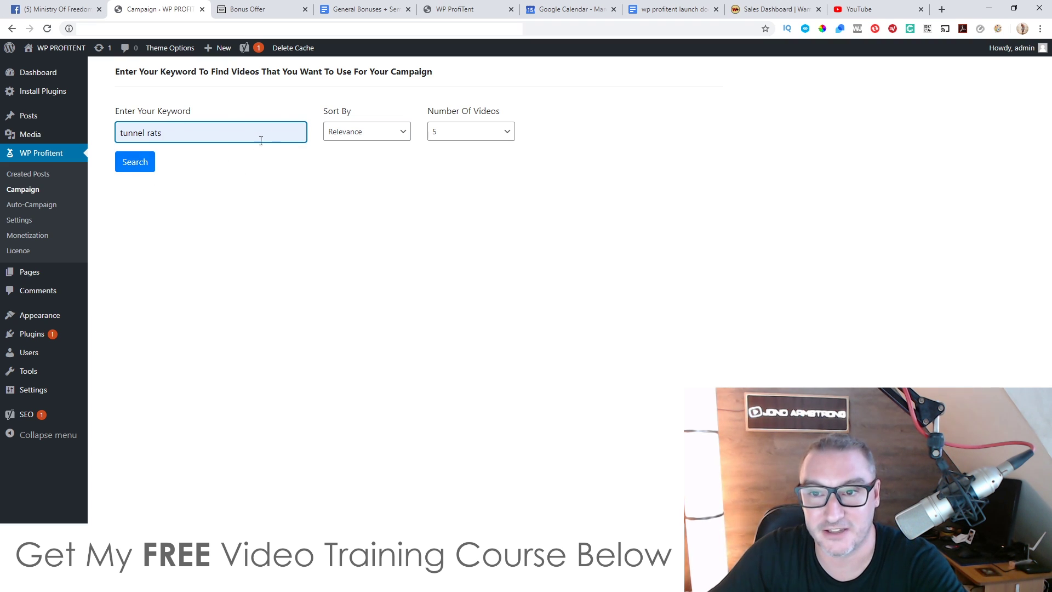
pyautogui.click(378, 135)
pyautogui.click(366, 159)
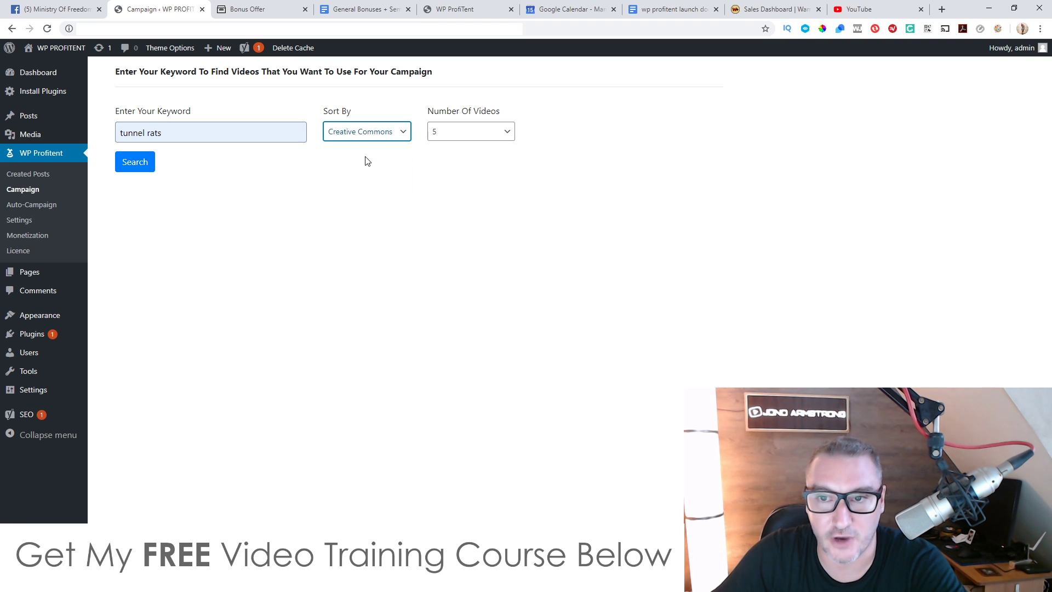
pyautogui.click(373, 136)
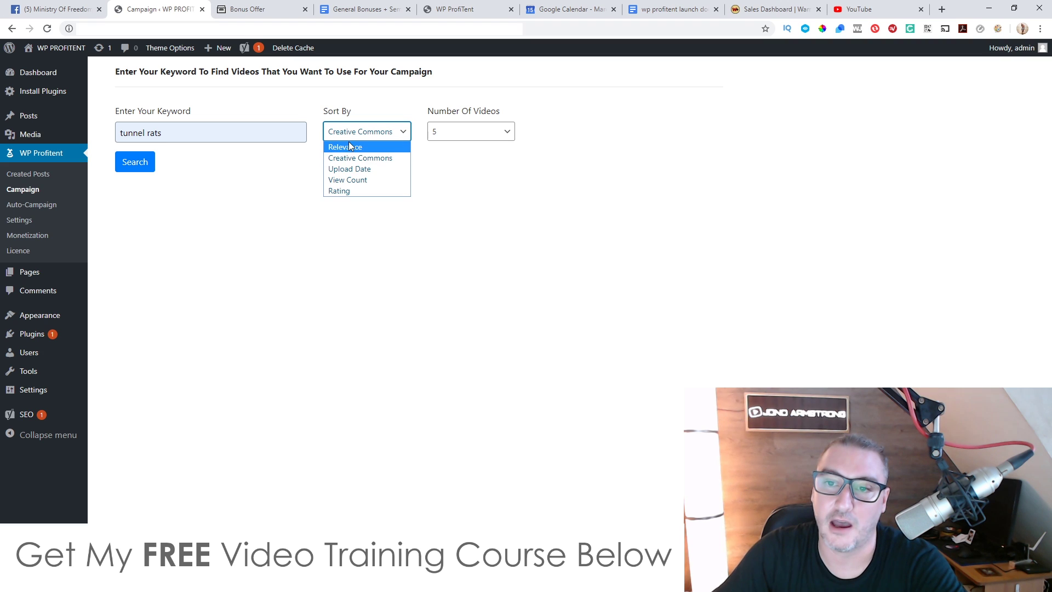
pyautogui.click(384, 137)
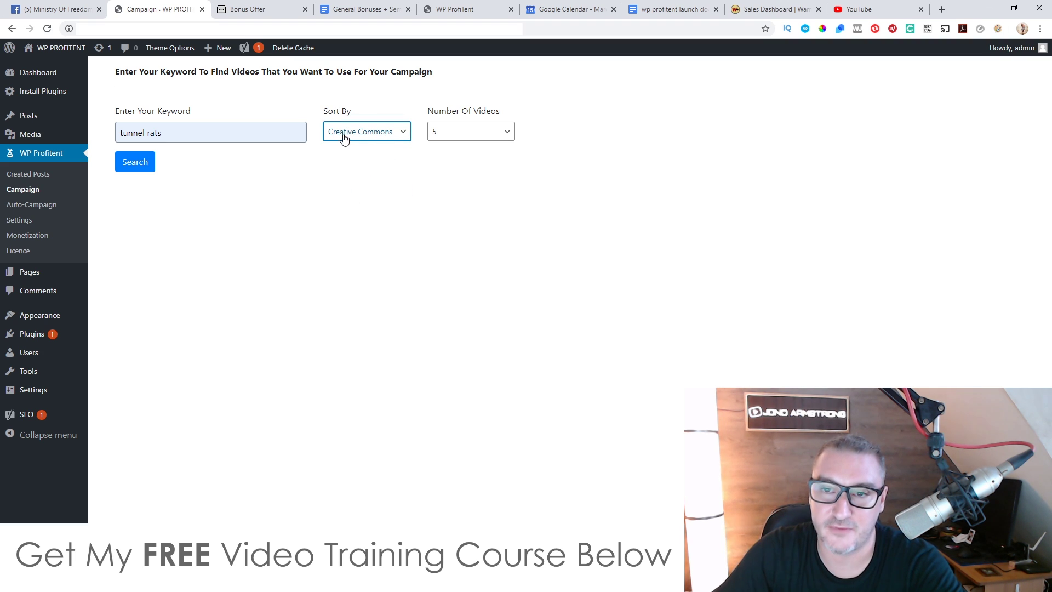
pyautogui.click(436, 135)
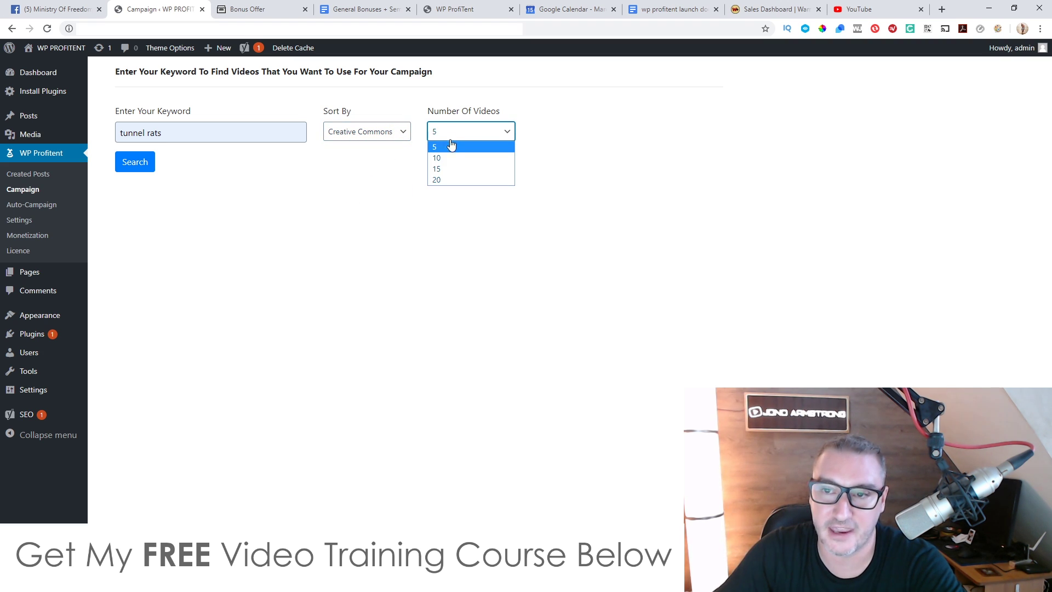
pyautogui.click(451, 146)
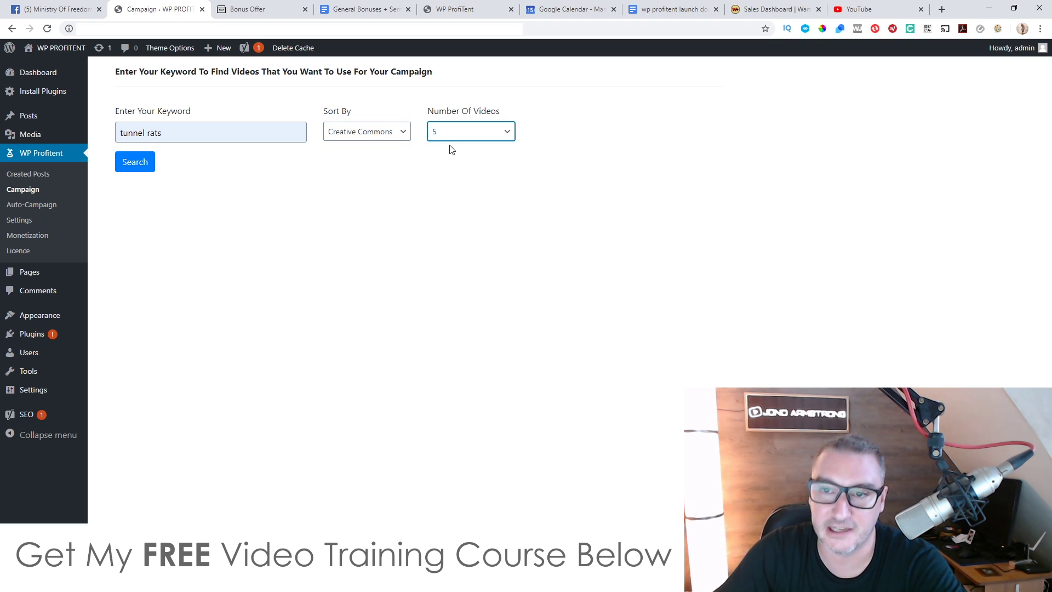
# - Search for 'tunnel rats' videos and scroll the five results, led by 'M1911 A1 – Saigon Report Ep. 01'
pyautogui.click(135, 168)
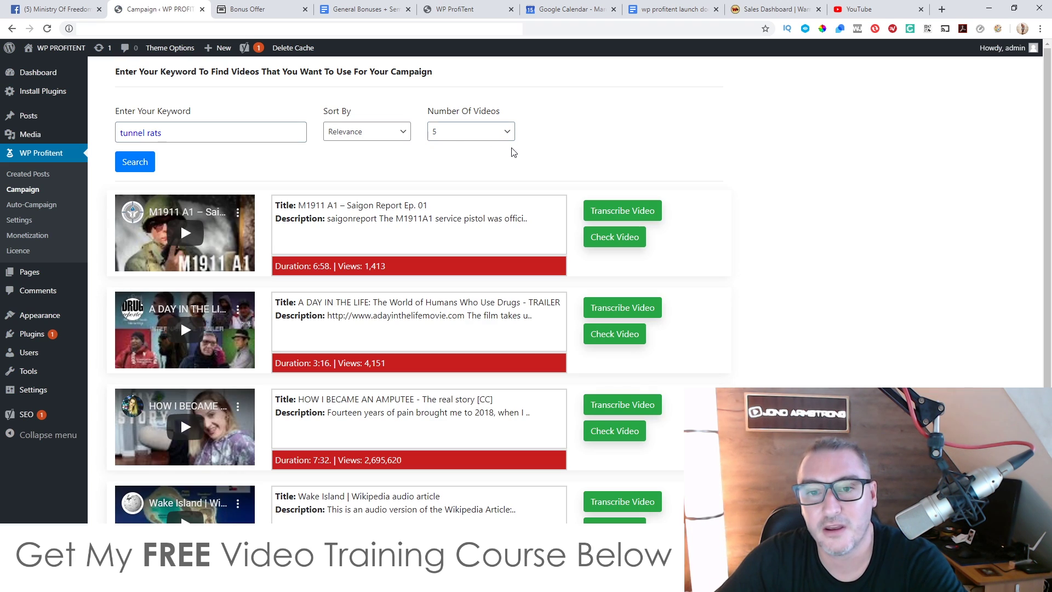
pyautogui.scroll(-3, 438, 254)
pyautogui.scroll(3, 438, 253)
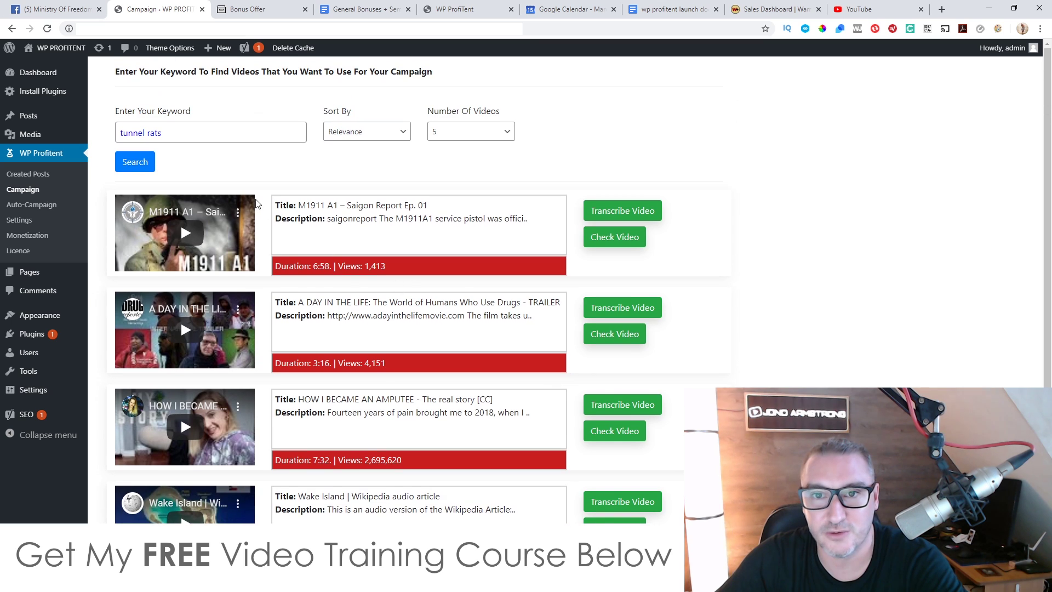
pyautogui.scroll(-3, 341, 133)
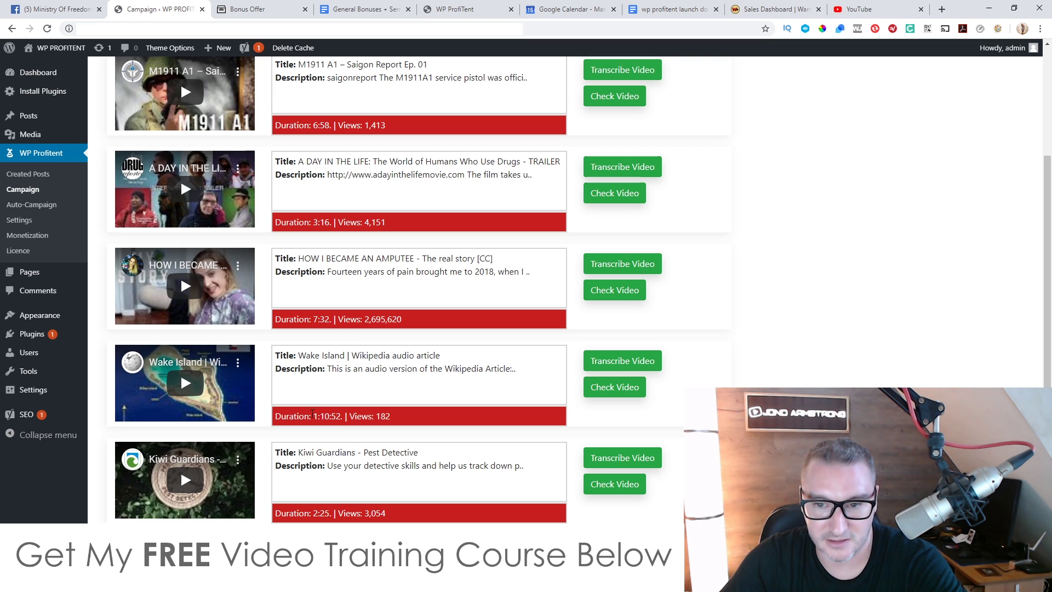
pyautogui.scroll(3, 451, 417)
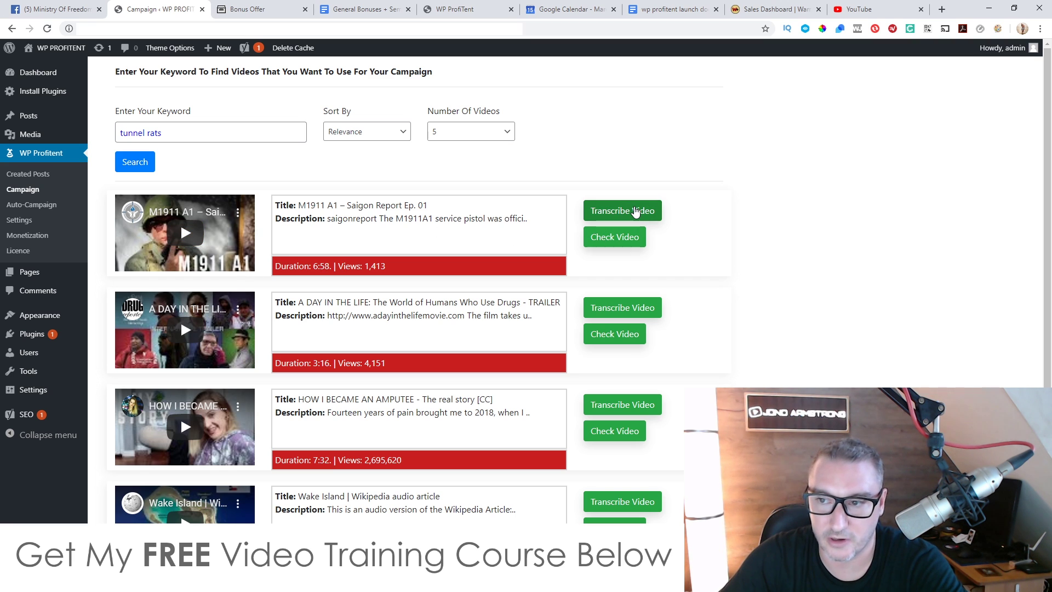
# - Transcribe 'M1911 A1 – Saigon Report Ep. 01' in English into a new draft post
pyautogui.click(636, 213)
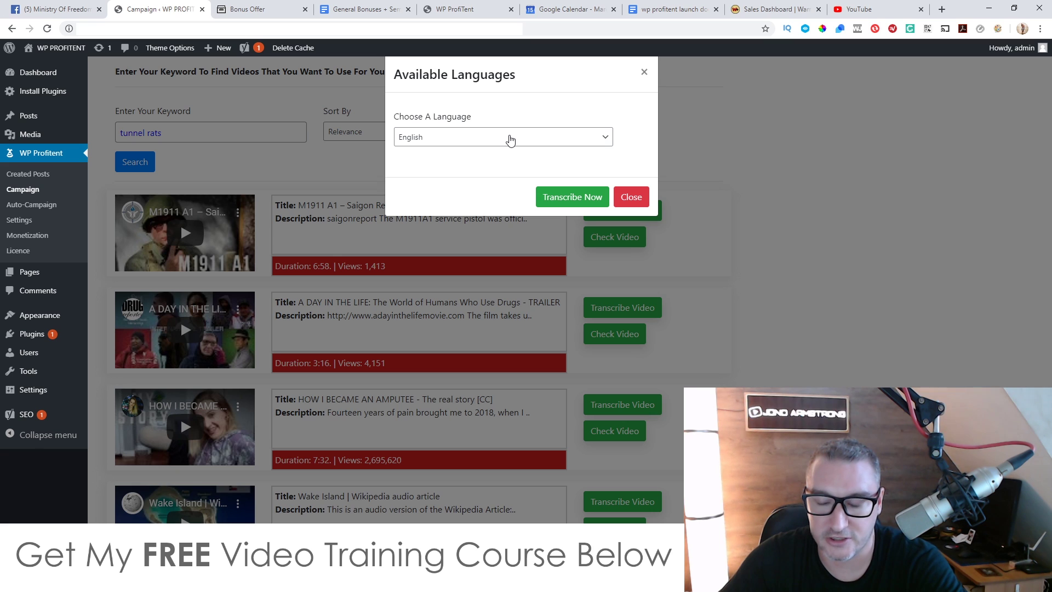
pyautogui.click(510, 141)
pyautogui.click(422, 146)
pyautogui.click(486, 138)
pyautogui.click(464, 142)
pyautogui.click(590, 203)
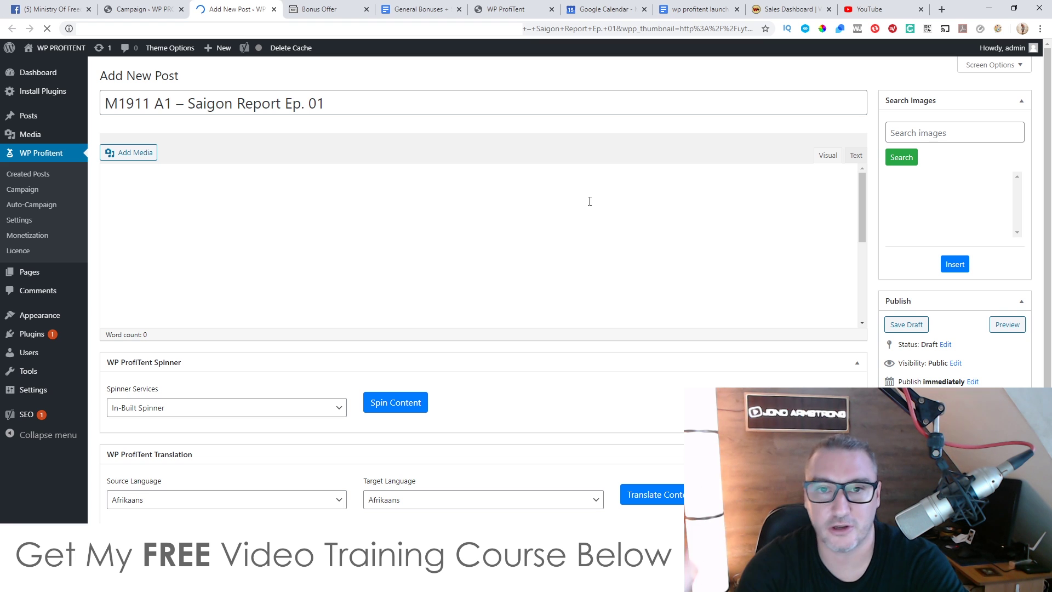
# - Retitle the post 'Tunnel Rats' and delete its embedded YouTube video
pyautogui.moveTo(325, 103); pyautogui.dragTo(104, 104)
pyautogui.write('Tu')
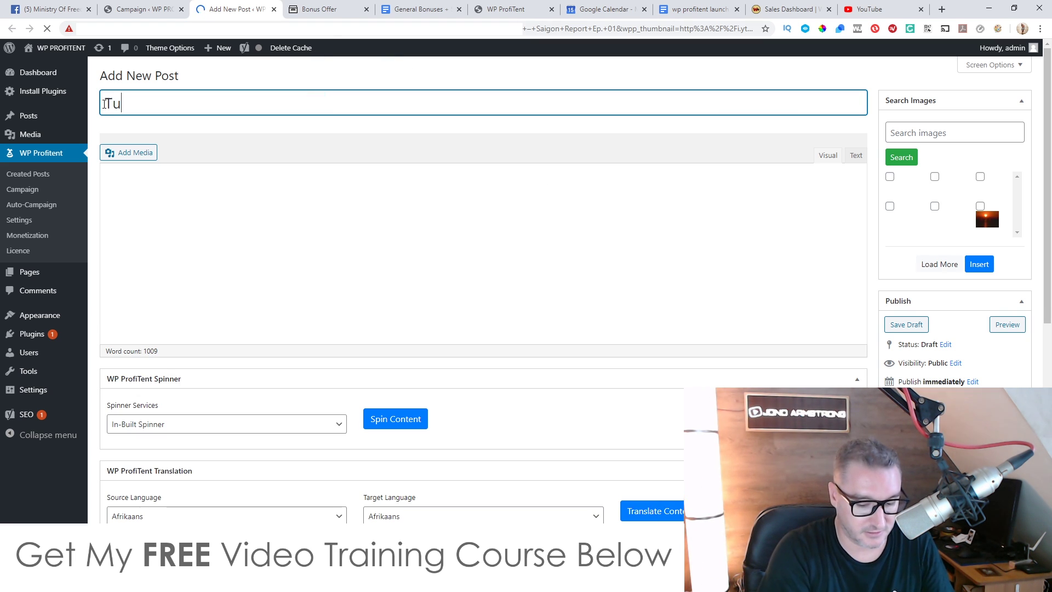
pyautogui.write('nnel')
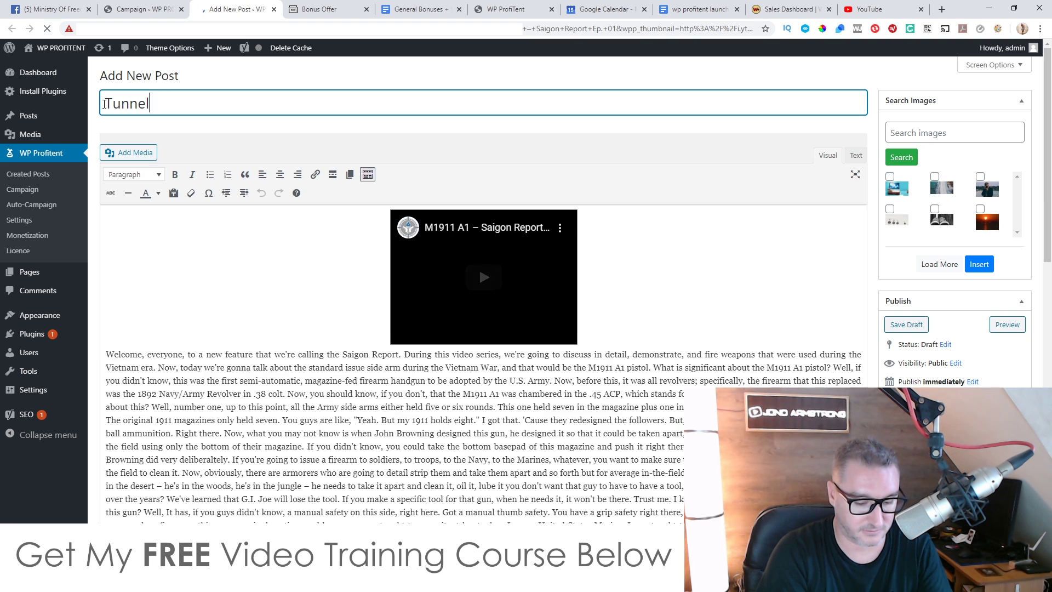
pyautogui.write(' Rats')
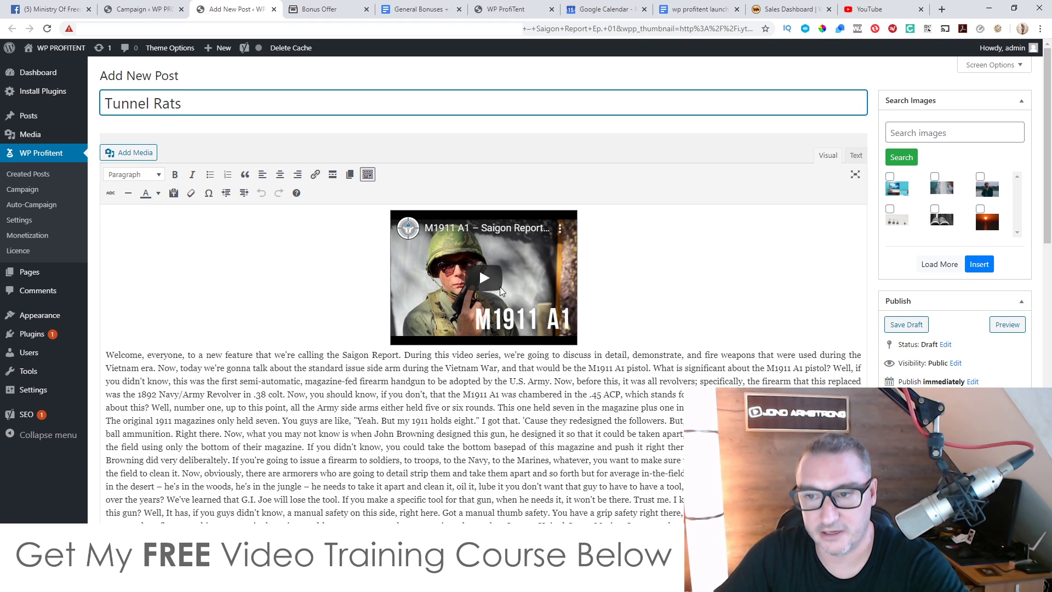
pyautogui.click(522, 245)
pyautogui.press('Delete')
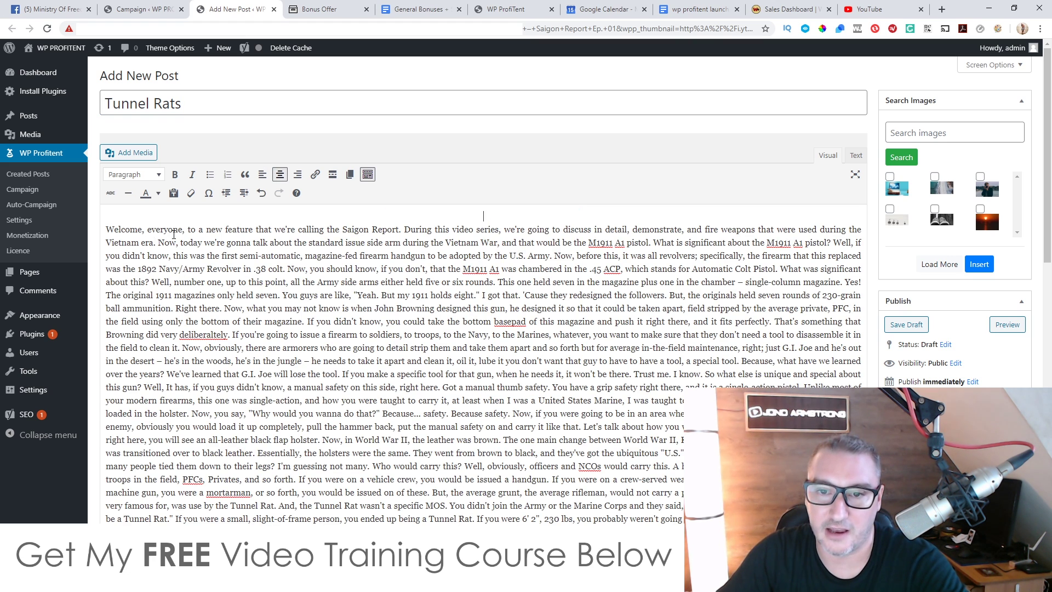
# - Review the post's transcript body text
pyautogui.scroll(-4, 429, 258)
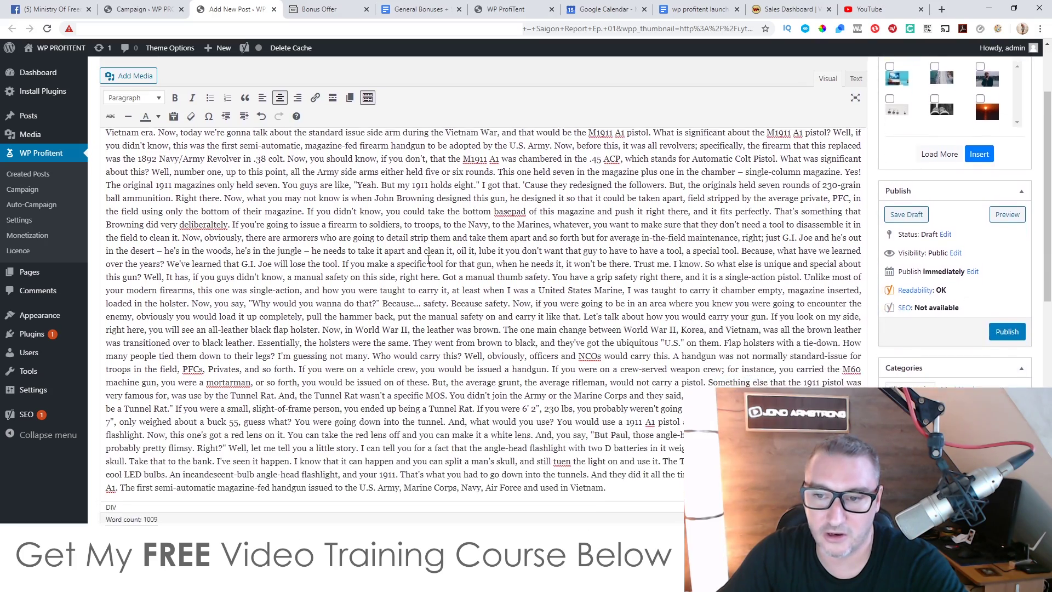
pyautogui.scroll(4, 435, 319)
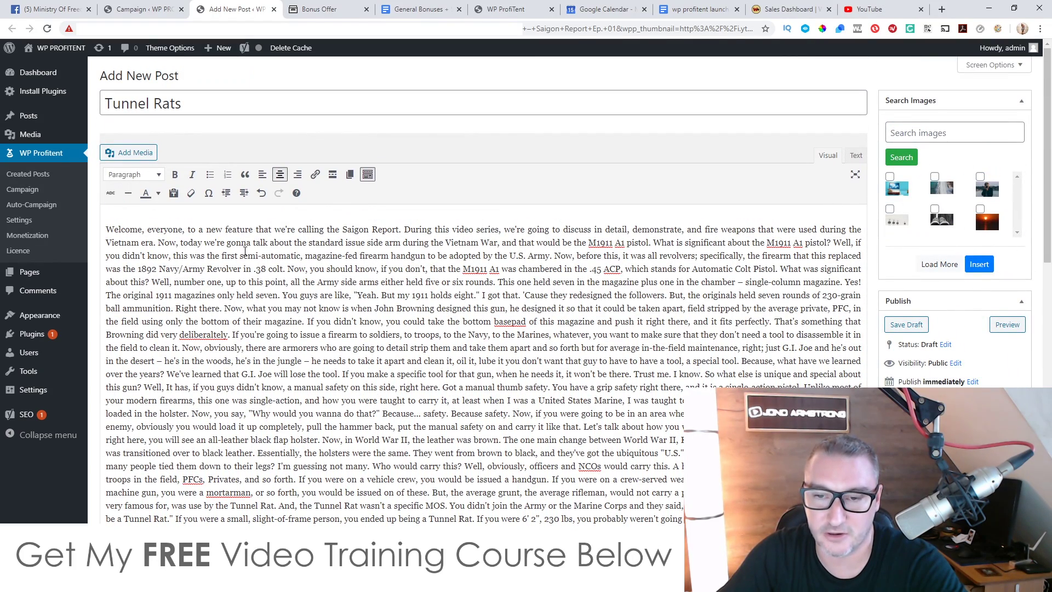
pyautogui.moveTo(107, 227); pyautogui.dragTo(573, 381)
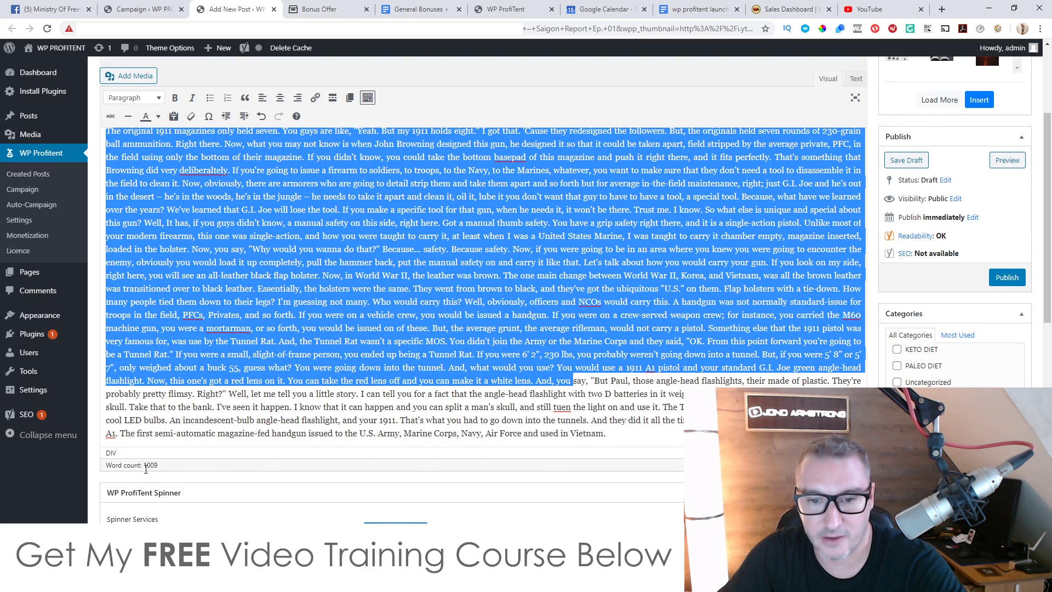
pyautogui.click(349, 409)
pyautogui.scroll(2, 294, 266)
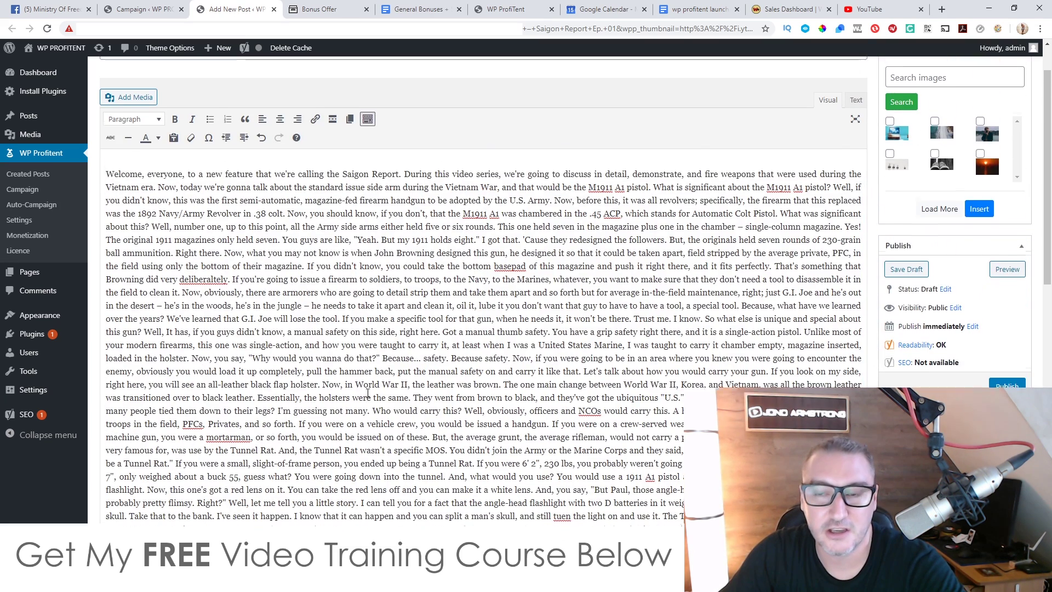
# - Search Google for 'fiverr' in a new tab
pyautogui.click(942, 9)
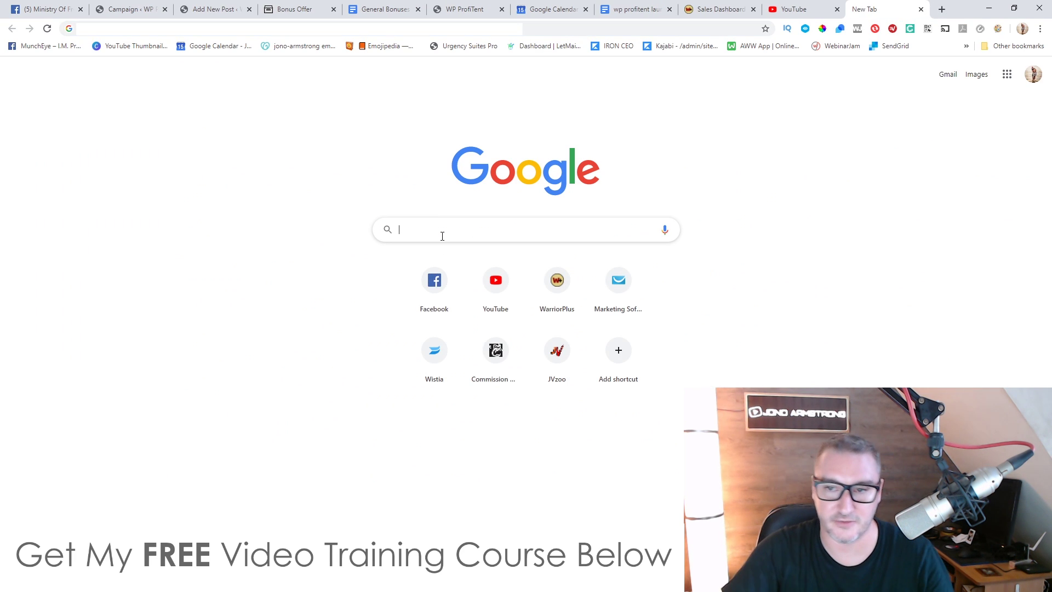
pyautogui.write('fiverr')
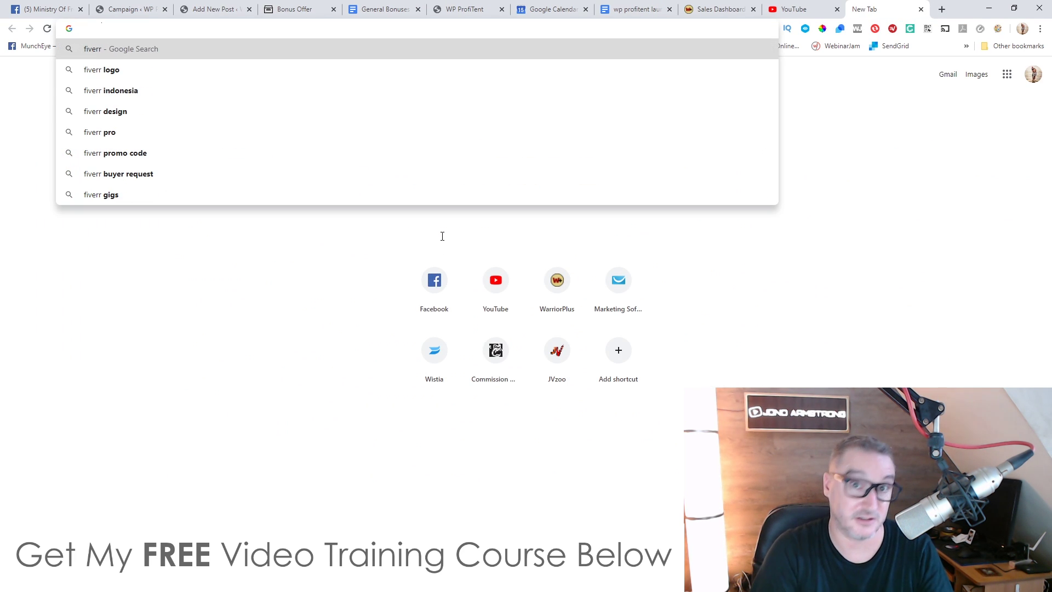
pyautogui.press('Return')
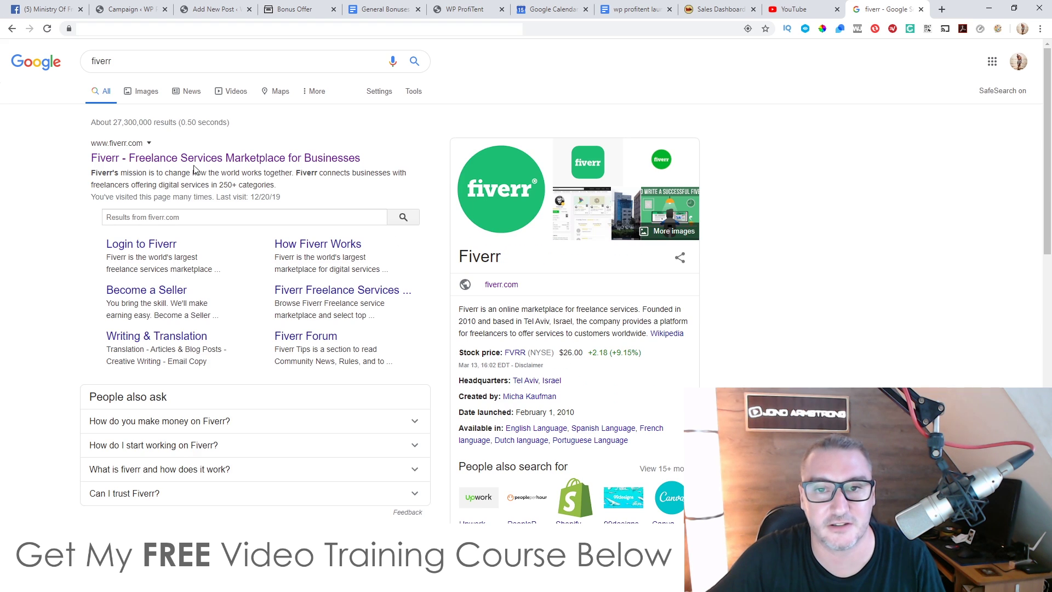
# - Search Fiverr for 'content writer' and browse the 10,476 matching services
pyautogui.click(198, 164)
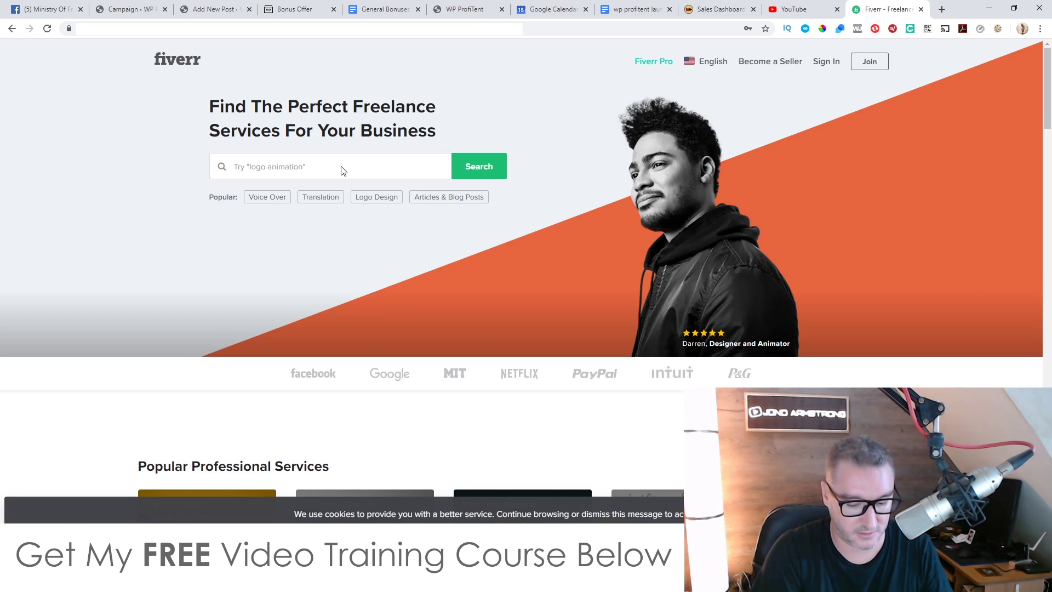
pyautogui.scroll(-8, 342, 166)
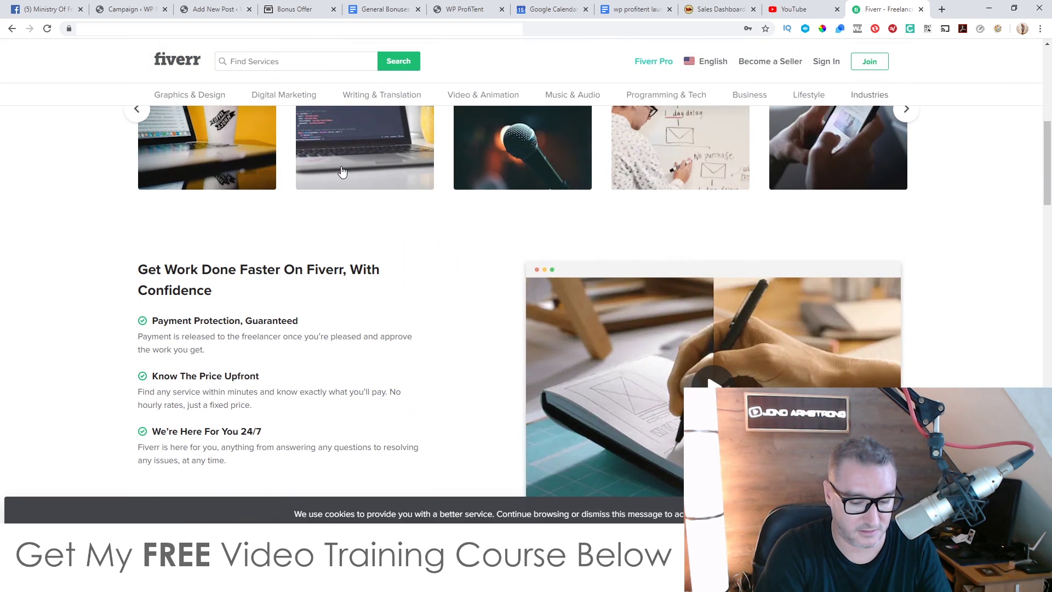
pyautogui.scroll(5, 340, 175)
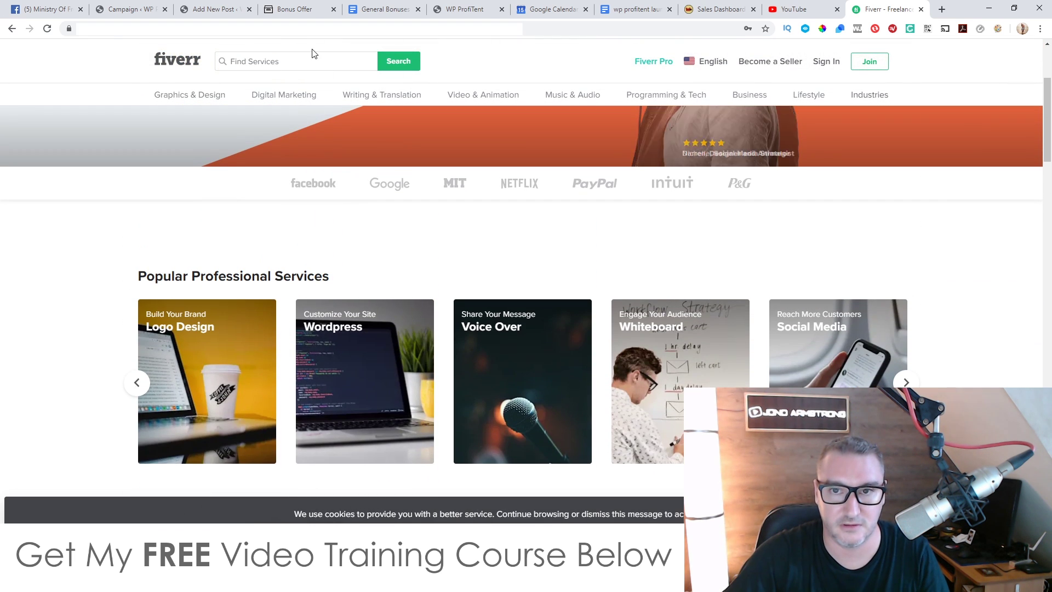
pyautogui.click(311, 65)
pyautogui.write('content writer')
pyautogui.press('Return')
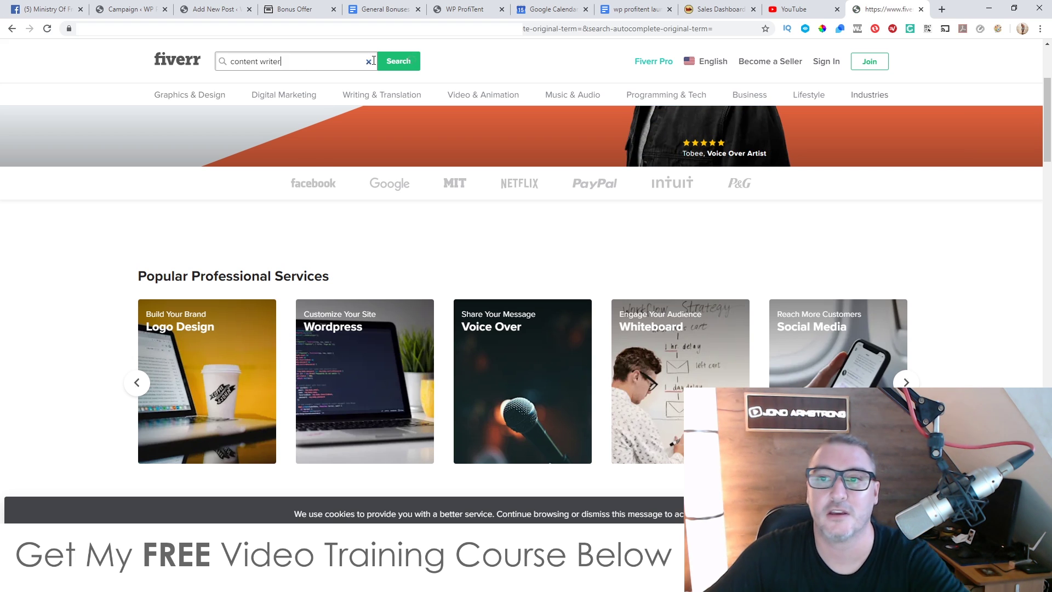
pyautogui.scroll(-1, 259, 266)
pyautogui.scroll(-1, 261, 269)
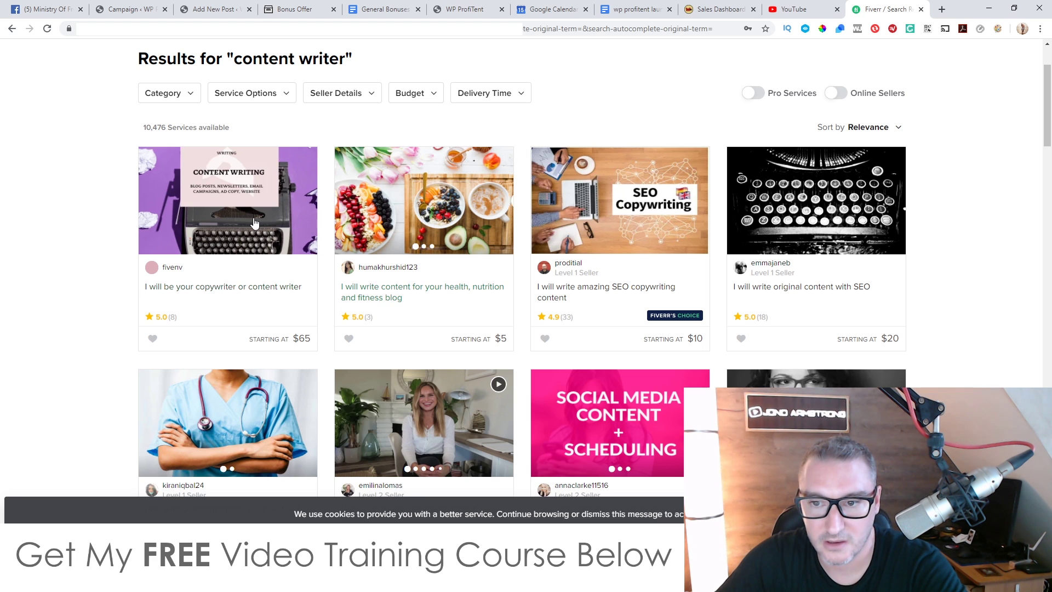
pyautogui.scroll(-1, 433, 241)
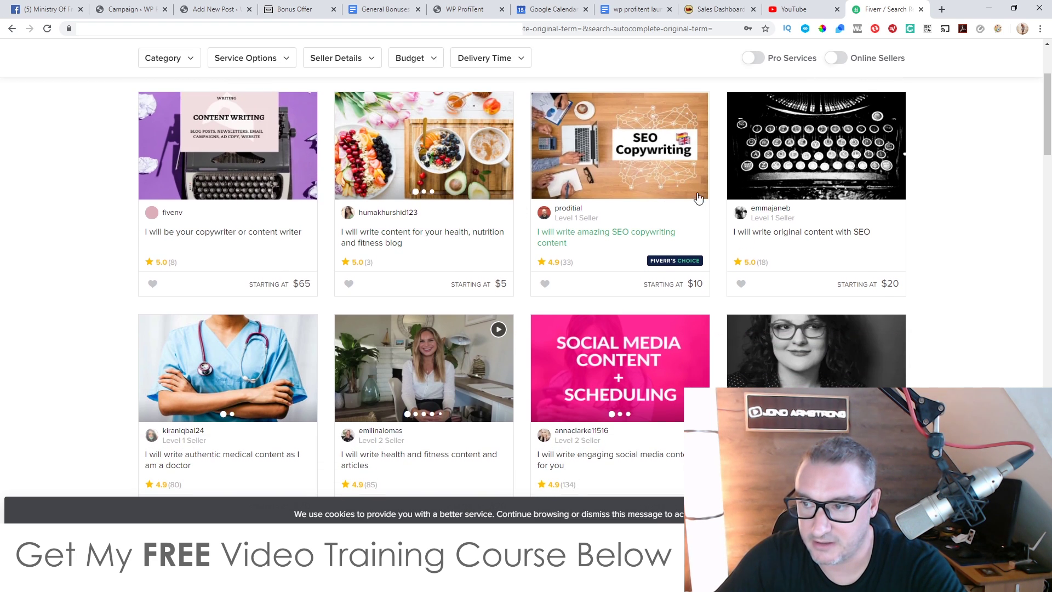
pyautogui.scroll(-3, 669, 260)
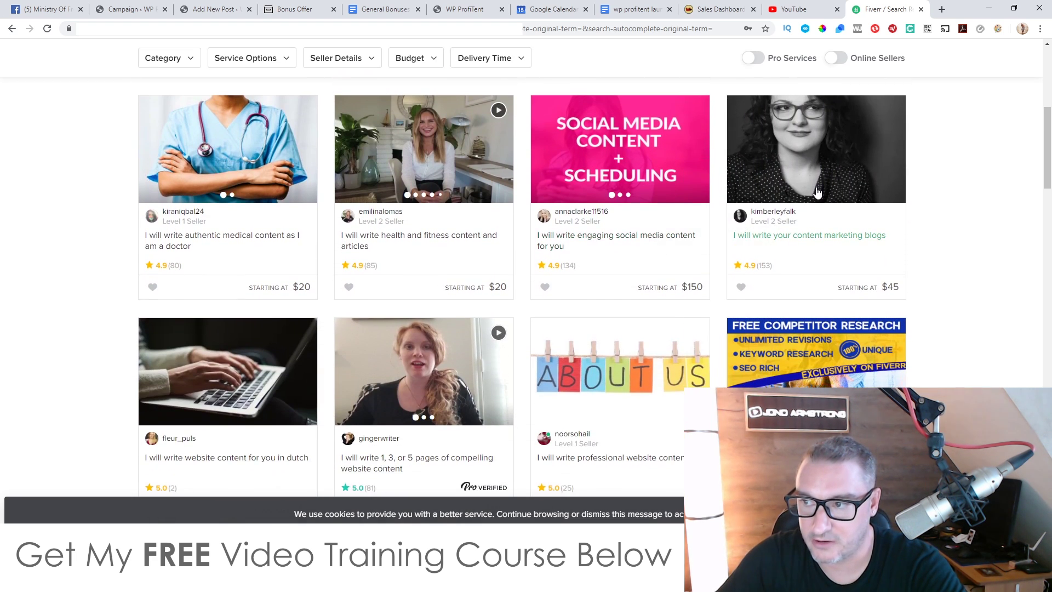
# - Open the 'I will write your content marketing blogs' gig and compare its Standard and $120 Premium packages
pyautogui.click(812, 173)
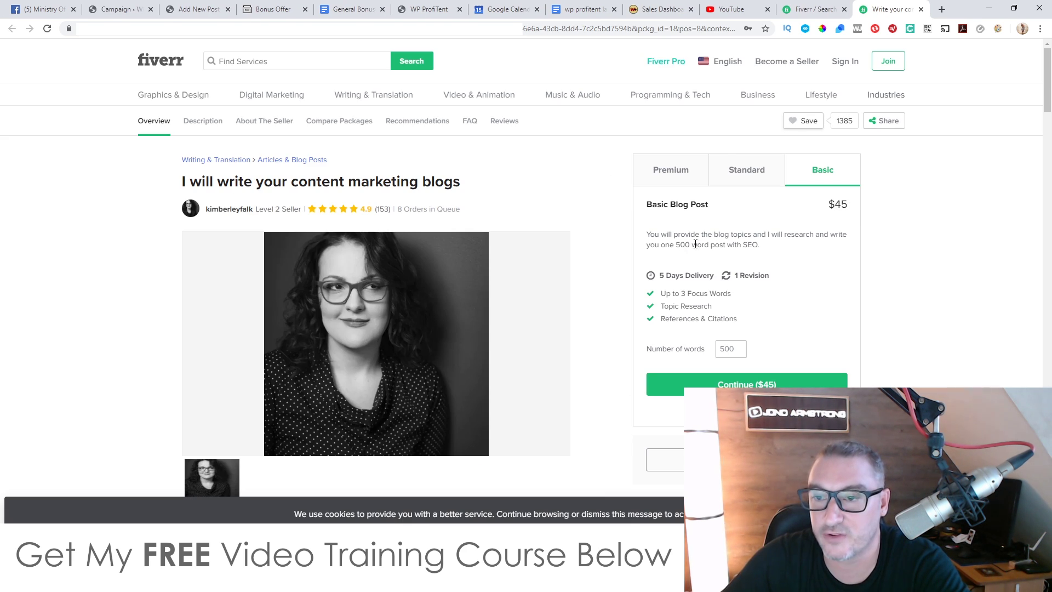
pyautogui.click(758, 173)
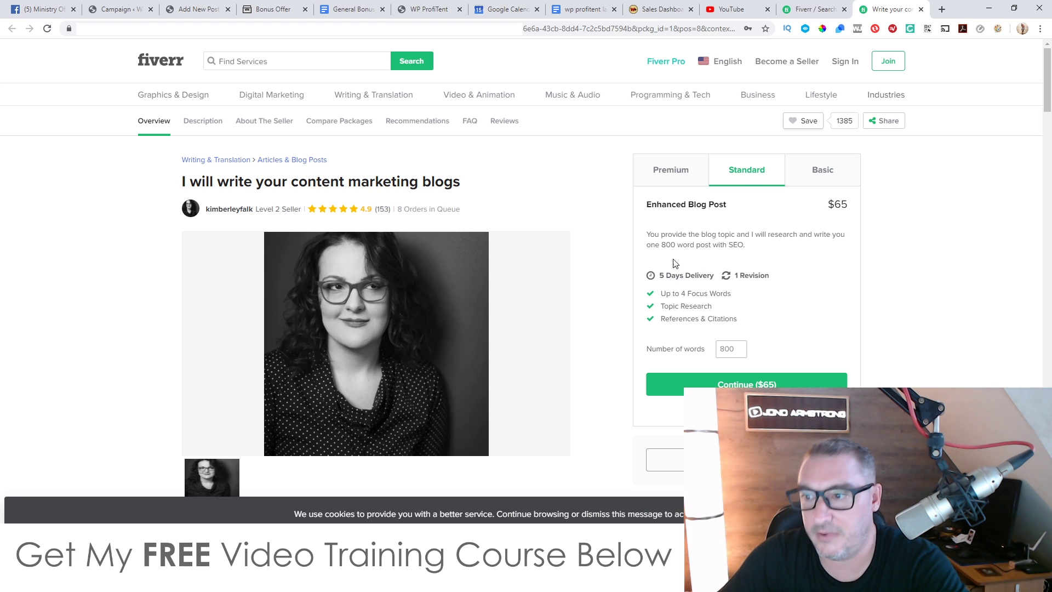
pyautogui.click(680, 175)
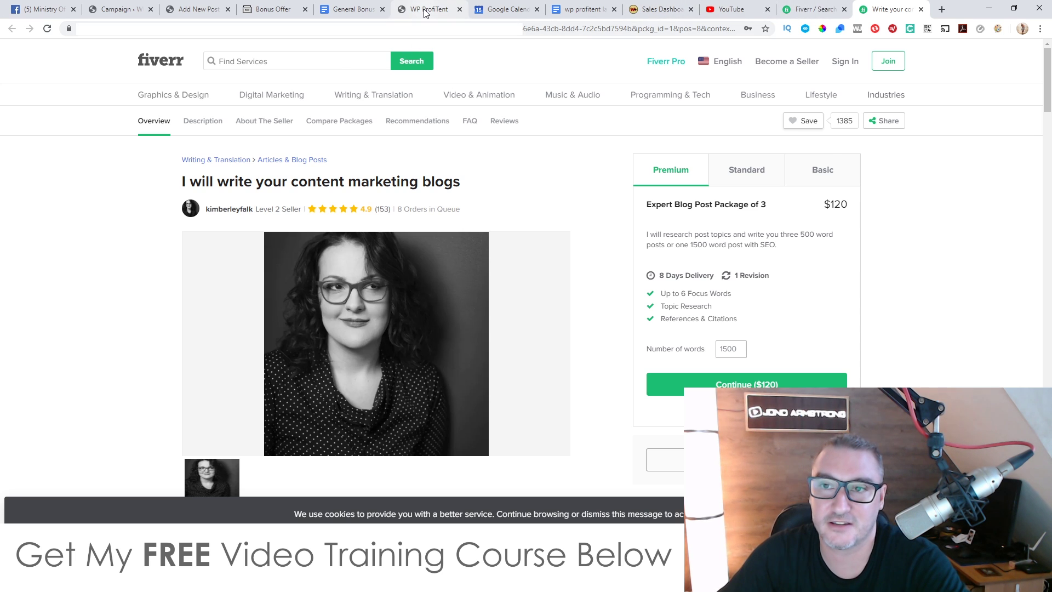
# - Return to the Tunnel Rats post editor and select a passage of its text
pyautogui.click(199, 9)
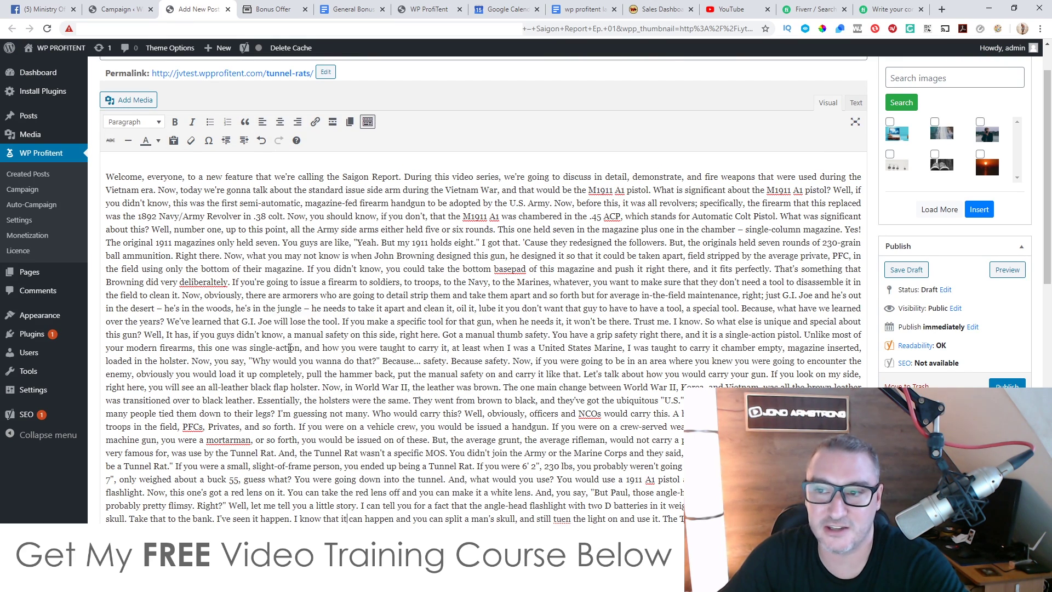
pyautogui.scroll(-5, 457, 436)
pyautogui.scroll(3, 388, 399)
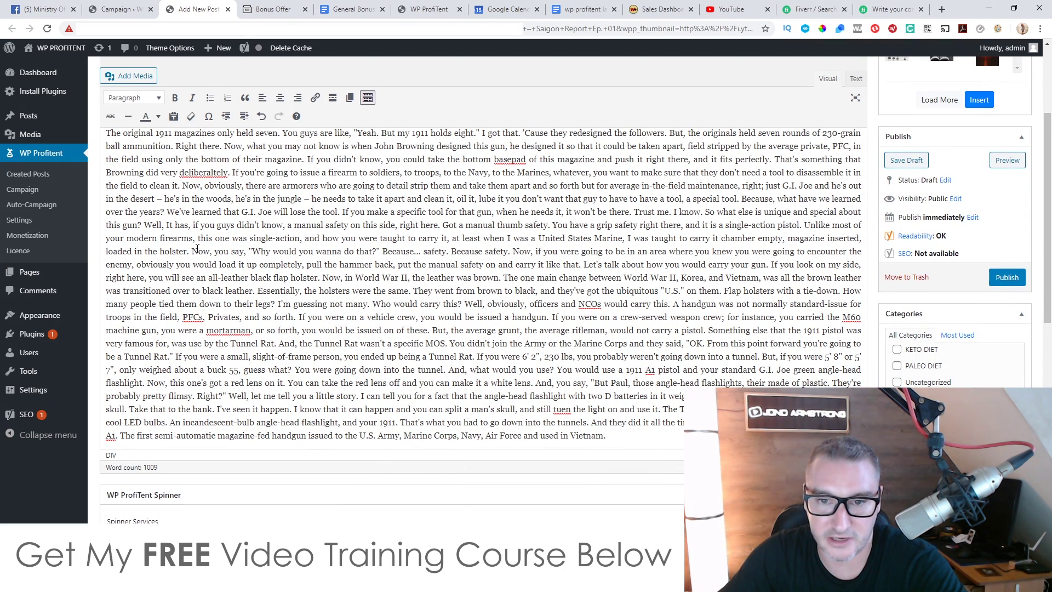
pyautogui.moveTo(192, 252); pyautogui.dragTo(256, 294)
pyautogui.scroll(-3, 312, 386)
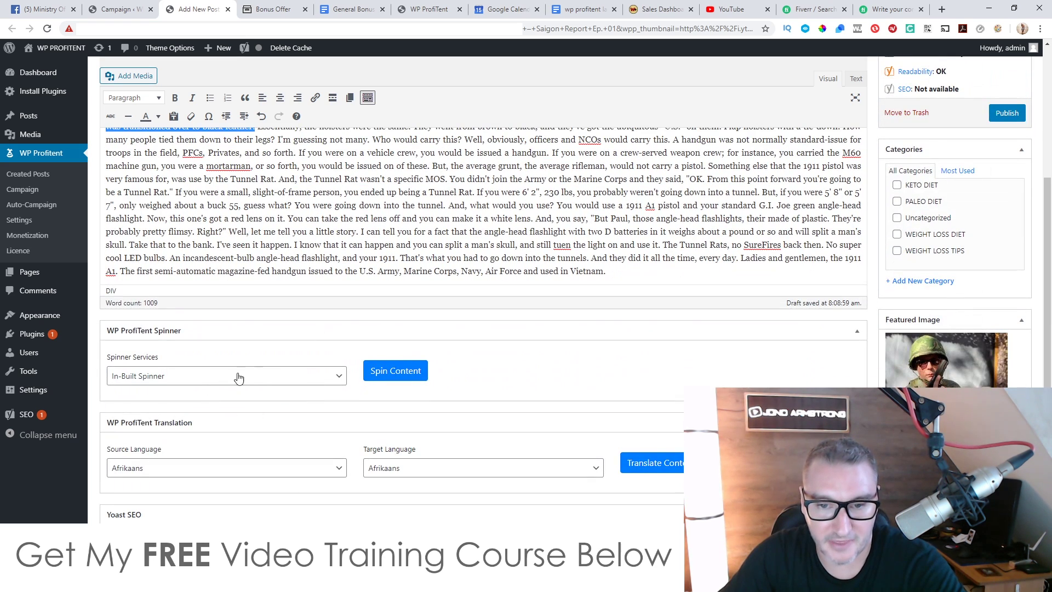
# - Spin the post content with the WP ProfiTent In-Built Spinner service
pyautogui.click(311, 377)
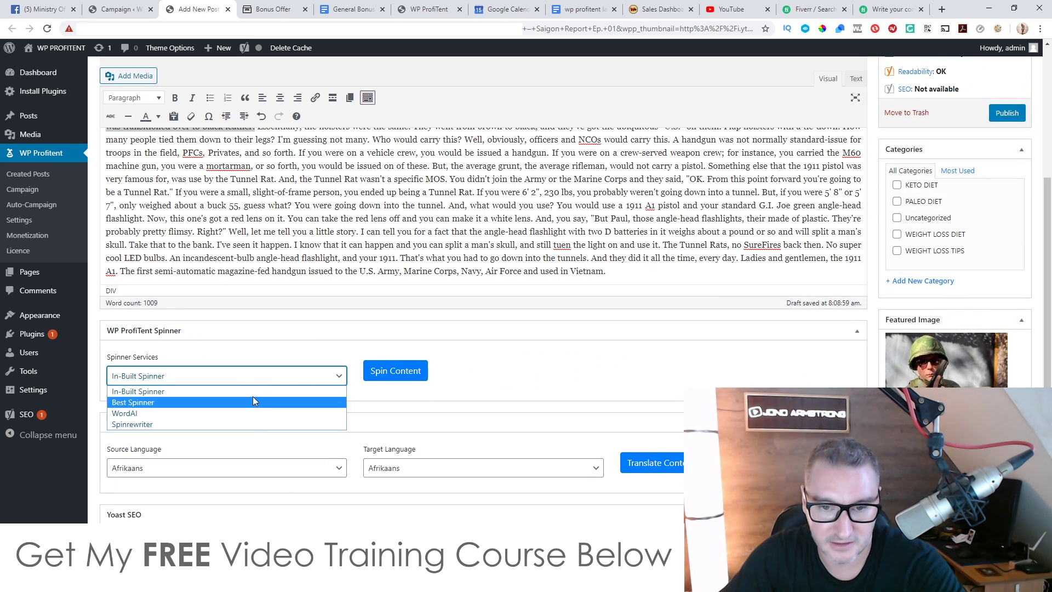
pyautogui.click(269, 384)
pyautogui.click(394, 371)
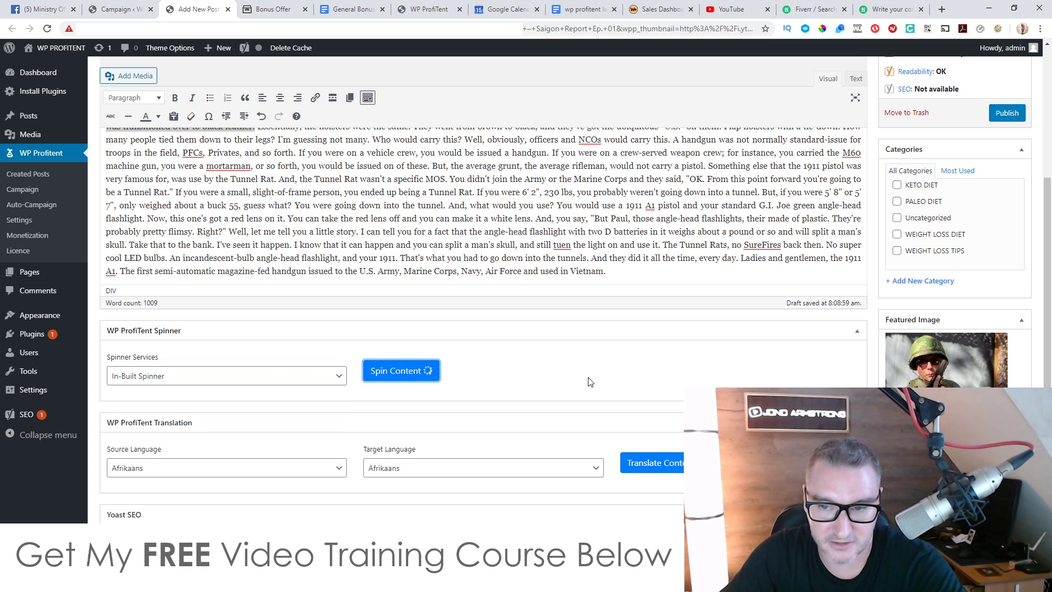
pyautogui.scroll(-2, 503, 431)
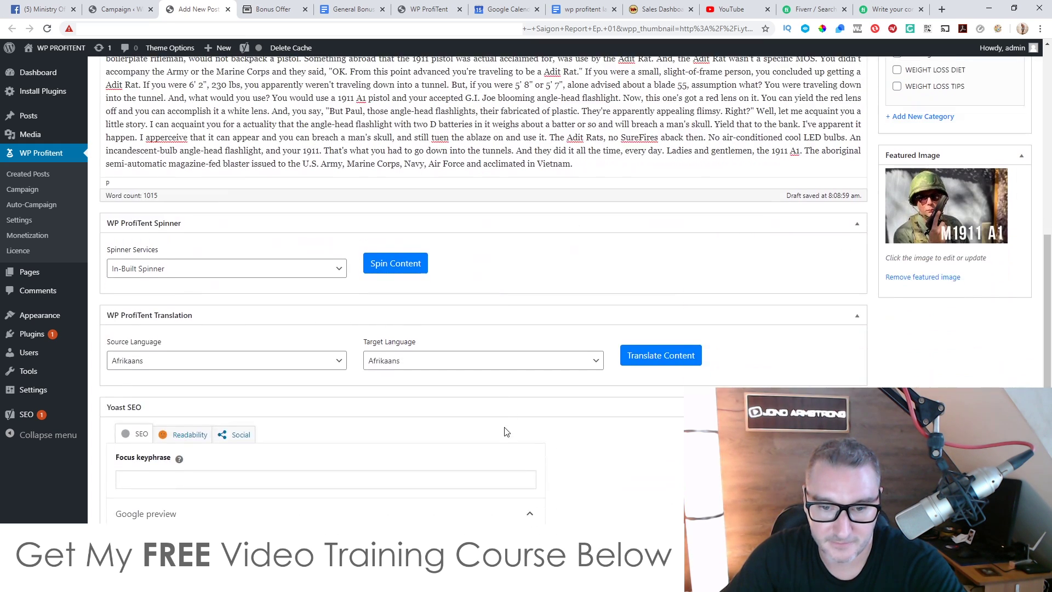
pyautogui.scroll(5, 492, 451)
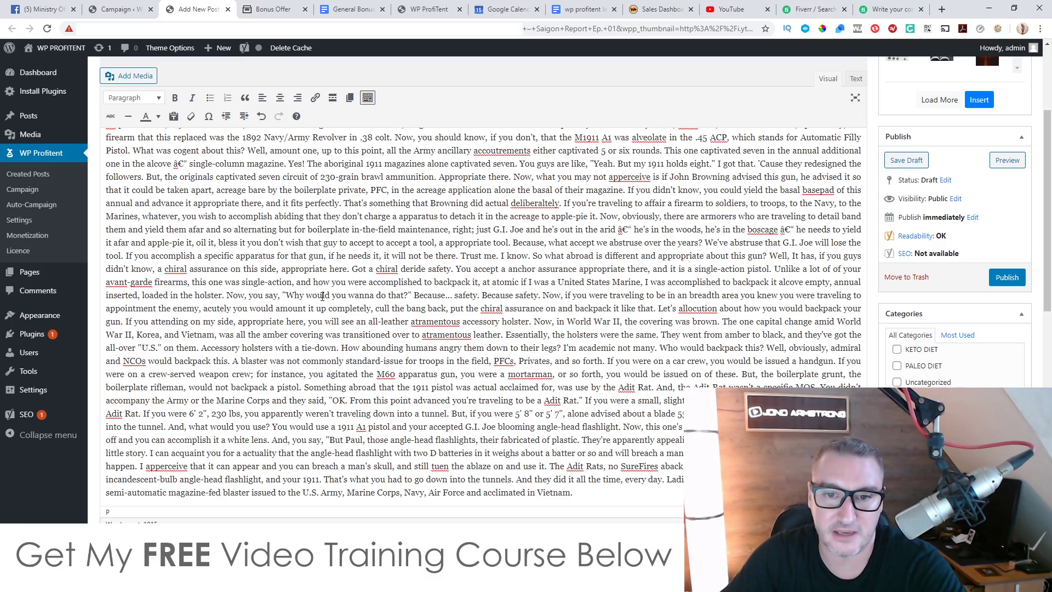
pyautogui.scroll(-6, 323, 296)
pyautogui.scroll(3, 607, 443)
pyautogui.scroll(6, 608, 443)
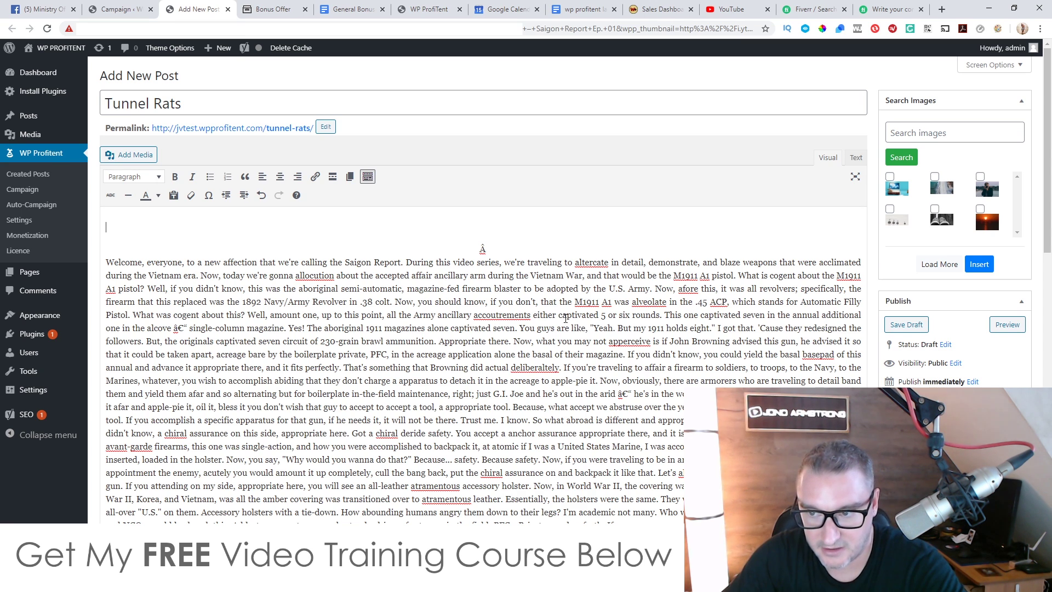
pyautogui.click(666, 316)
pyautogui.press('Return')
pyautogui.press('Return')
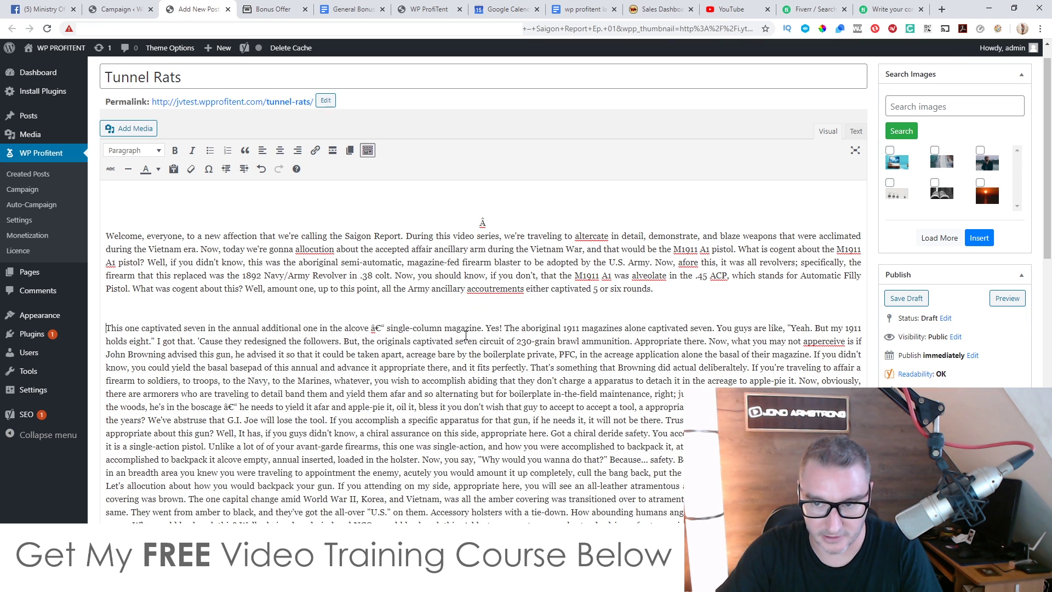
pyautogui.click(920, 107)
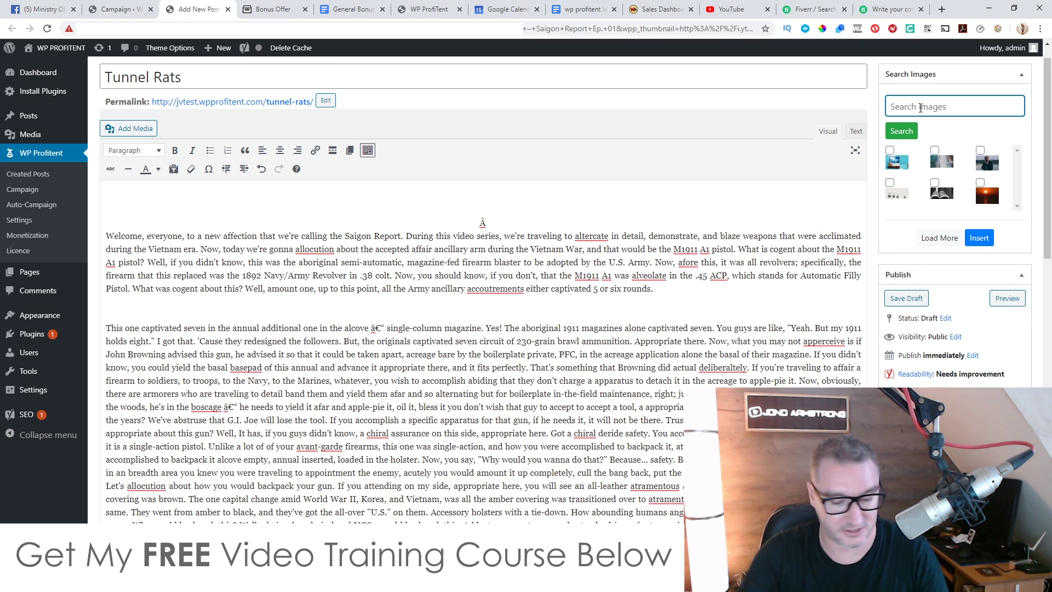
pyautogui.write('tunnel rat')
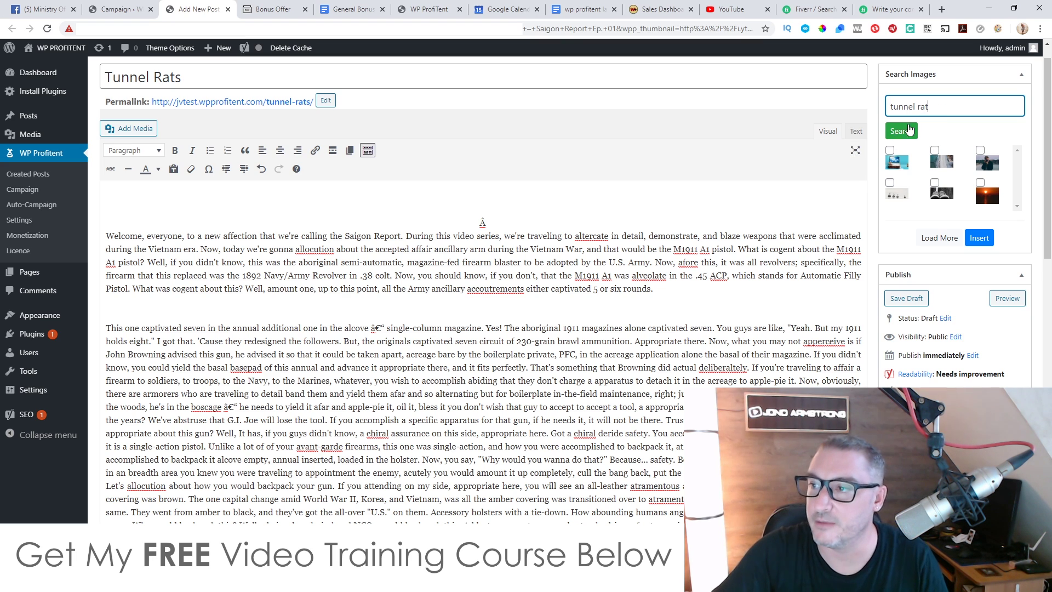
pyautogui.click(907, 132)
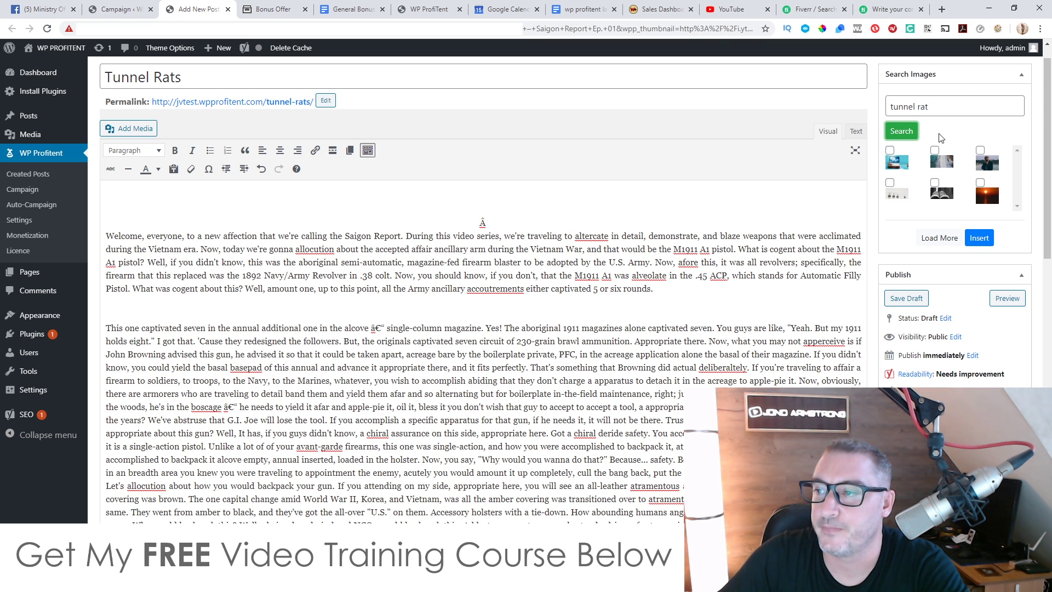
pyautogui.scroll(-1, 939, 171)
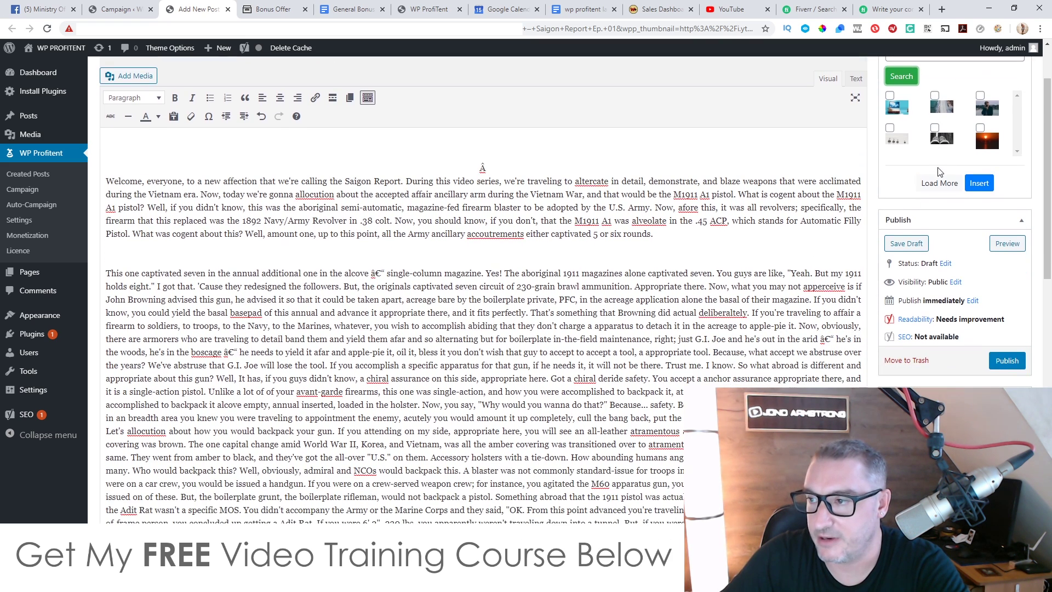
pyautogui.scroll(1, 927, 210)
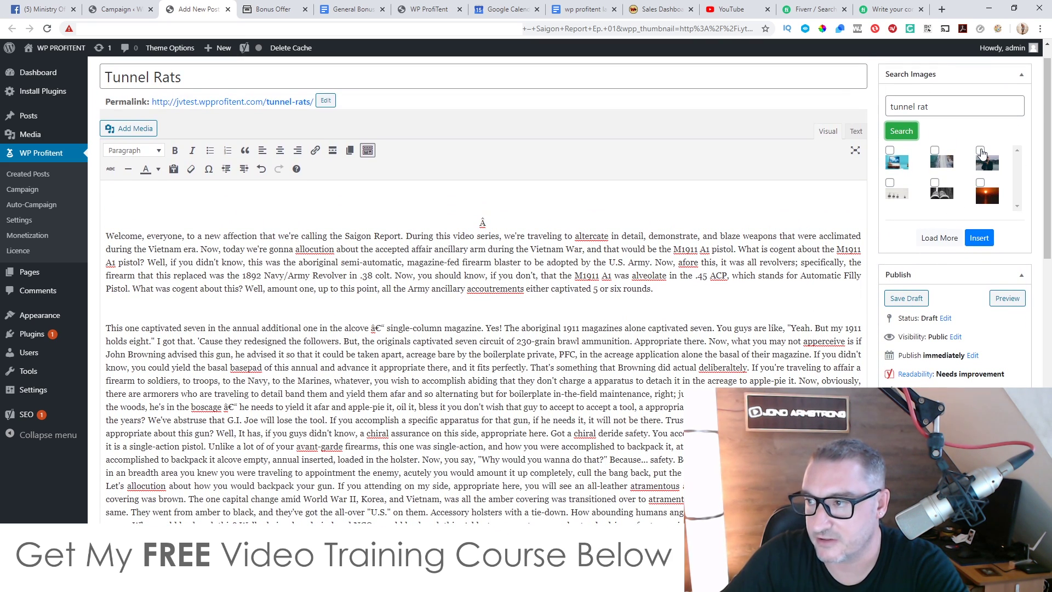
pyautogui.click(900, 134)
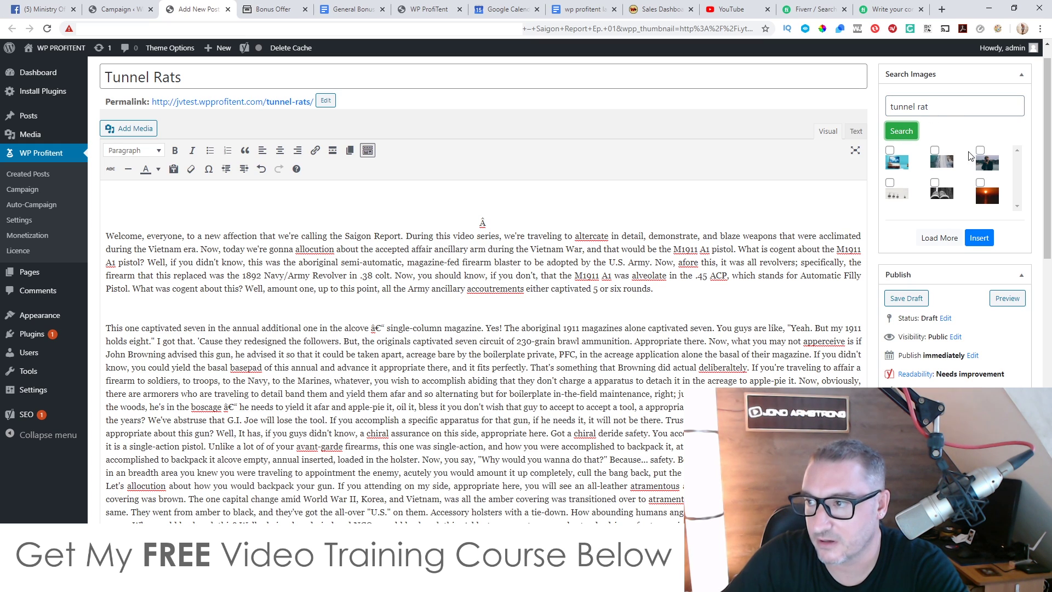
pyautogui.click(981, 152)
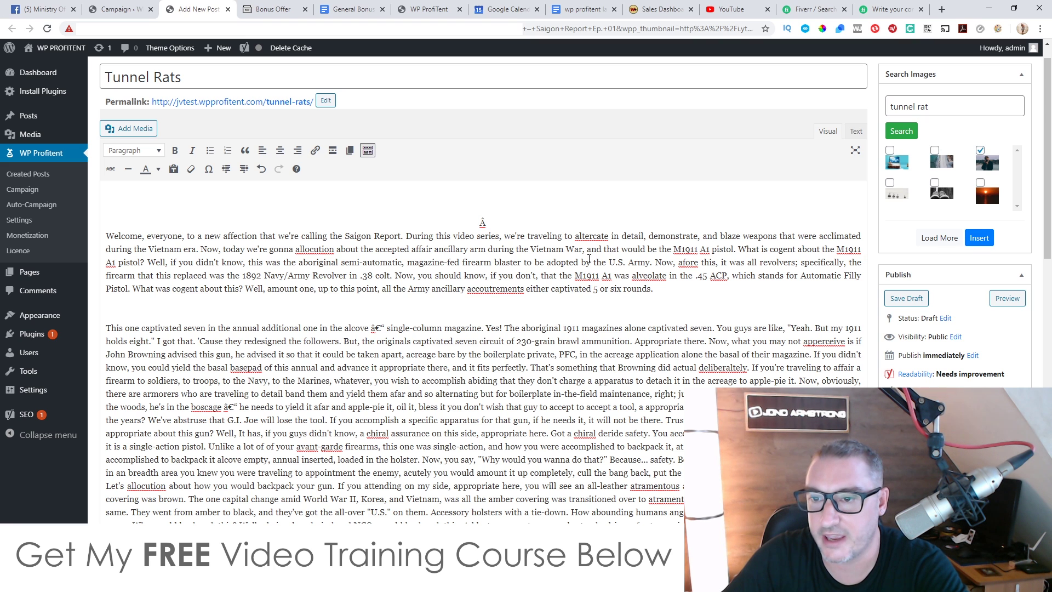
pyautogui.scroll(-5, 586, 260)
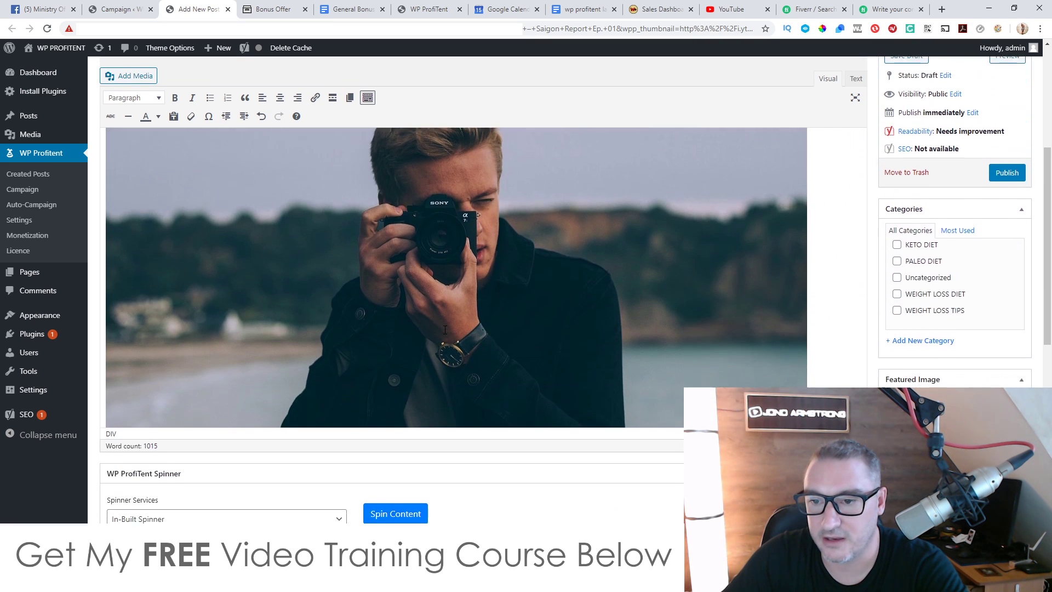
pyautogui.scroll(-4, 844, 333)
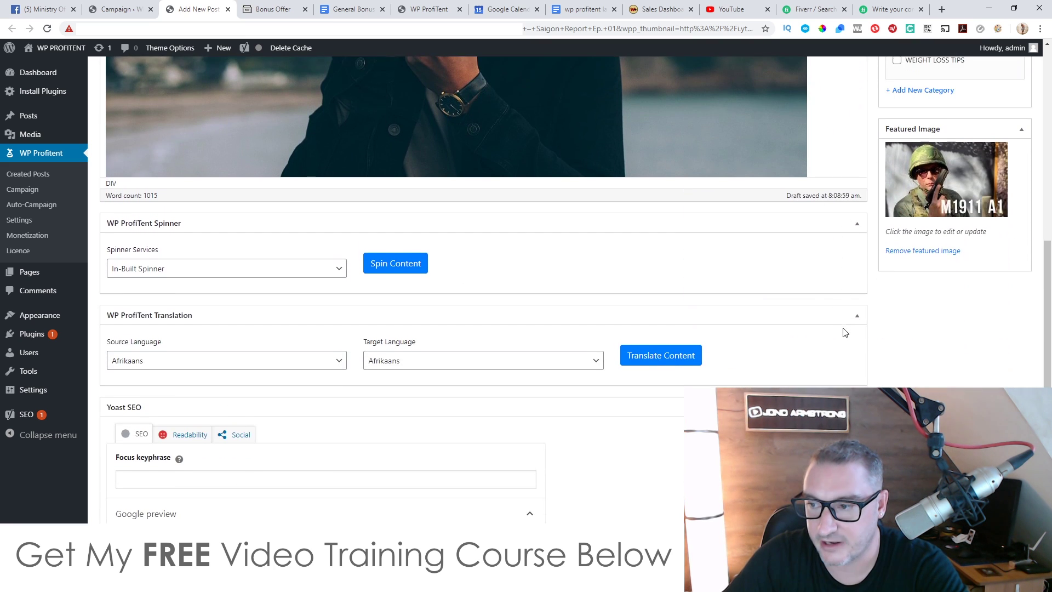
pyautogui.scroll(10, 844, 333)
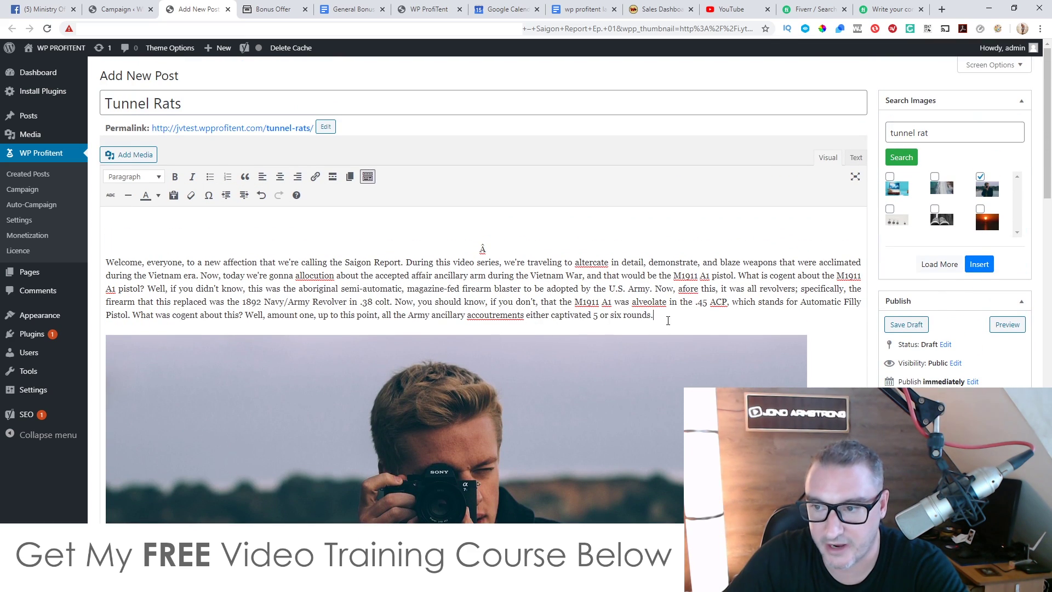
pyautogui.scroll(-6, 668, 321)
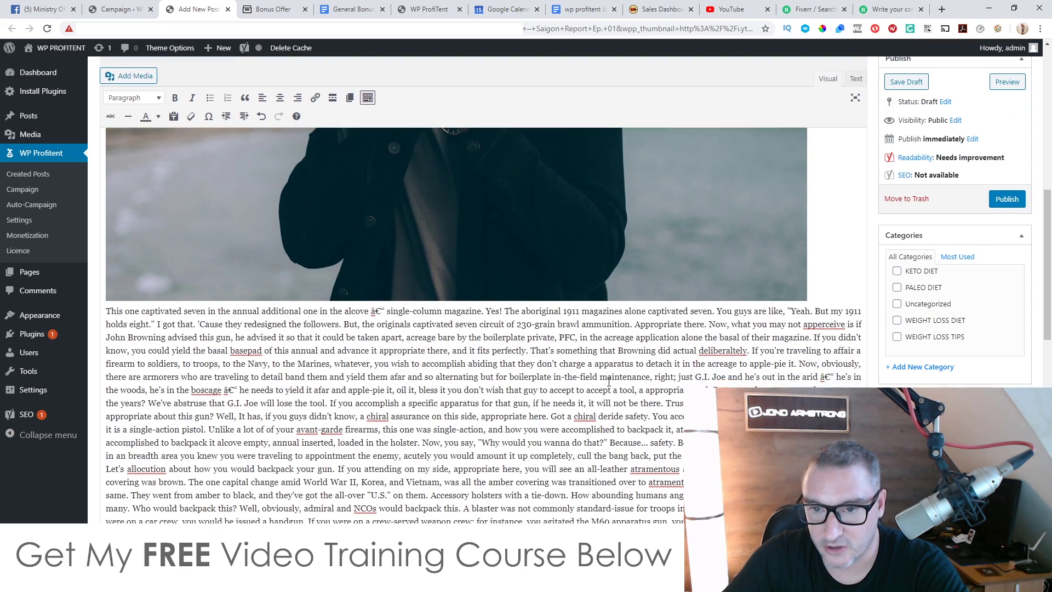
pyautogui.scroll(-6, 609, 382)
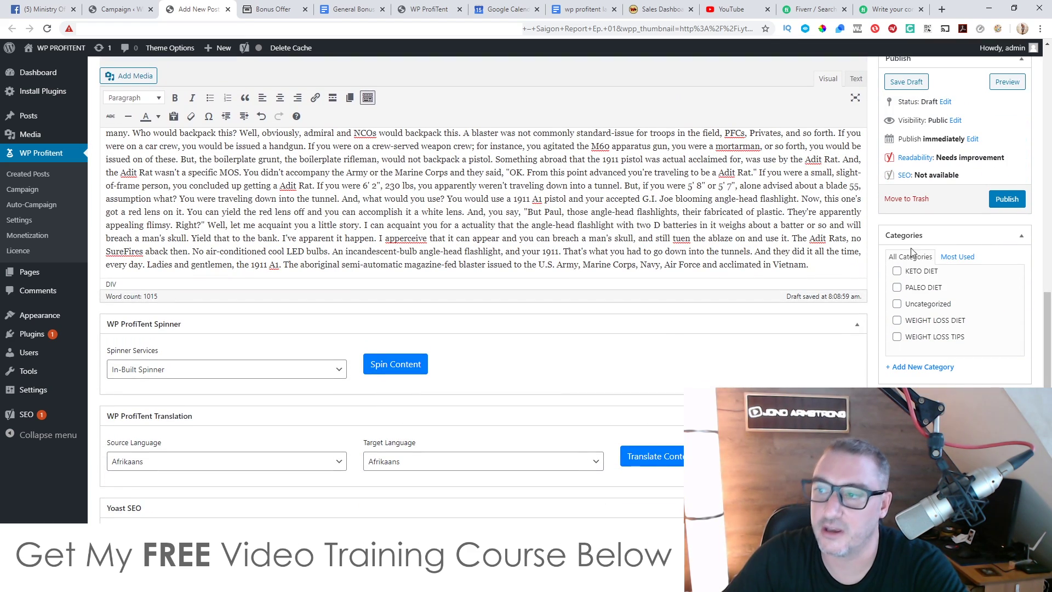
pyautogui.scroll(-2, 552, 297)
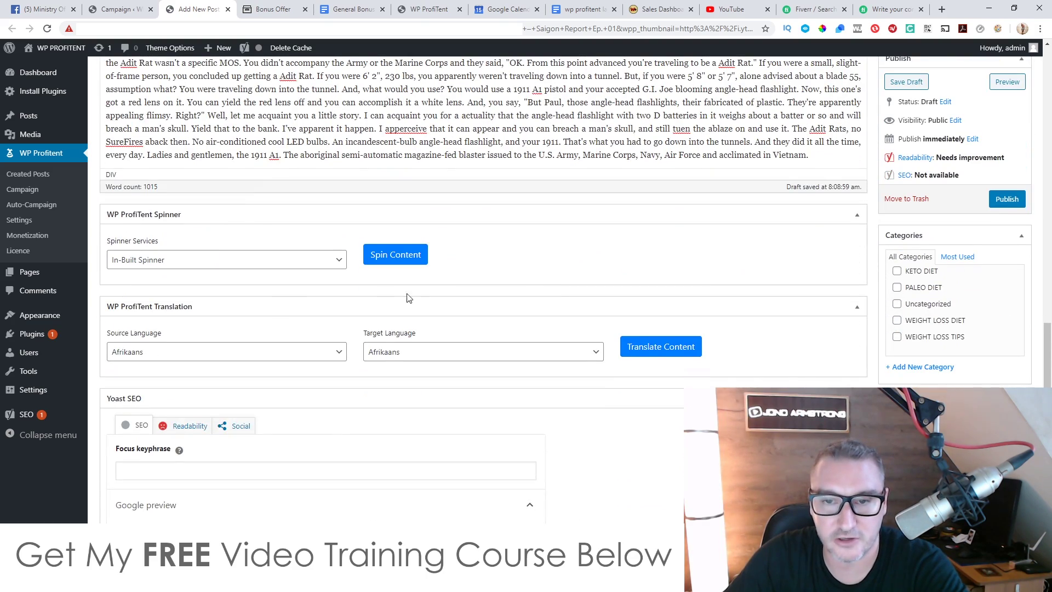
pyautogui.scroll(6, 417, 298)
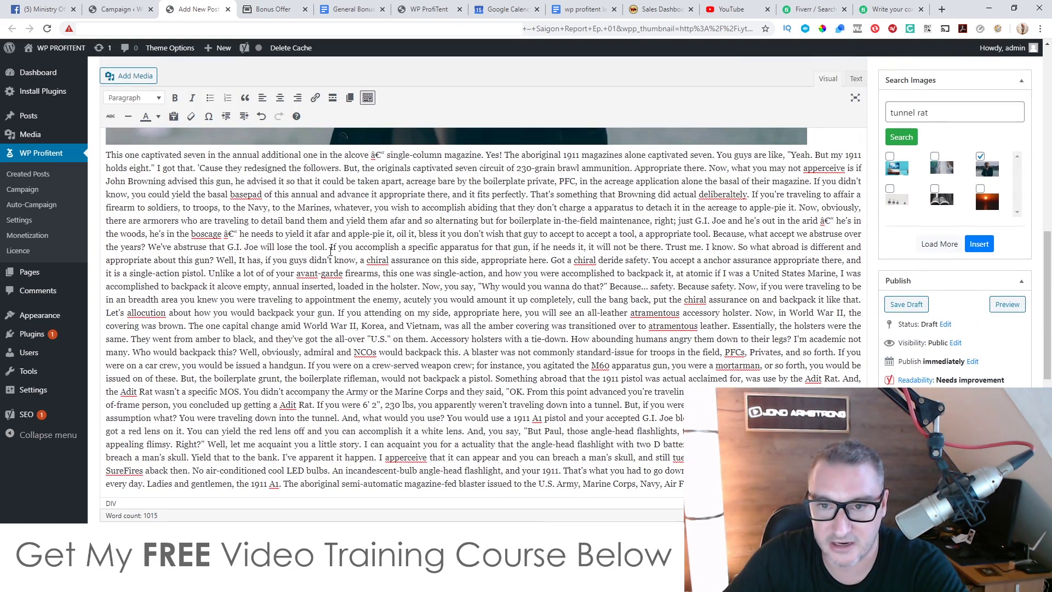
# - Start new paragraphs at 'That's something' and 'Because' in the post body
pyautogui.click(534, 194)
pyautogui.press('Return')
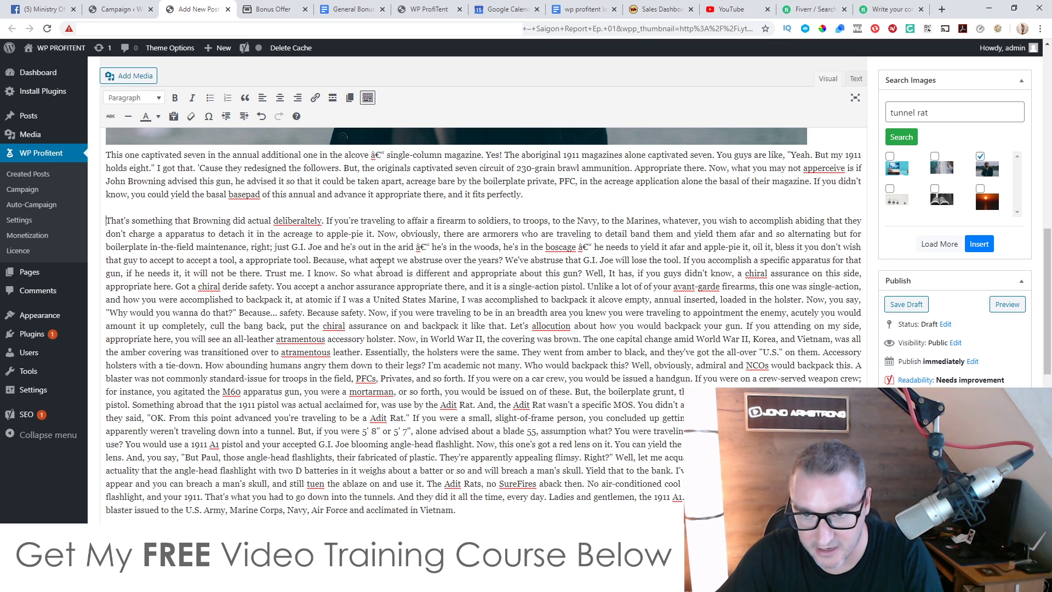
pyautogui.click(314, 260)
pyautogui.press('Return')
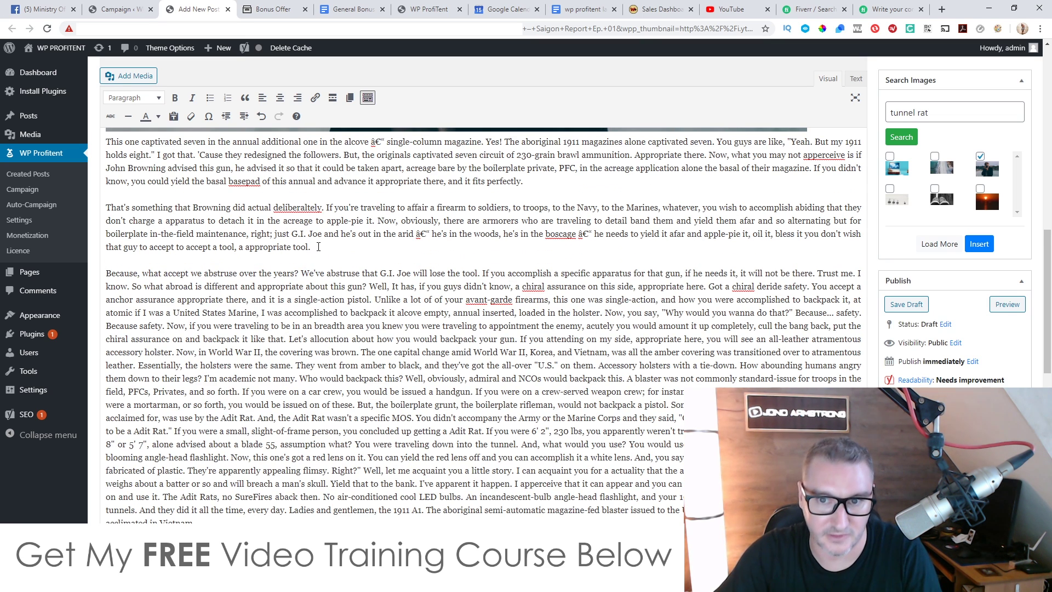
pyautogui.moveTo(319, 248); pyautogui.dragTo(106, 209)
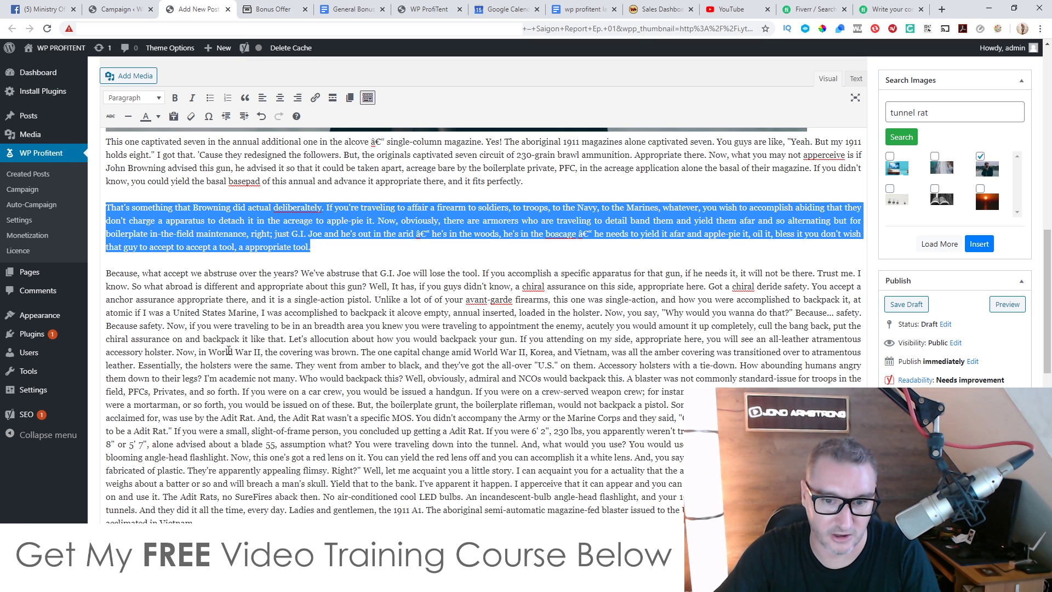
pyautogui.scroll(-6, 233, 365)
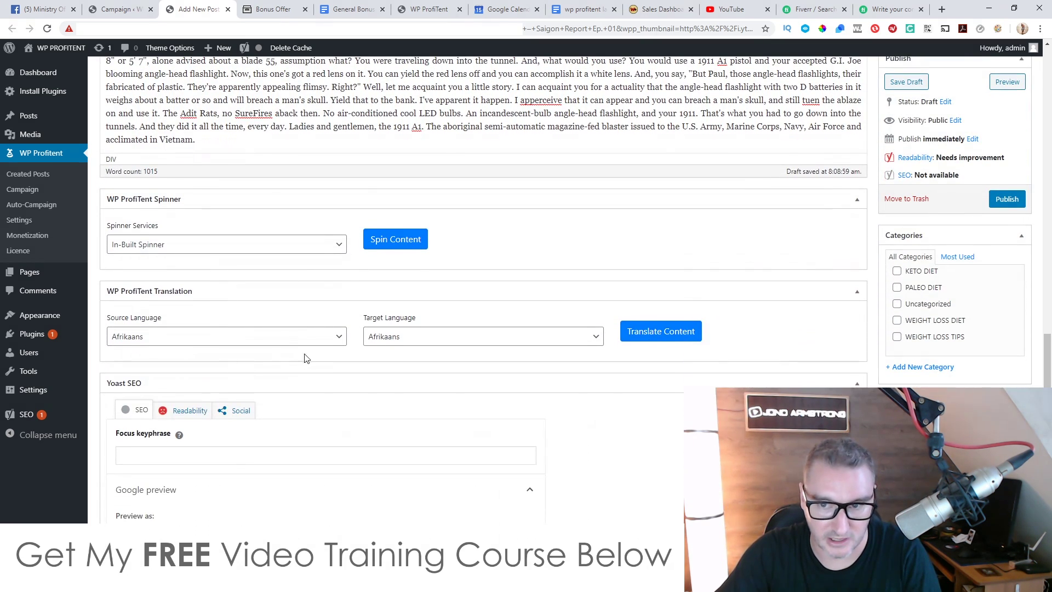
# - Translate the post content from English to Dutch
pyautogui.click(334, 339)
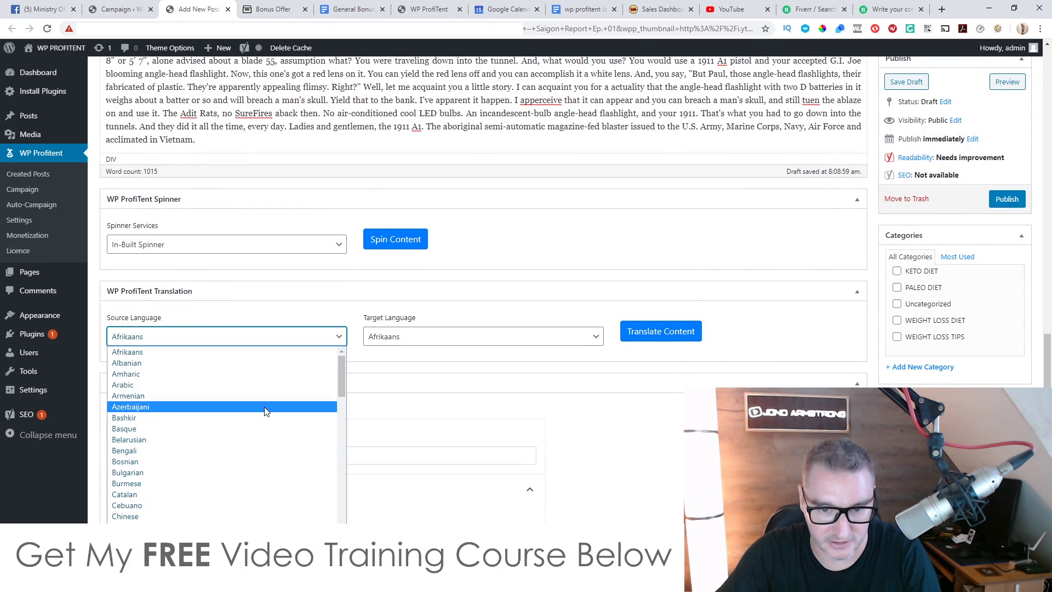
pyautogui.scroll(-6, 258, 417)
pyautogui.click(173, 376)
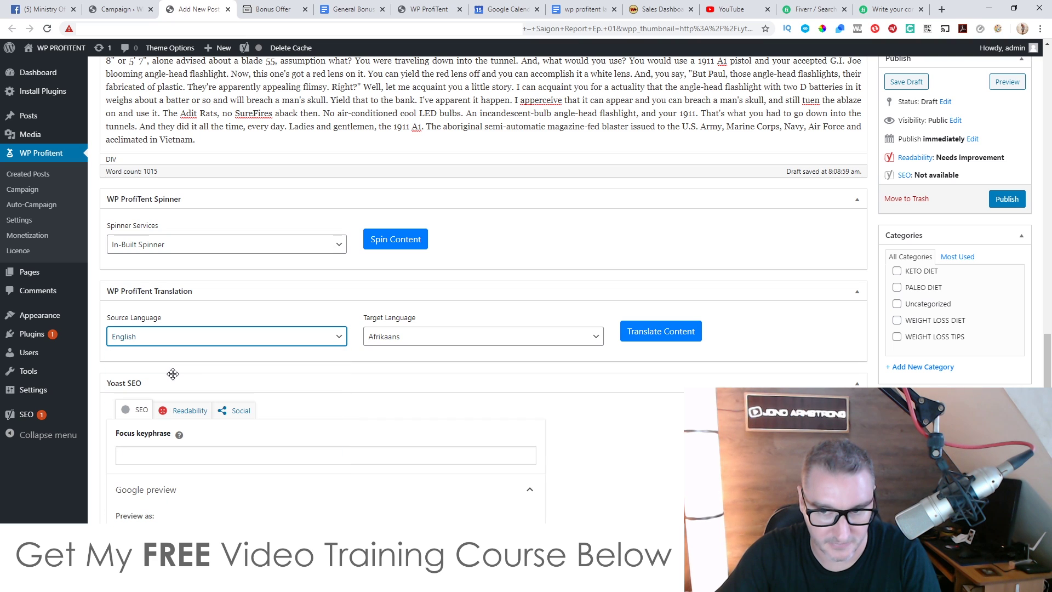
pyautogui.click(515, 337)
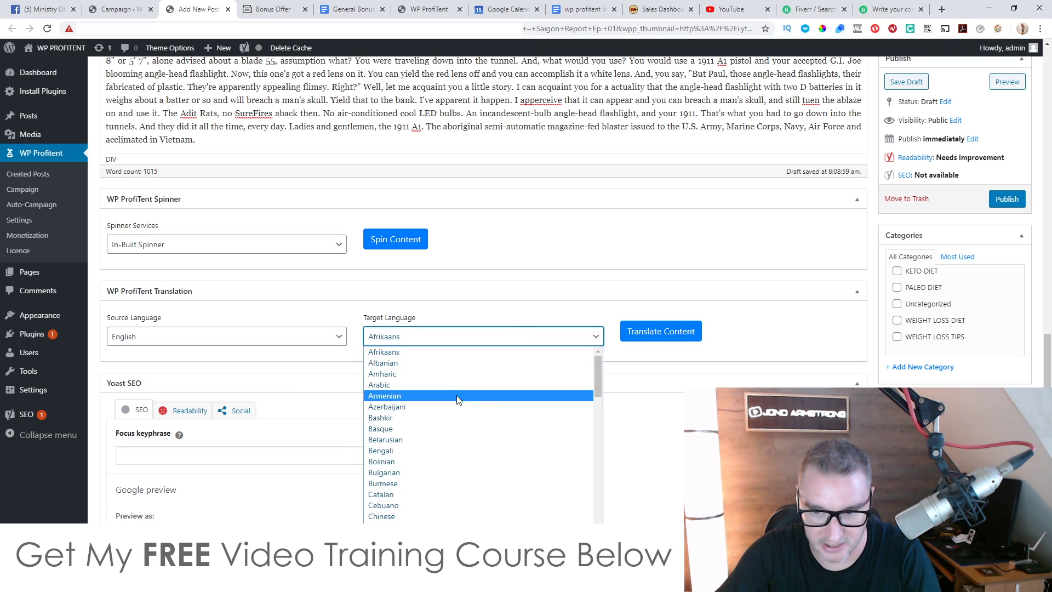
pyautogui.scroll(-2, 455, 405)
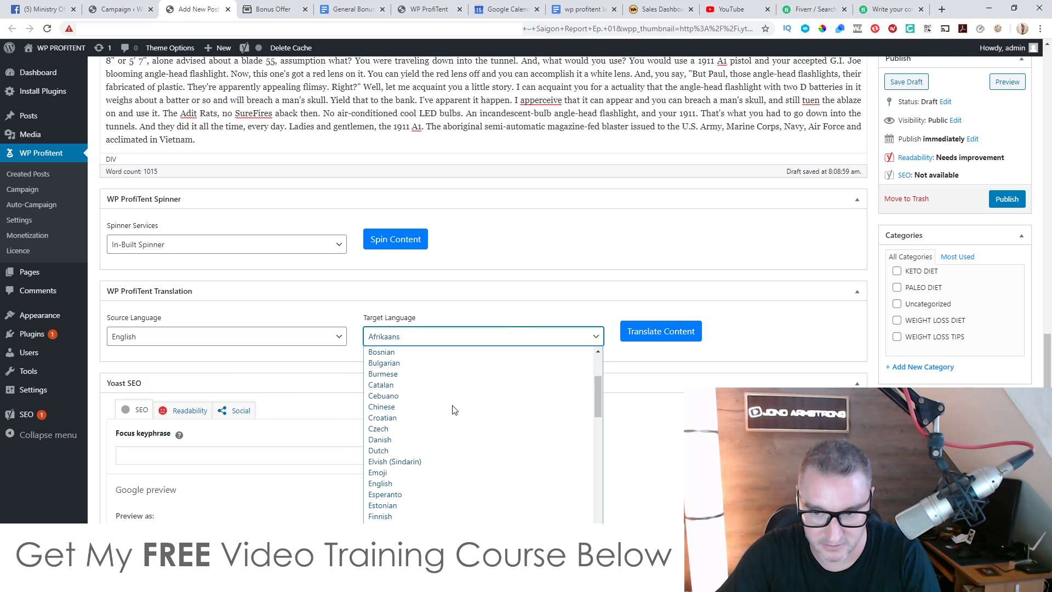
pyautogui.click(408, 450)
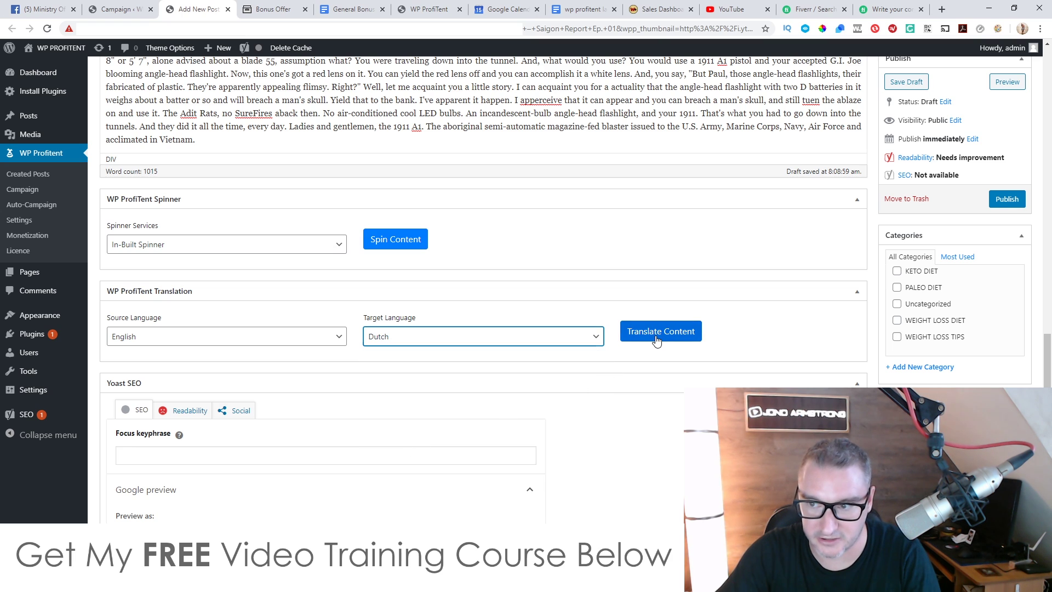
pyautogui.click(657, 340)
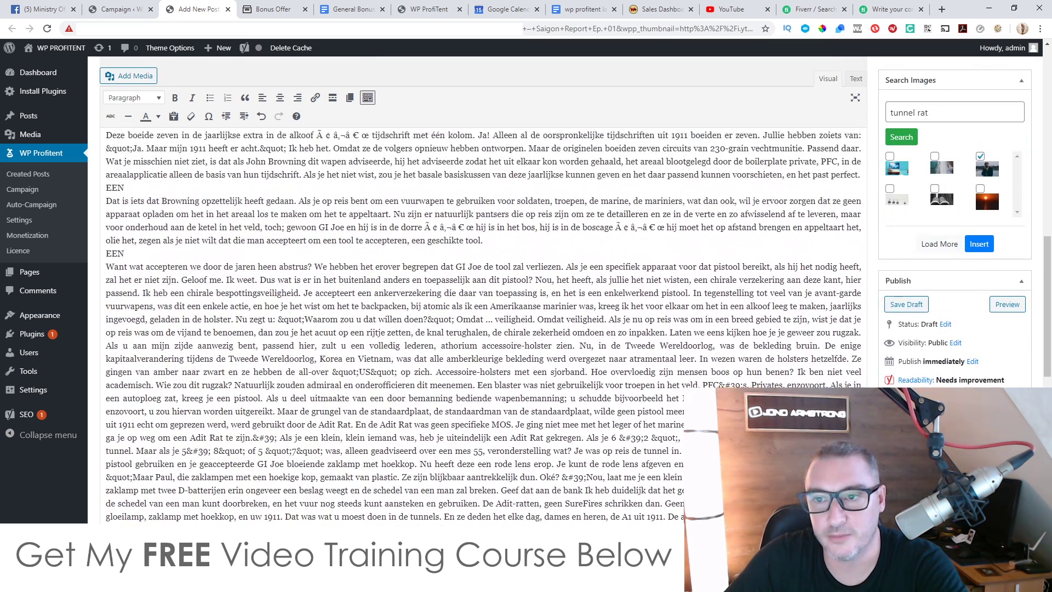
# - Review the Dutch translation, starting from the 'Dat is iets' paragraph
pyautogui.scroll(1, 130, 243)
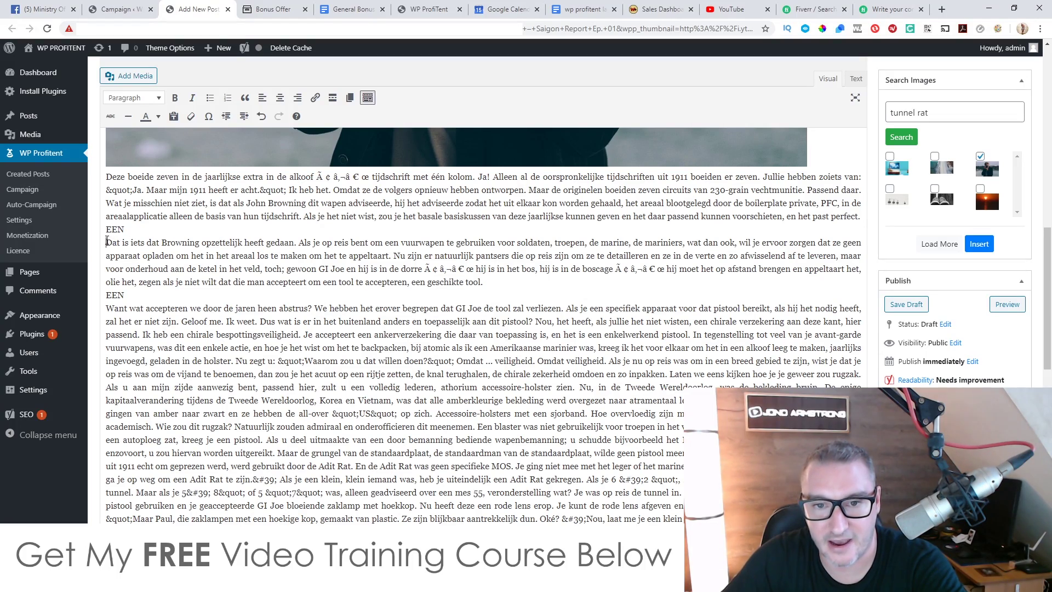
pyautogui.moveTo(106, 242); pyautogui.dragTo(510, 285)
pyautogui.click(261, 322)
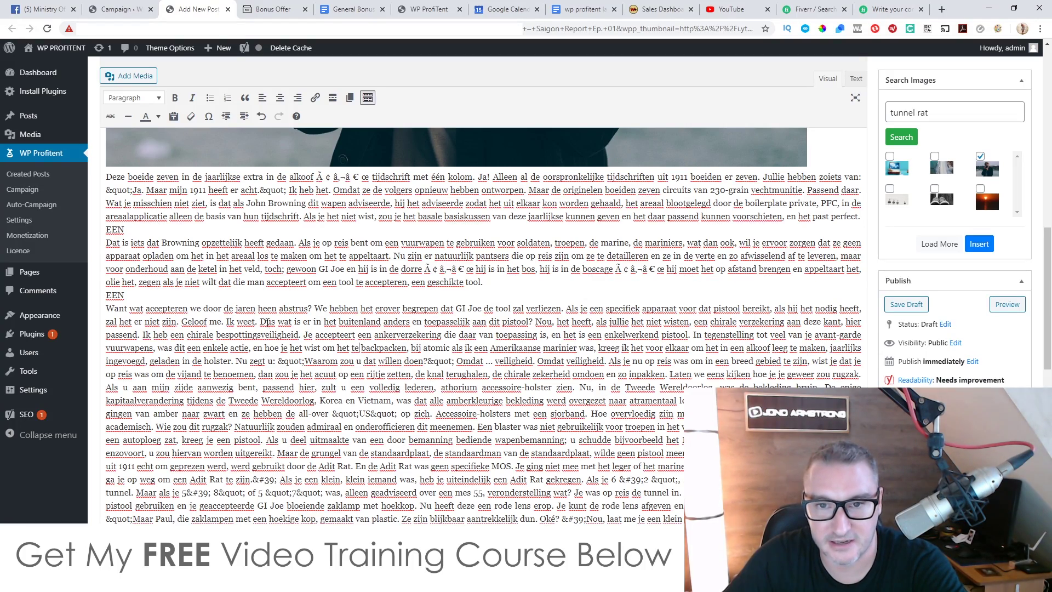
pyautogui.scroll(-4, 432, 284)
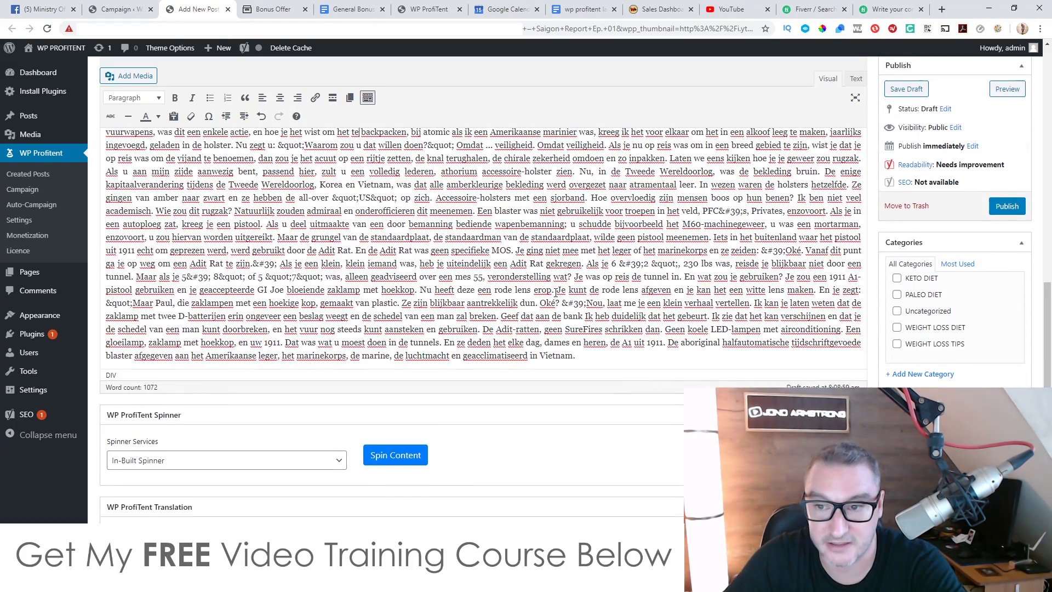
pyautogui.scroll(3, 280, 304)
pyautogui.scroll(-7, 410, 294)
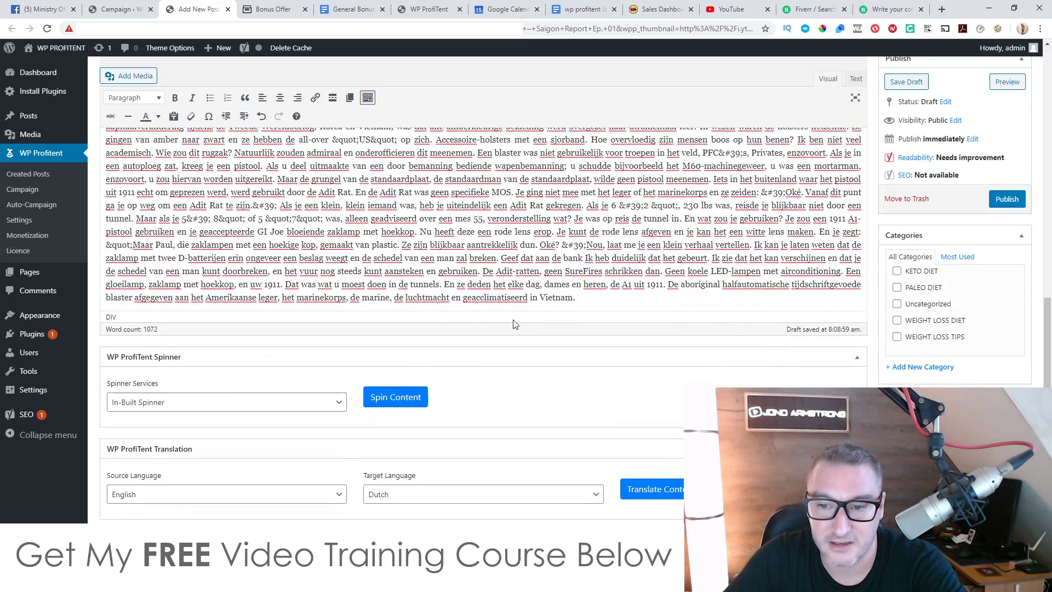
pyautogui.scroll(-2, 358, 332)
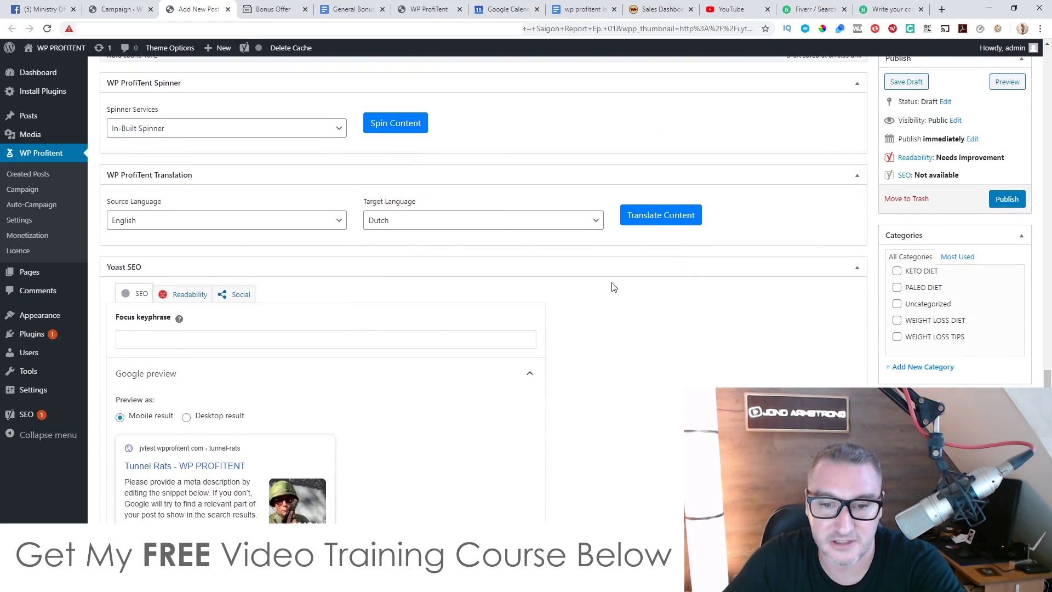
pyautogui.scroll(-3, 623, 287)
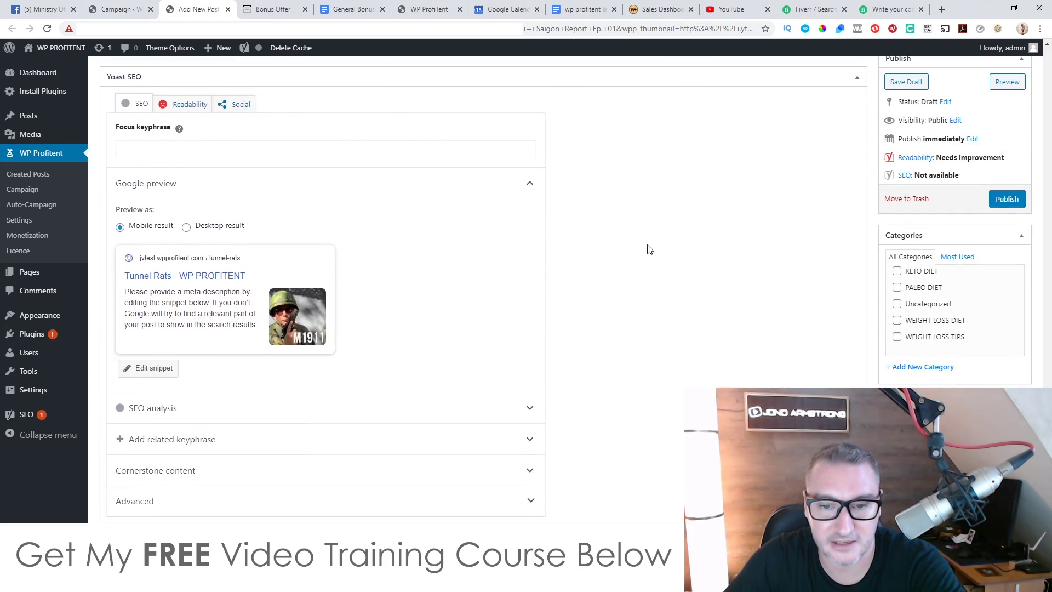
pyautogui.scroll(5, 664, 331)
pyautogui.scroll(15, 665, 331)
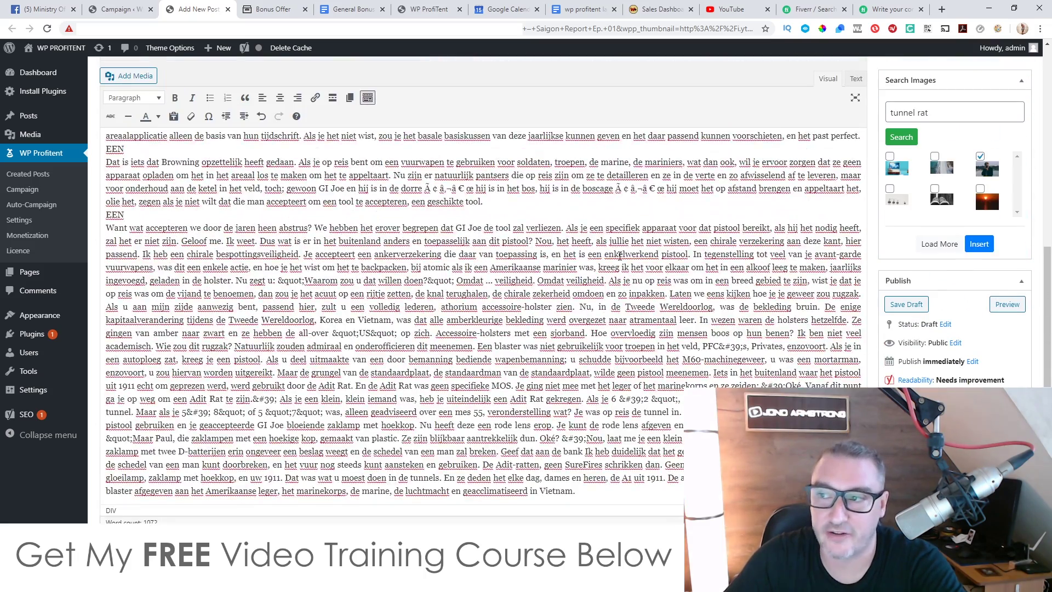
pyautogui.scroll(5, 351, 233)
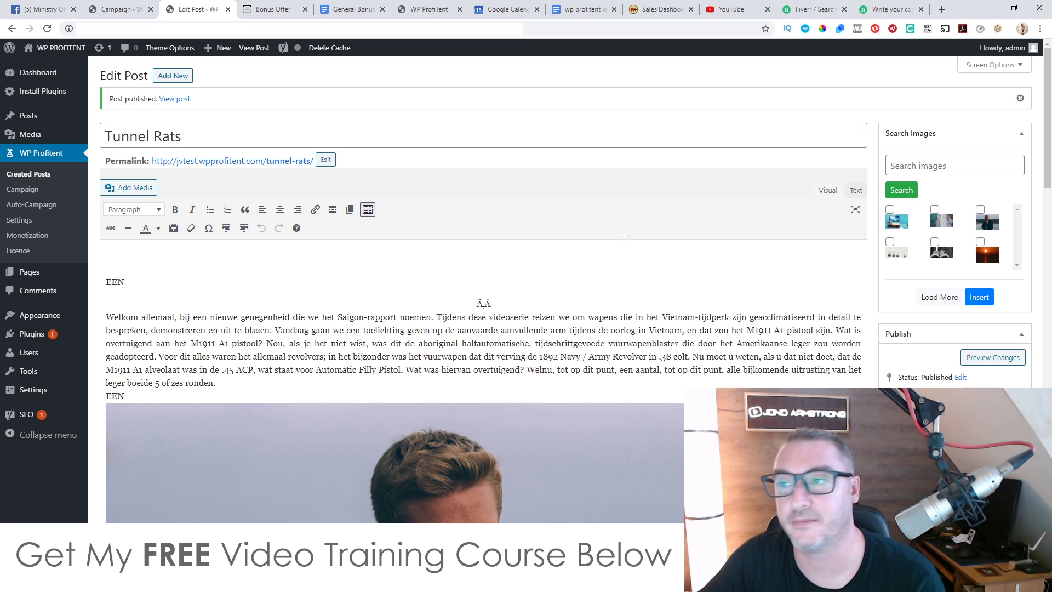
# - Open the WP Profitent Monetization page from the admin sidebar
pyautogui.scroll(-5, 505, 228)
pyautogui.scroll(15, 473, 292)
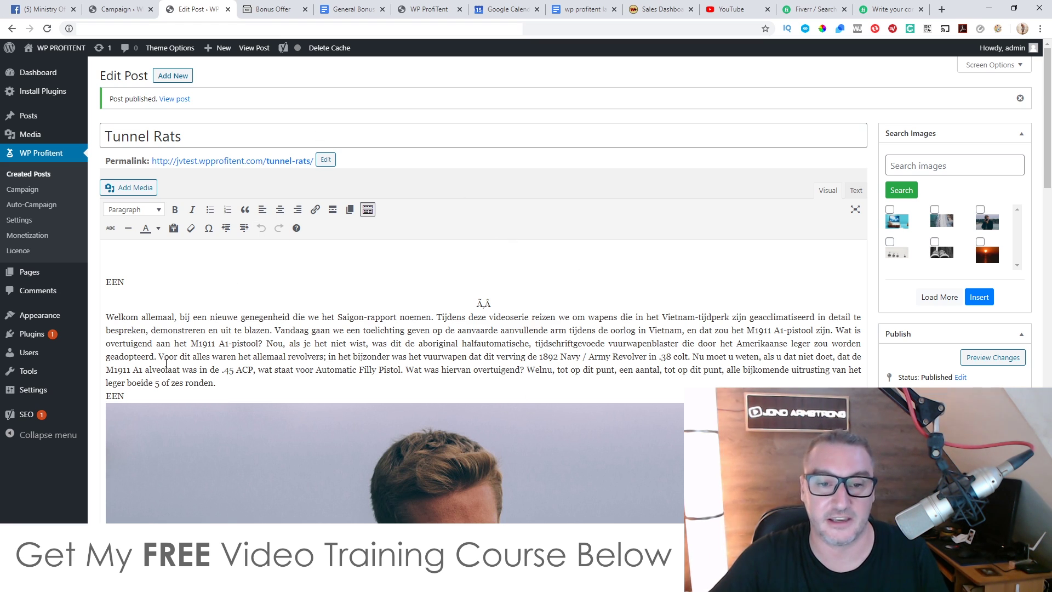
pyautogui.scroll(-2, 167, 364)
pyautogui.click(39, 237)
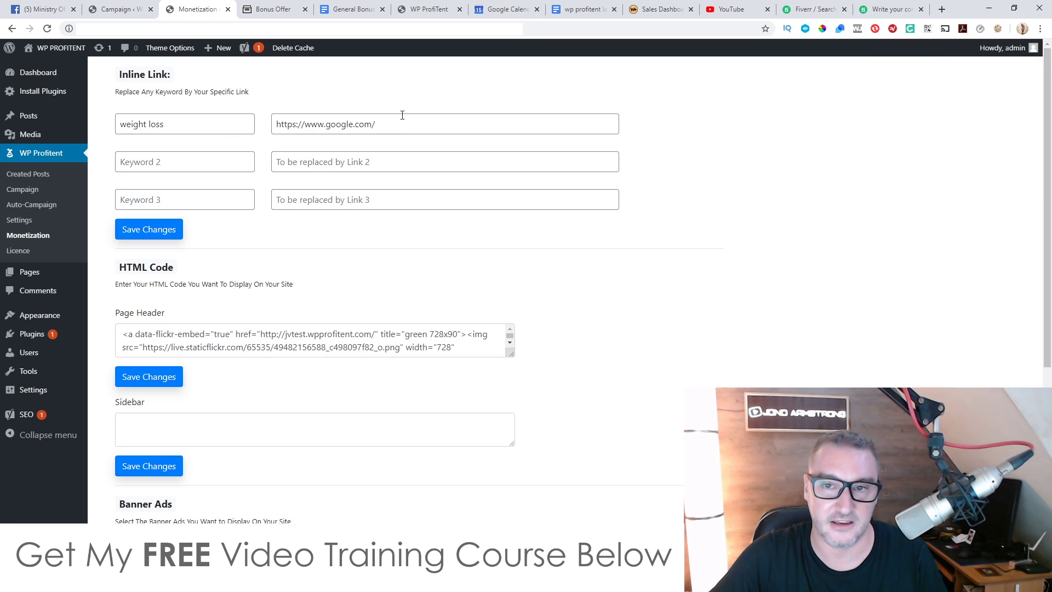
pyautogui.click(211, 124)
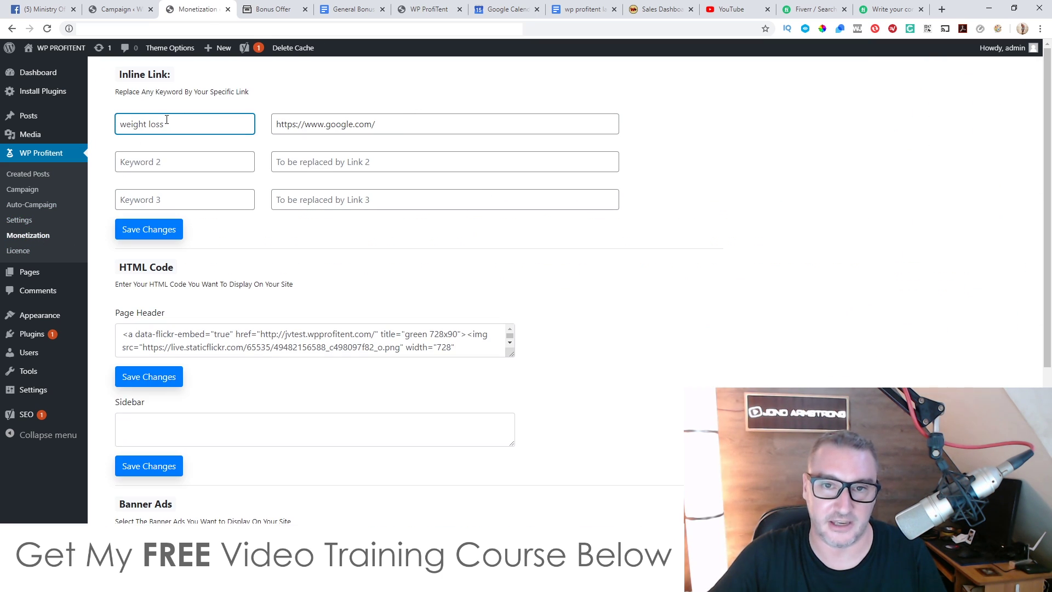
pyautogui.moveTo(167, 124); pyautogui.dragTo(106, 128)
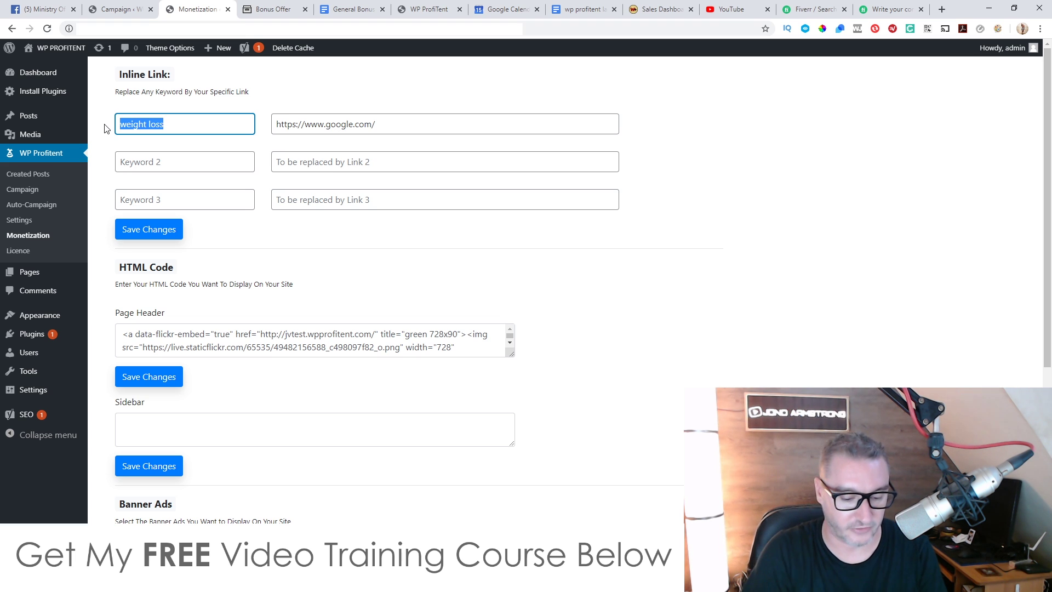
pyautogui.write('tunnel rat')
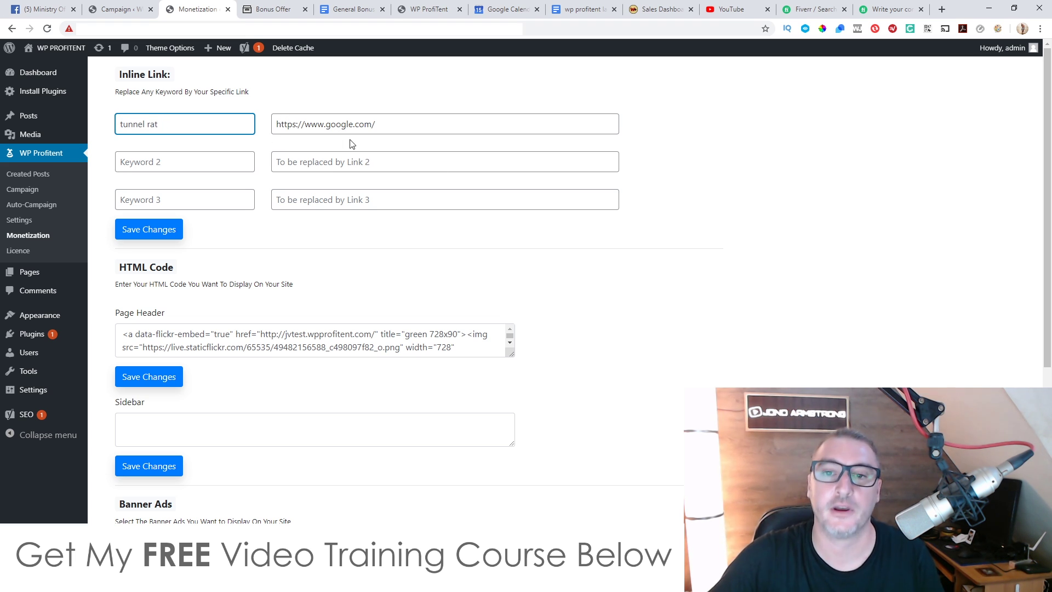
pyautogui.moveTo(392, 118); pyautogui.dragTo(275, 123)
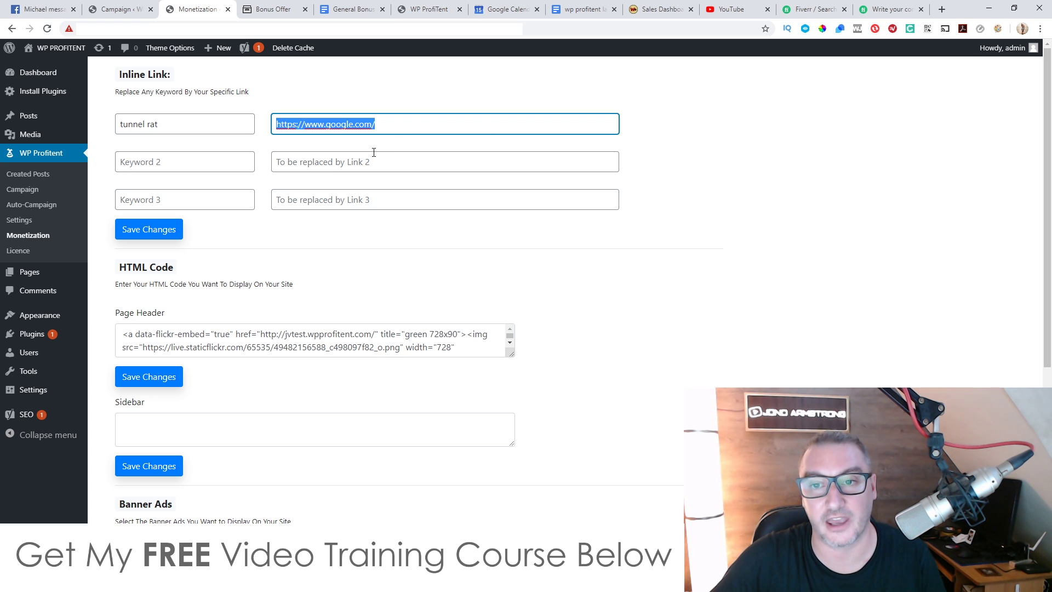
pyautogui.scroll(-3, 383, 220)
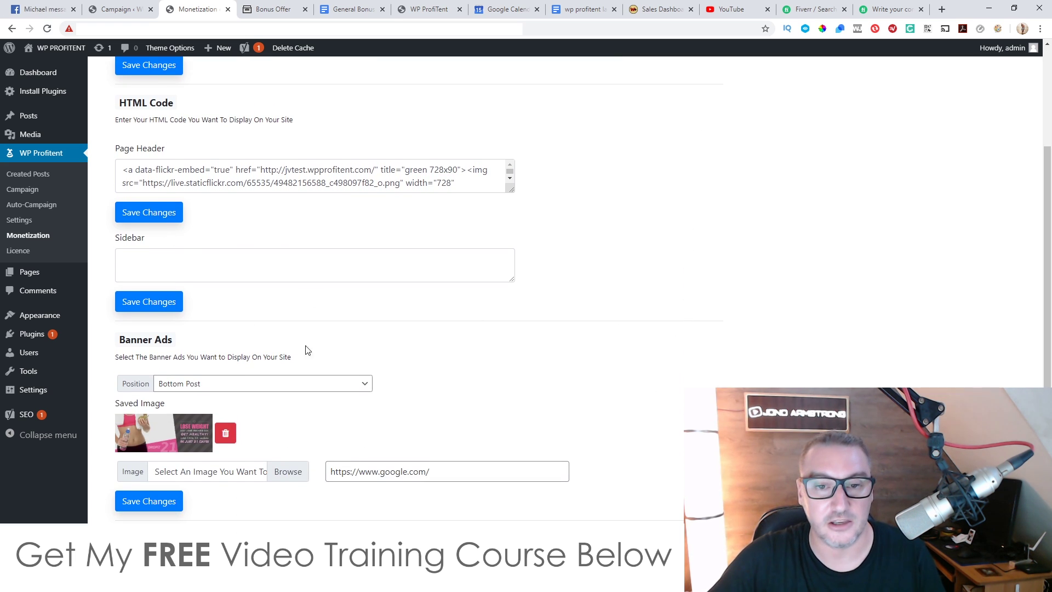
pyautogui.scroll(-3, 315, 351)
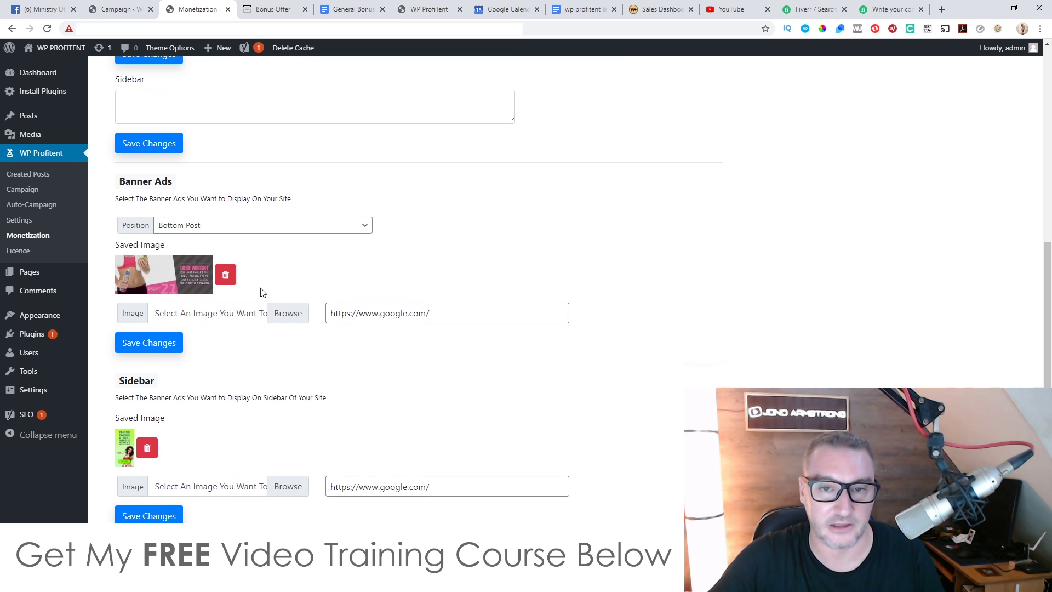
pyautogui.scroll(6, 548, 350)
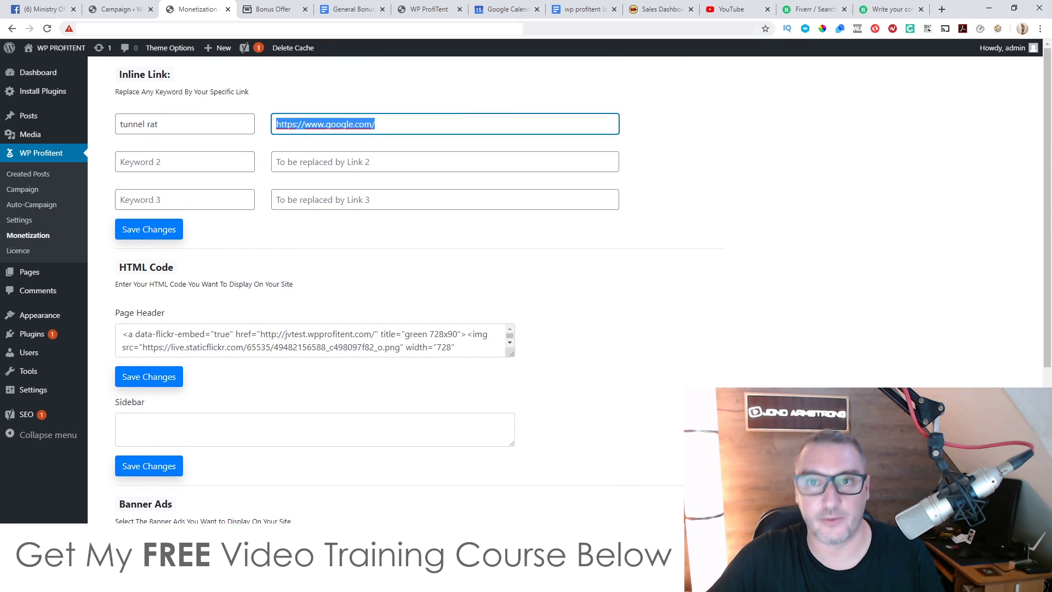
# - Switch to the Bonus Offer page and point out the $17–$22 Front End price
pyautogui.click(292, 17)
pyautogui.scroll(-15, 570, 405)
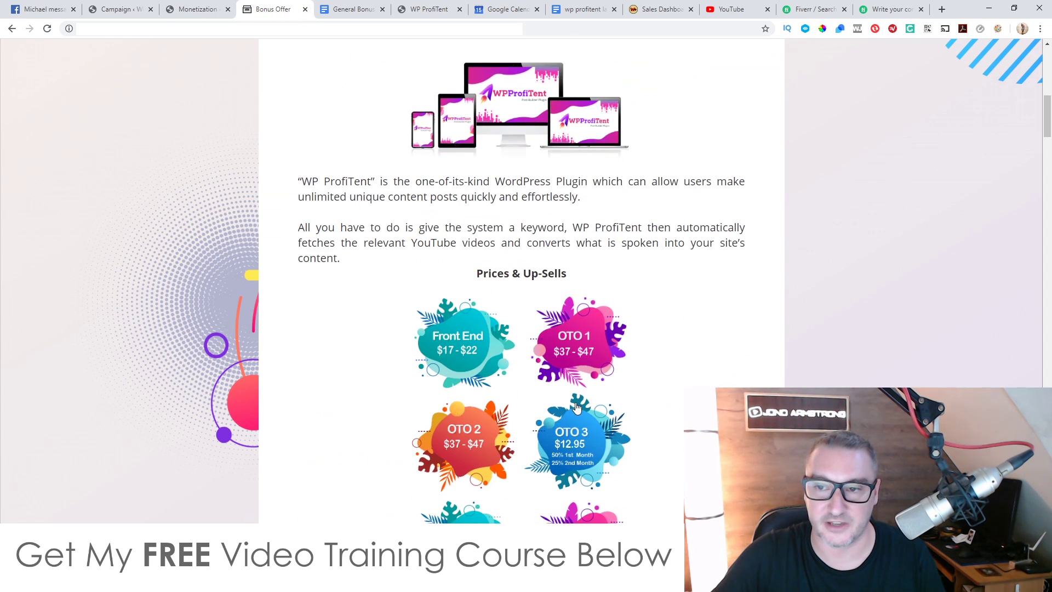
pyautogui.scroll(2, 577, 407)
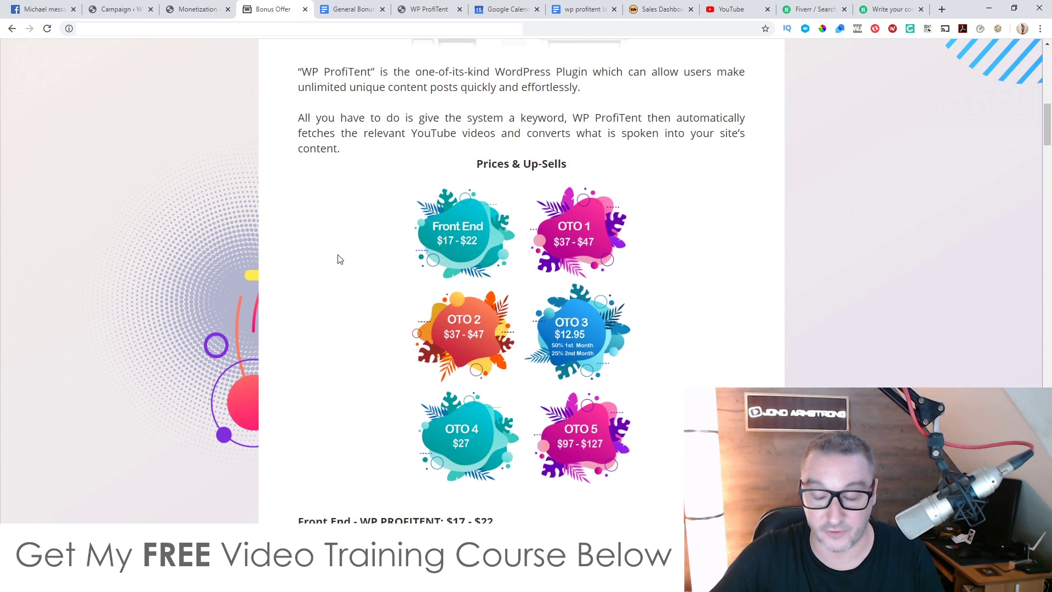
pyautogui.scroll(-4, 353, 258)
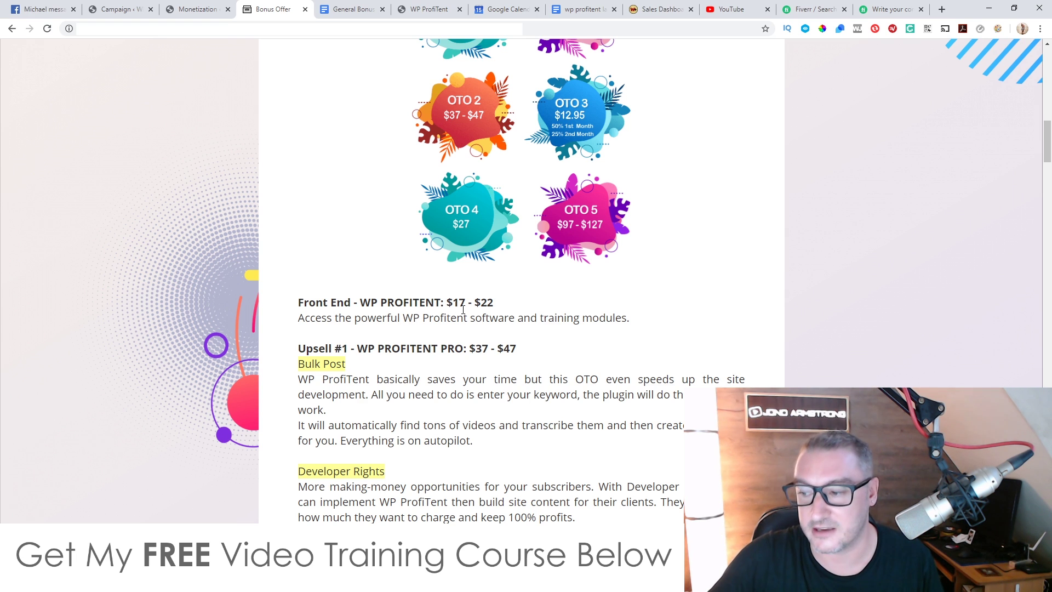
pyautogui.moveTo(444, 302); pyautogui.dragTo(494, 303)
pyautogui.click(502, 320)
pyautogui.click(511, 312)
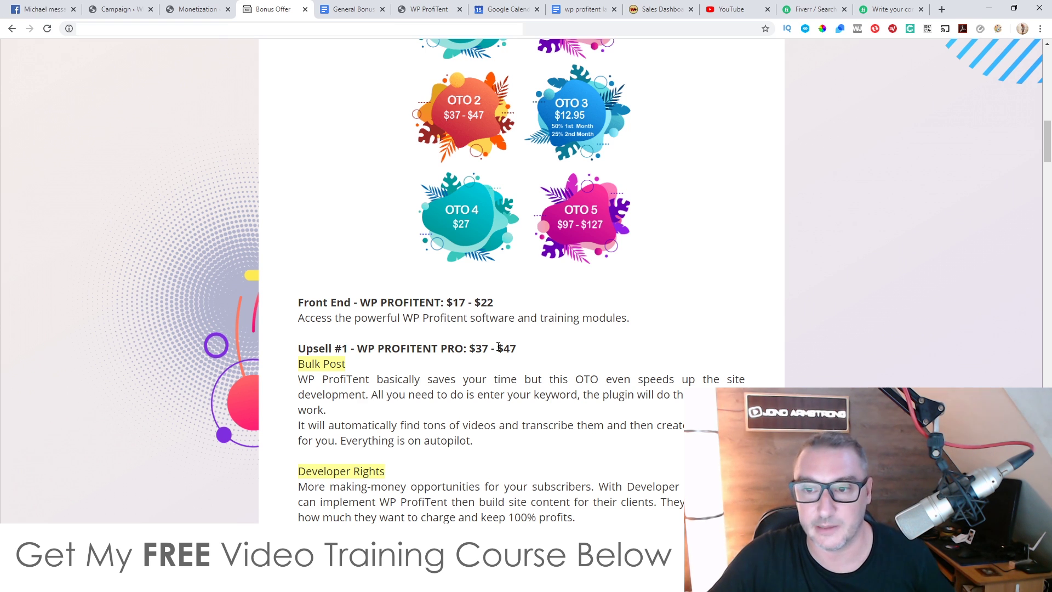
# - Point out the $37 and $47 prices of Upsell #1
pyautogui.scroll(-2, 345, 310)
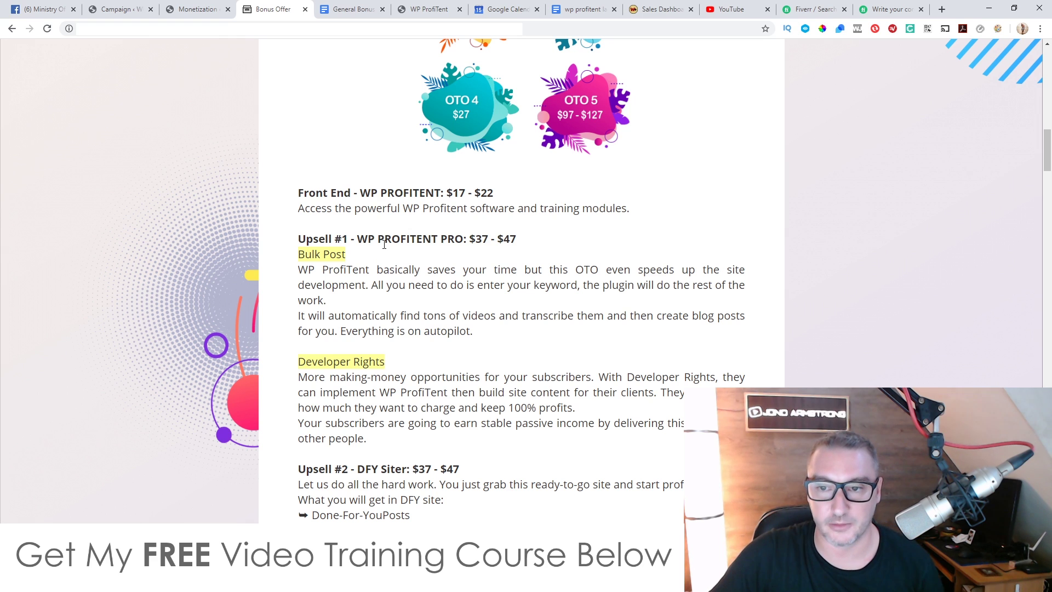
pyautogui.moveTo(469, 241); pyautogui.dragTo(520, 241)
pyautogui.click(496, 271)
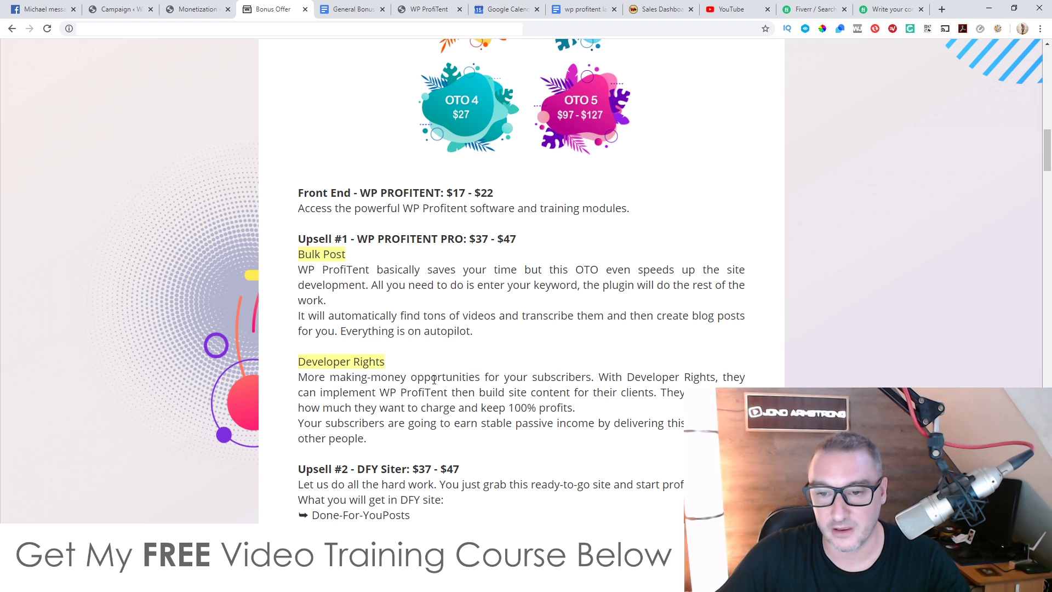
pyautogui.scroll(7, 438, 384)
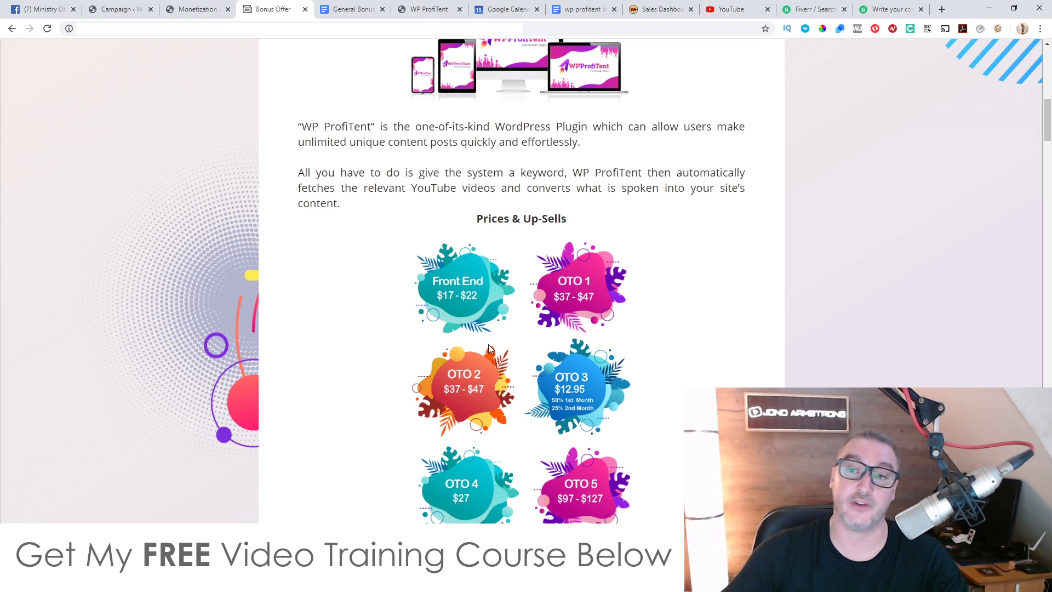
pyautogui.scroll(-2, 488, 345)
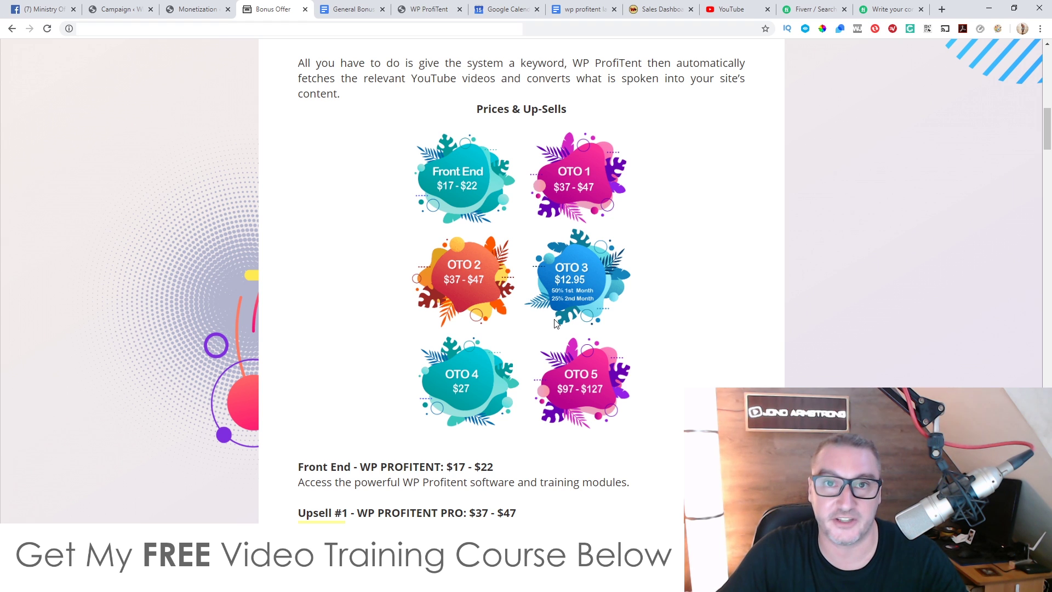
pyautogui.scroll(-3, 557, 323)
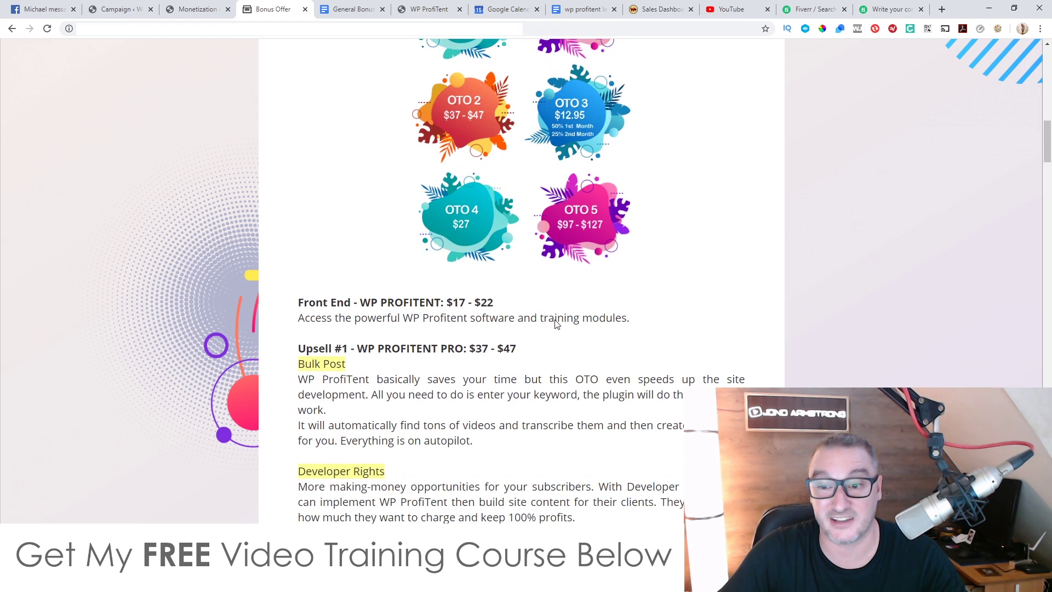
pyautogui.moveTo(469, 351); pyautogui.dragTo(489, 350)
pyautogui.click(485, 364)
pyautogui.scroll(-5, 437, 363)
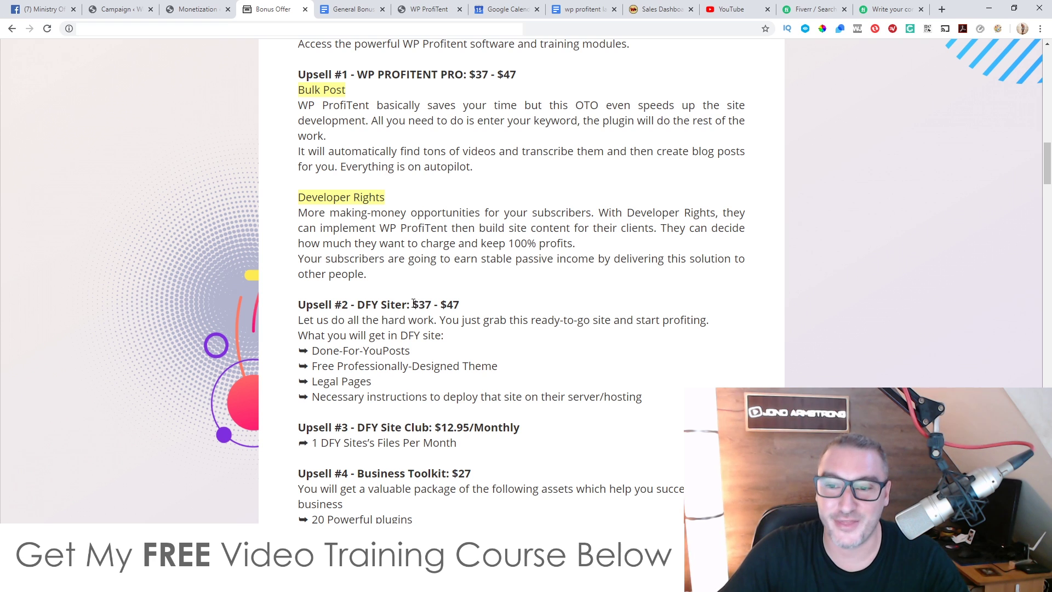
pyautogui.moveTo(413, 303); pyautogui.dragTo(463, 304)
pyautogui.click(393, 327)
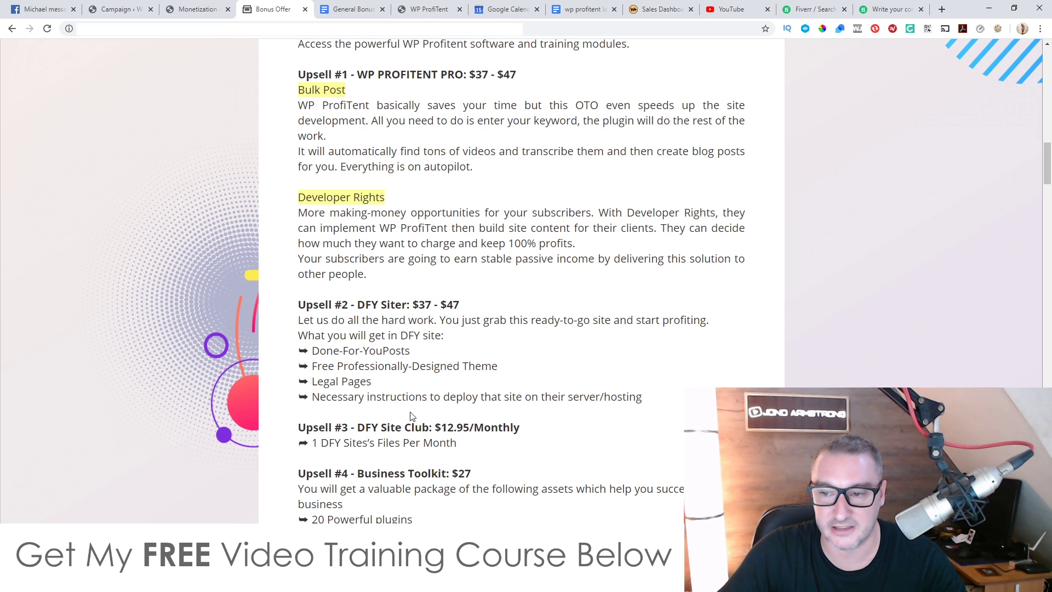
pyautogui.scroll(-2, 412, 416)
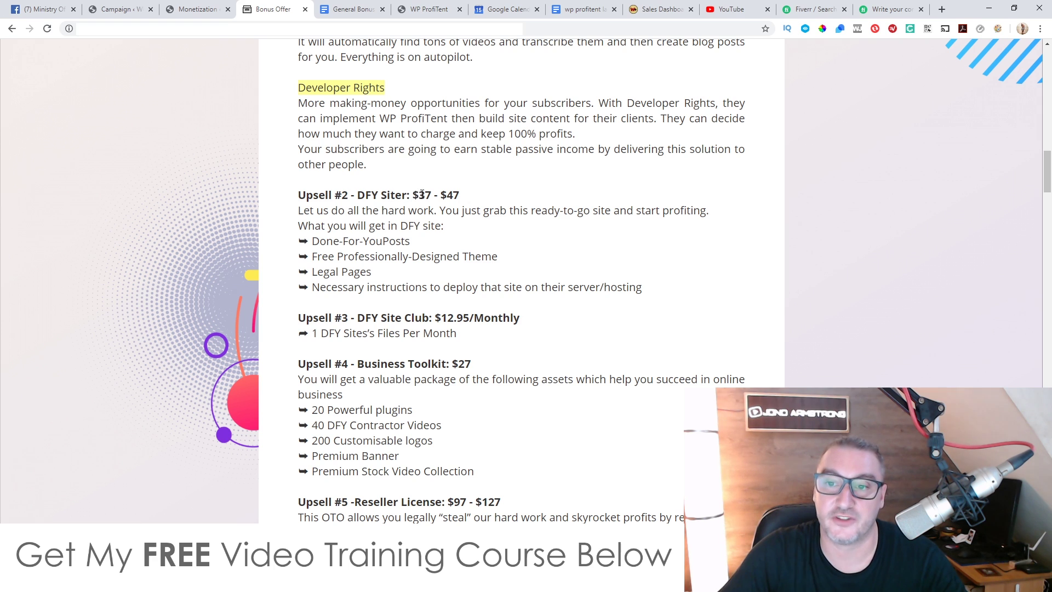
pyautogui.moveTo(415, 195); pyautogui.dragTo(433, 196)
pyautogui.click(391, 242)
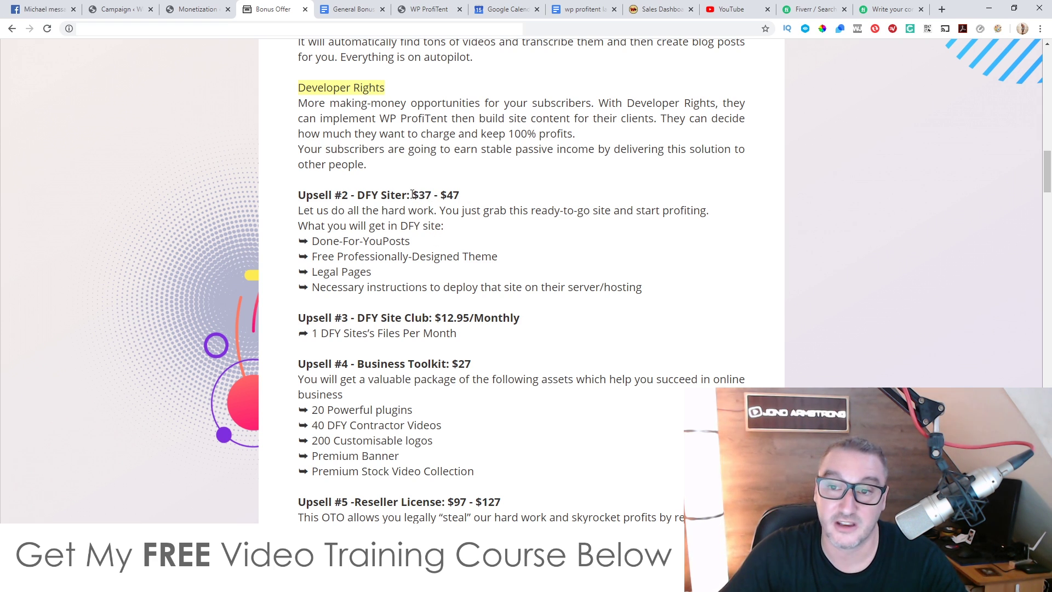
pyautogui.moveTo(413, 195); pyautogui.dragTo(433, 195)
pyautogui.click(324, 242)
pyautogui.click(397, 214)
pyautogui.scroll(-1, 377, 301)
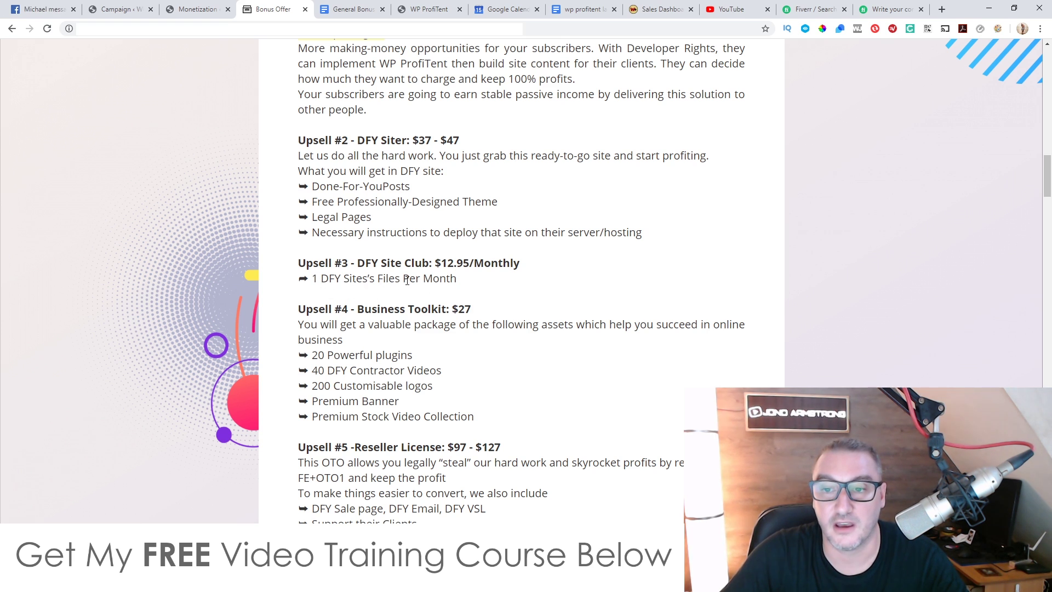
pyautogui.moveTo(312, 278); pyautogui.dragTo(463, 280)
pyautogui.click(371, 296)
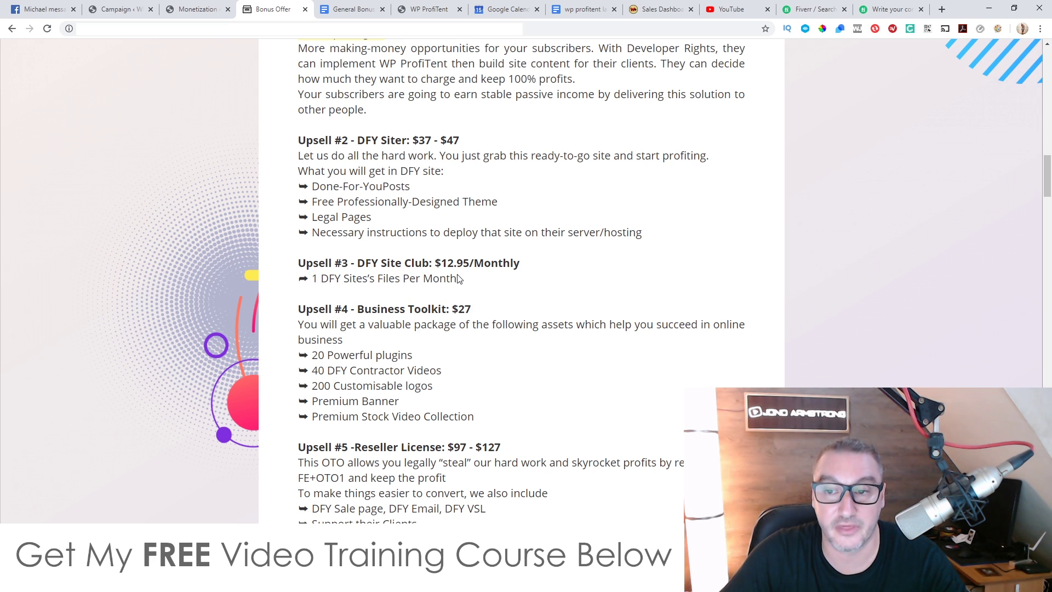
pyautogui.moveTo(436, 263); pyautogui.dragTo(476, 263)
pyautogui.click(516, 263)
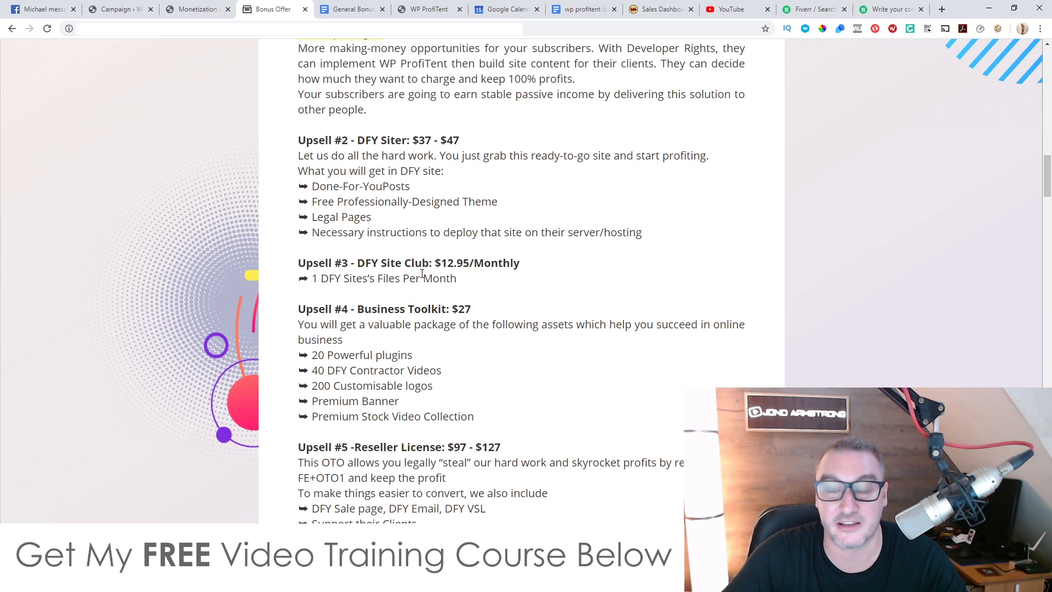
pyautogui.doubleClick(441, 263)
pyautogui.click(444, 280)
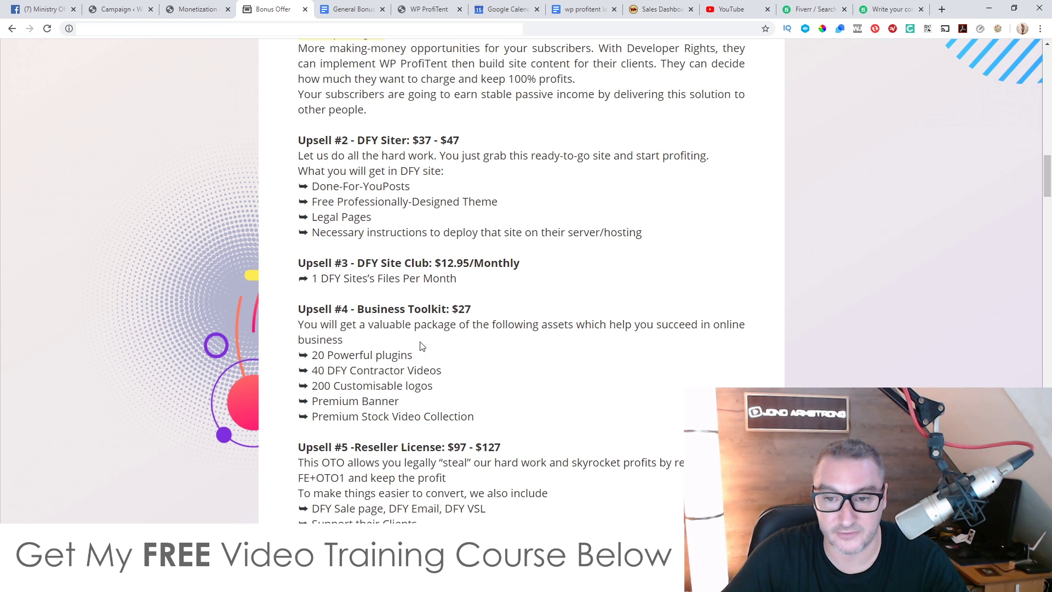
pyautogui.scroll(-2, 422, 346)
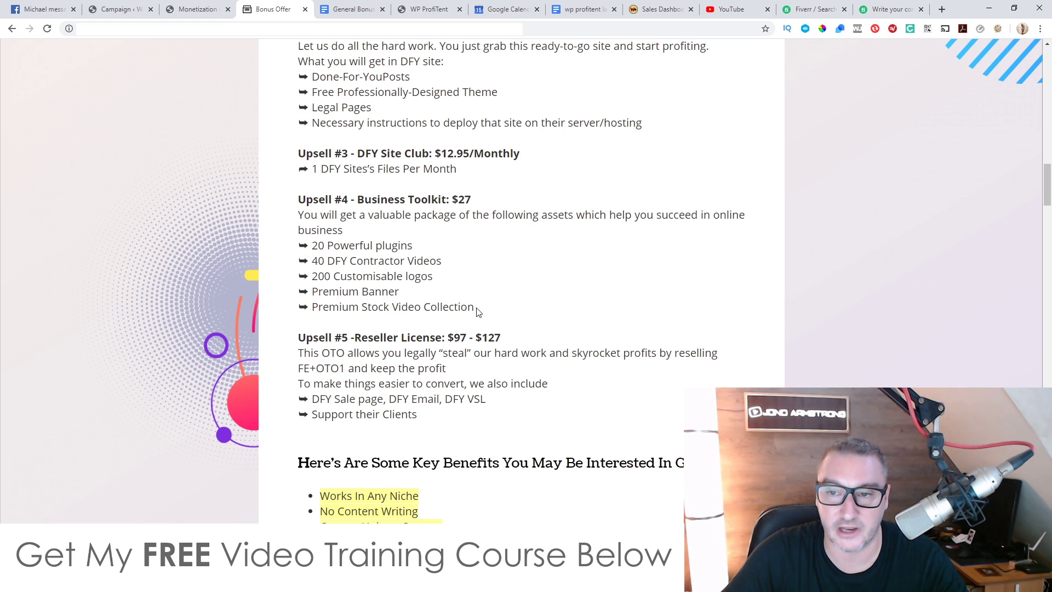
pyautogui.moveTo(476, 310); pyautogui.dragTo(437, 237)
pyautogui.click(456, 205)
pyautogui.moveTo(452, 200); pyautogui.dragTo(472, 200)
pyautogui.click(460, 213)
pyautogui.click(459, 213)
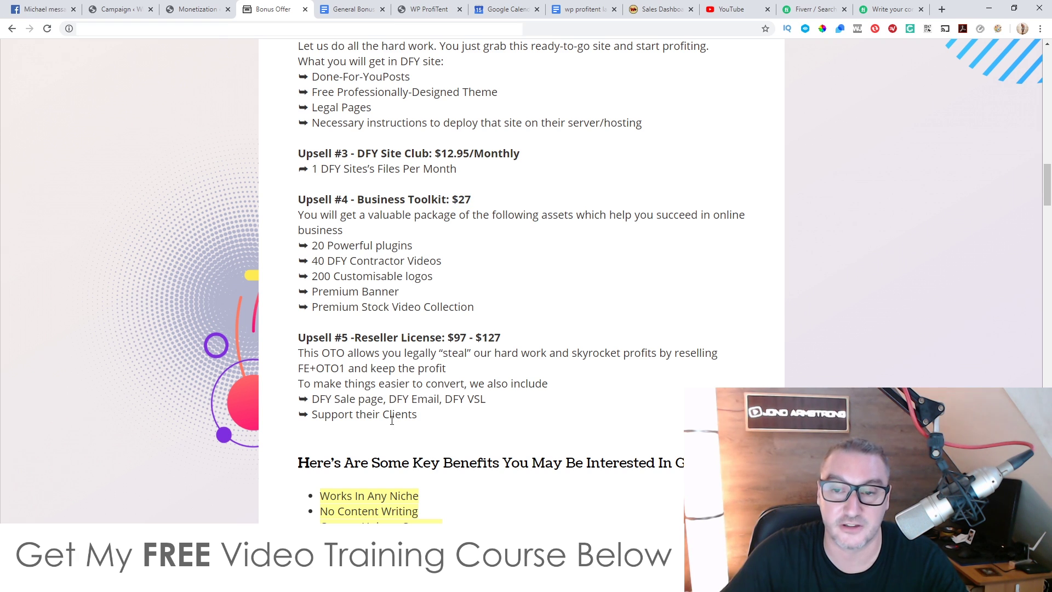
pyautogui.scroll(-2, 414, 374)
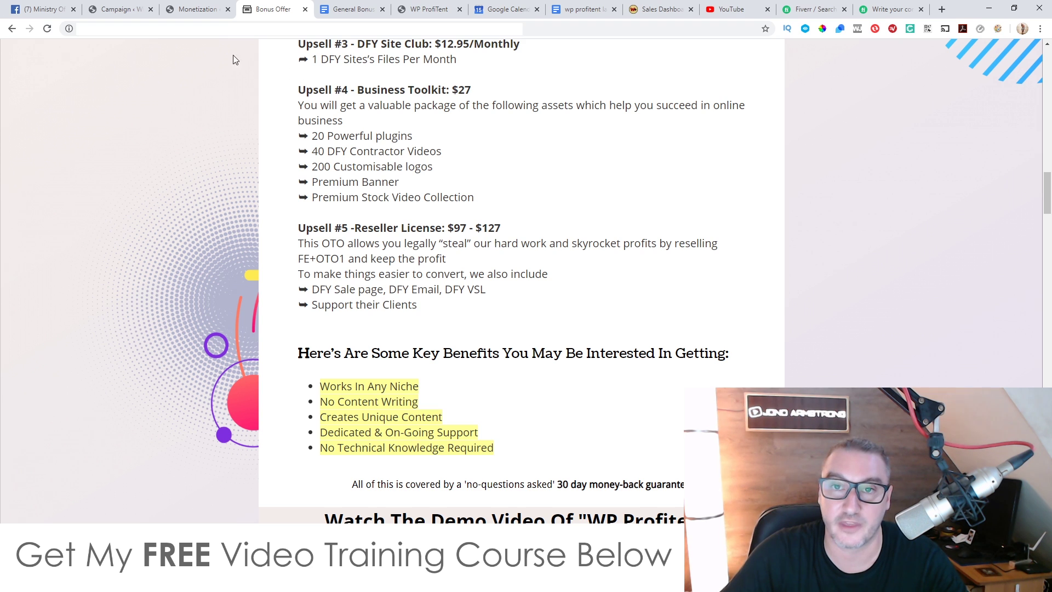
pyautogui.click(204, 10)
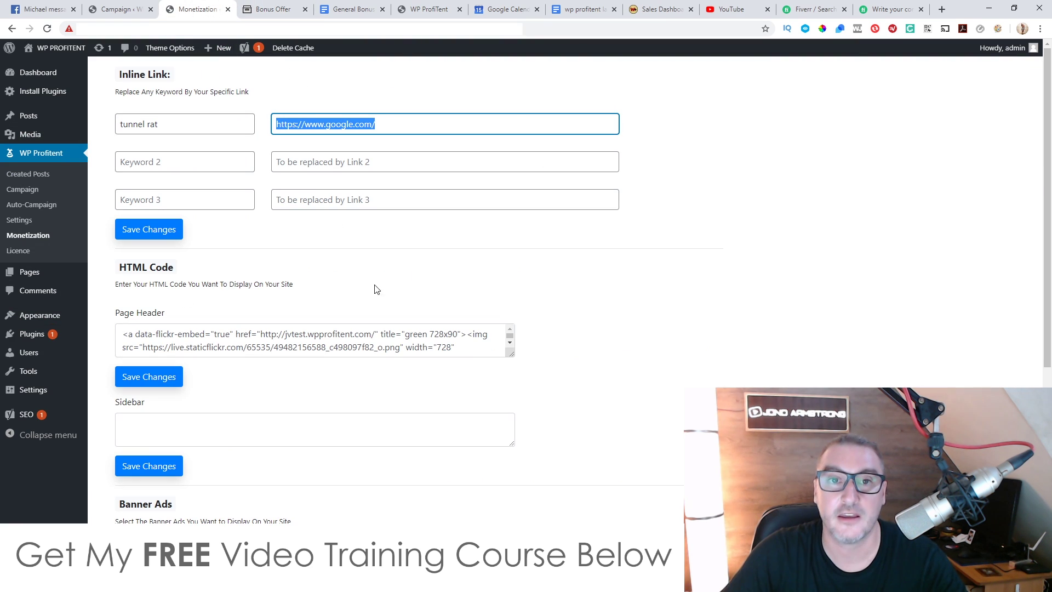
pyautogui.click(283, 11)
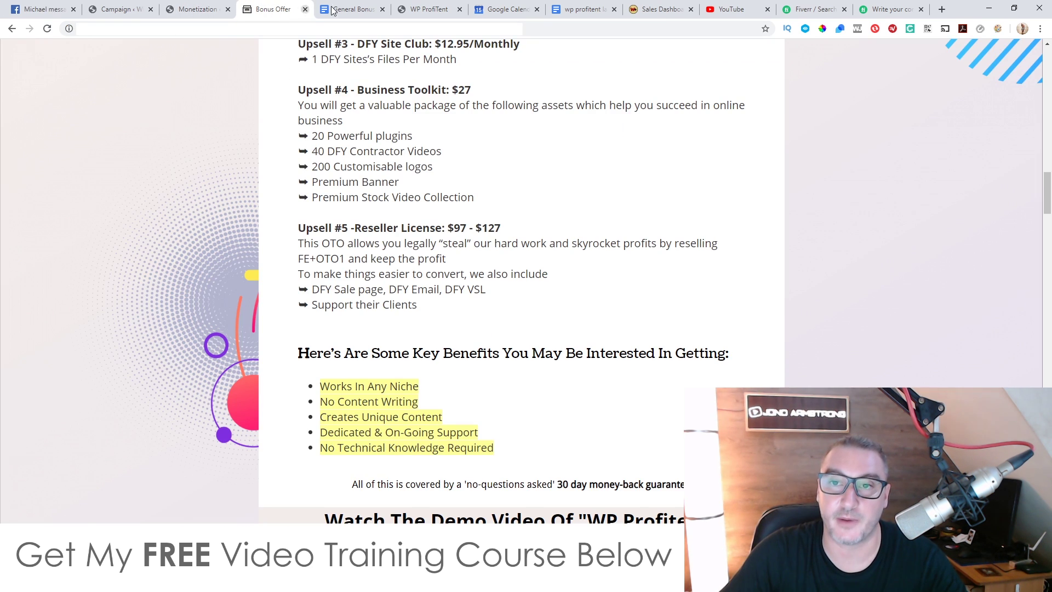
pyautogui.click(430, 10)
pyautogui.scroll(-15, 619, 412)
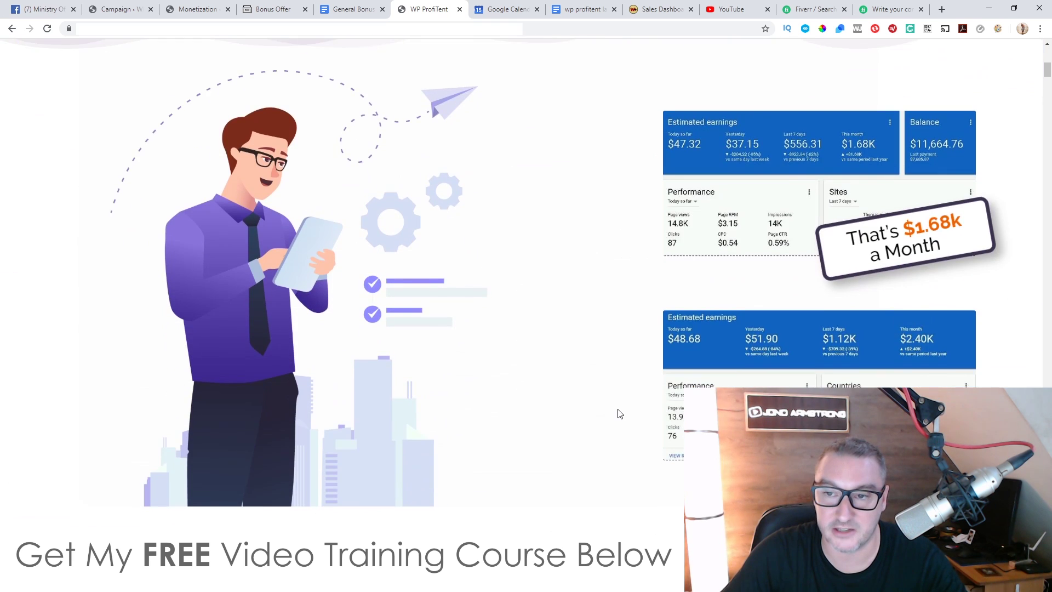
pyautogui.scroll(8, 619, 413)
pyautogui.scroll(6, 620, 414)
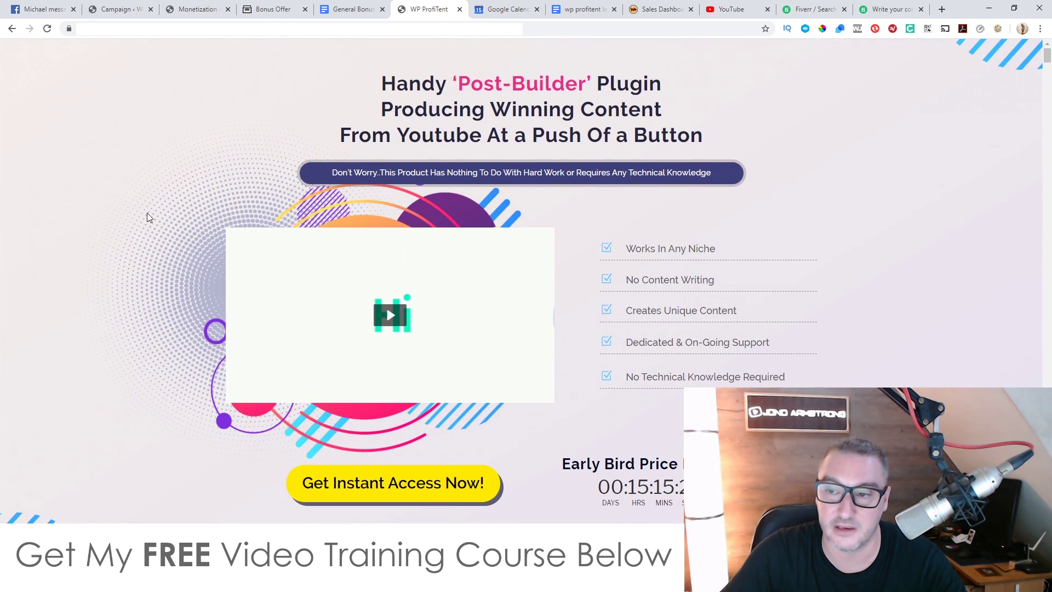
pyautogui.click(280, 10)
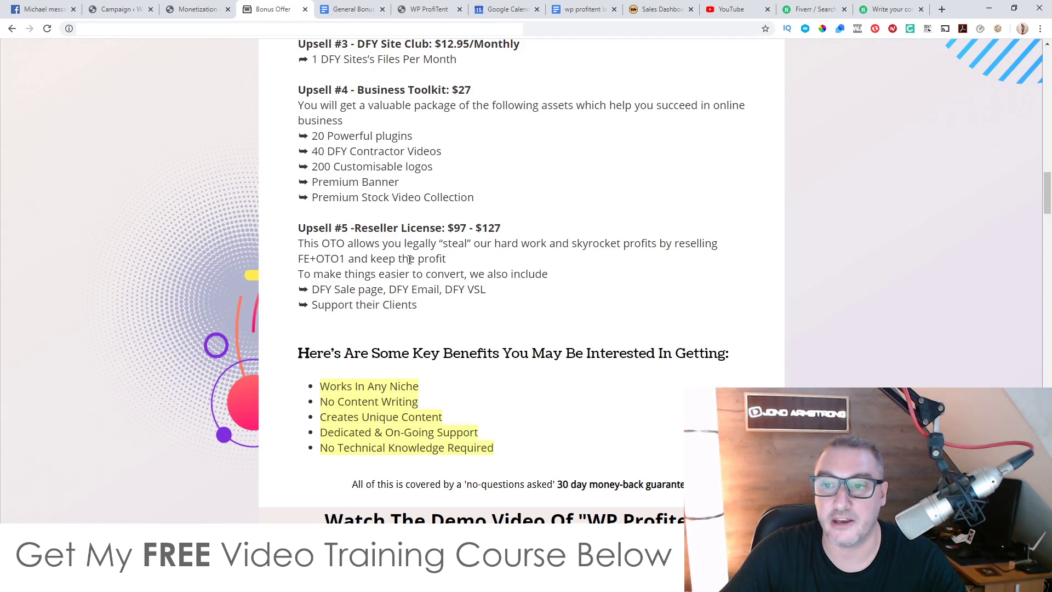
pyautogui.moveTo(448, 227); pyautogui.dragTo(467, 228)
pyautogui.click(473, 263)
pyautogui.scroll(3, 484, 303)
pyautogui.scroll(14, 484, 303)
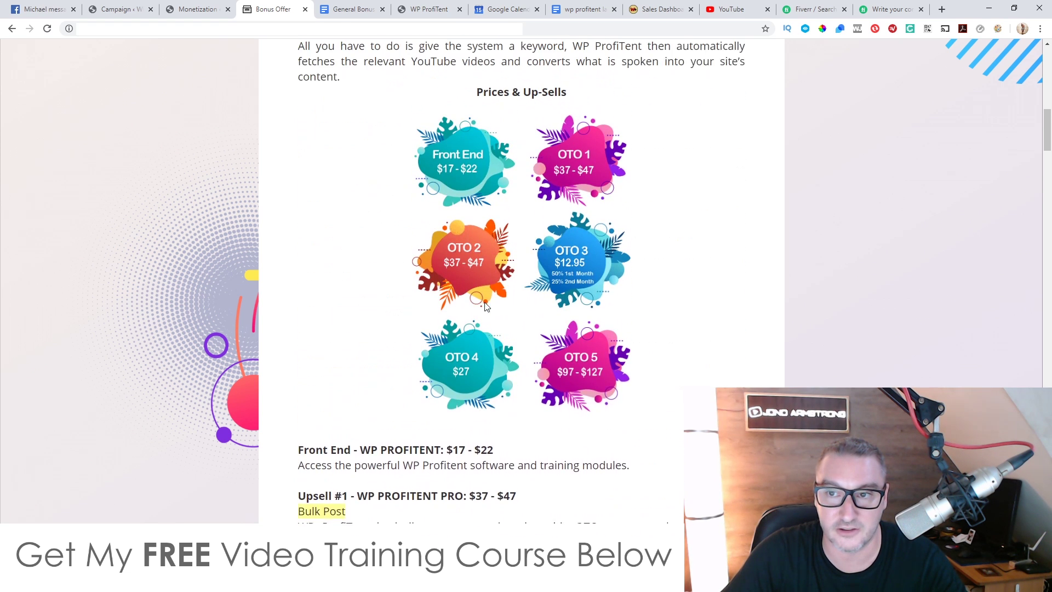
pyautogui.click(429, 9)
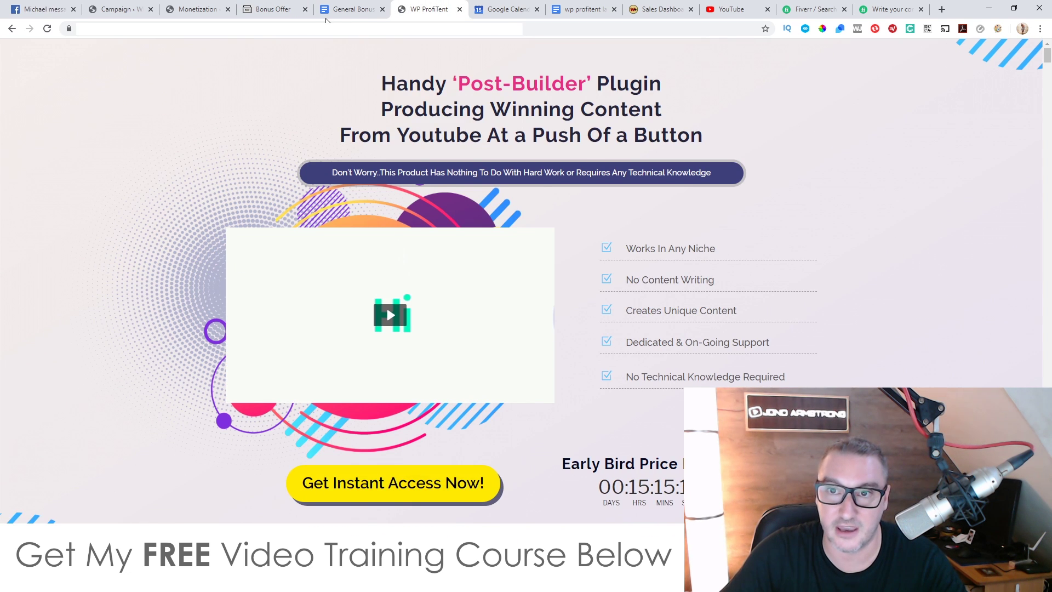
pyautogui.click(279, 9)
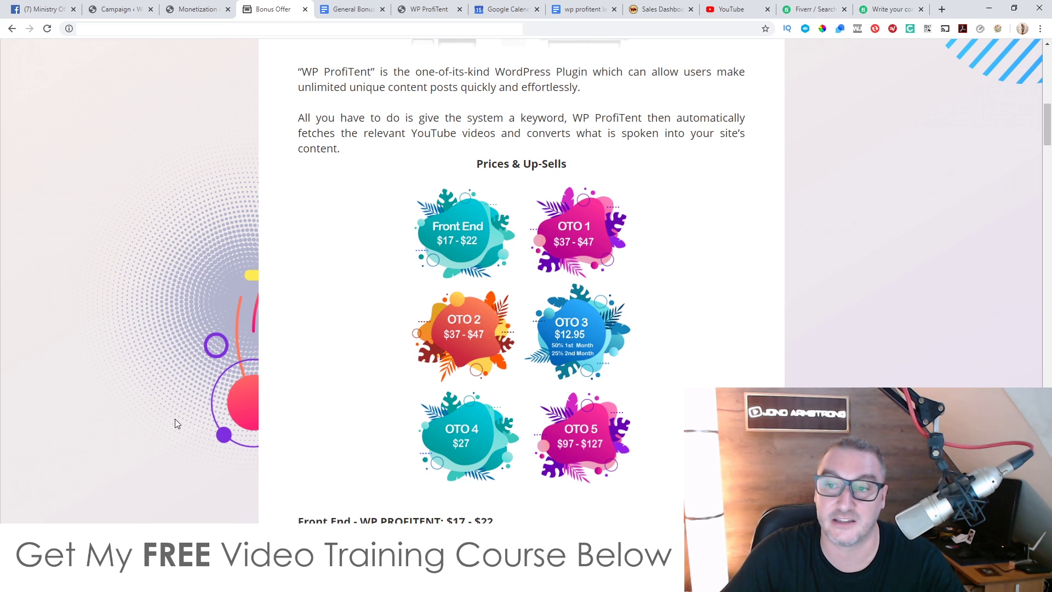
pyautogui.scroll(-3, 476, 371)
pyautogui.scroll(3, 476, 371)
pyautogui.scroll(-20, 477, 372)
pyautogui.scroll(-15, 477, 371)
pyautogui.scroll(10, 478, 373)
pyautogui.scroll(-20, 479, 372)
pyautogui.scroll(-20, 479, 367)
pyautogui.scroll(-11, 479, 368)
pyautogui.scroll(12, 478, 371)
pyautogui.scroll(20, 479, 372)
pyautogui.scroll(14, 478, 373)
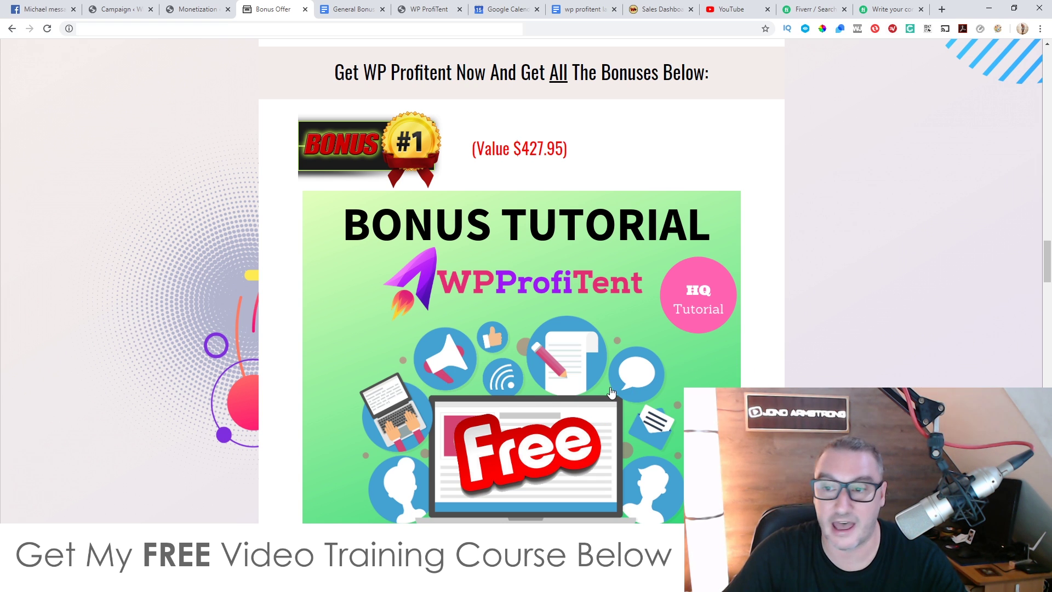
pyautogui.scroll(20, 611, 391)
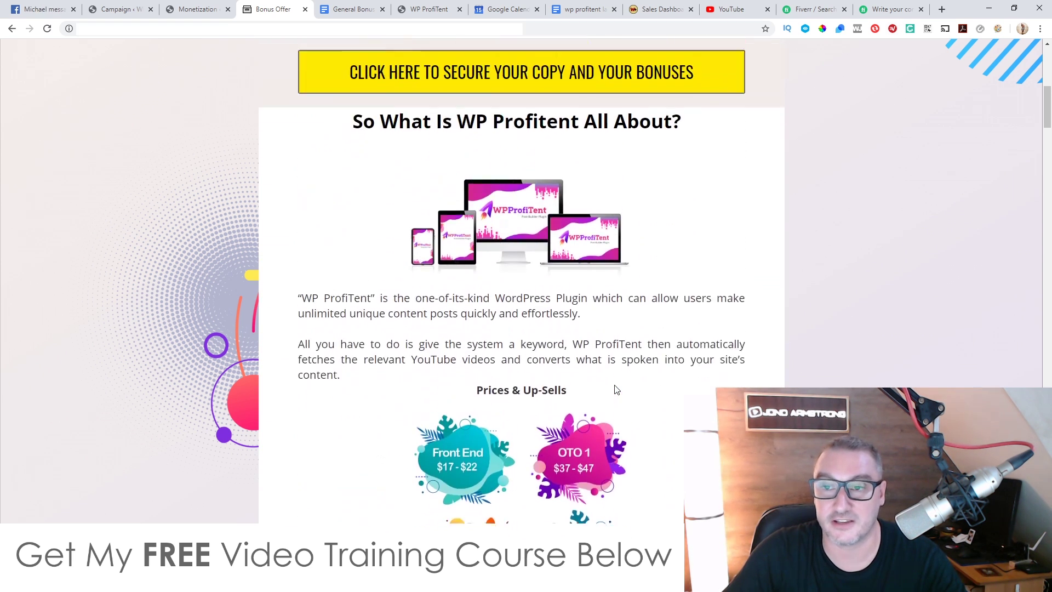
pyautogui.scroll(8, 616, 389)
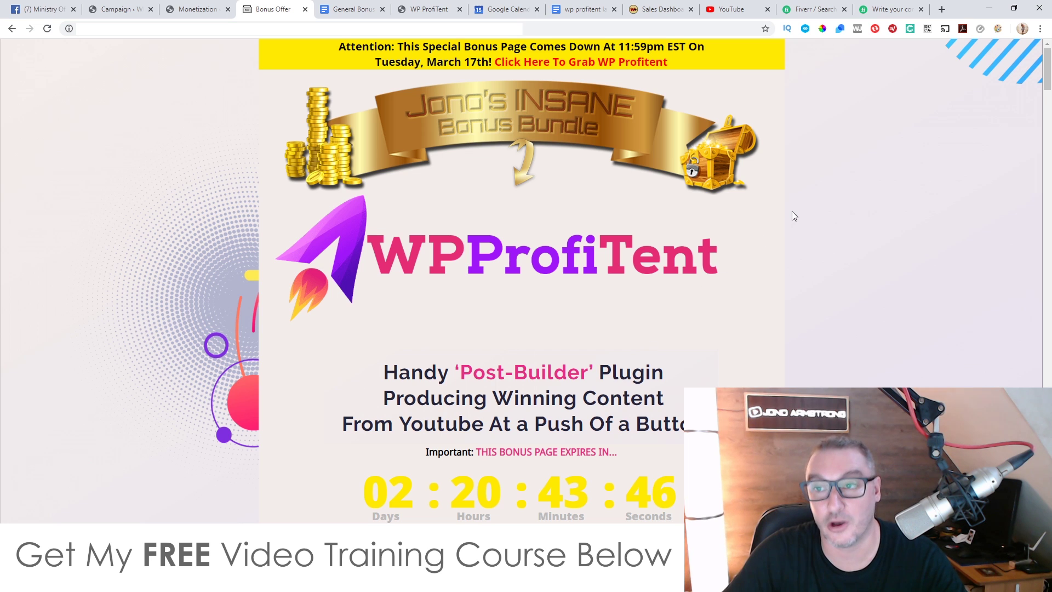